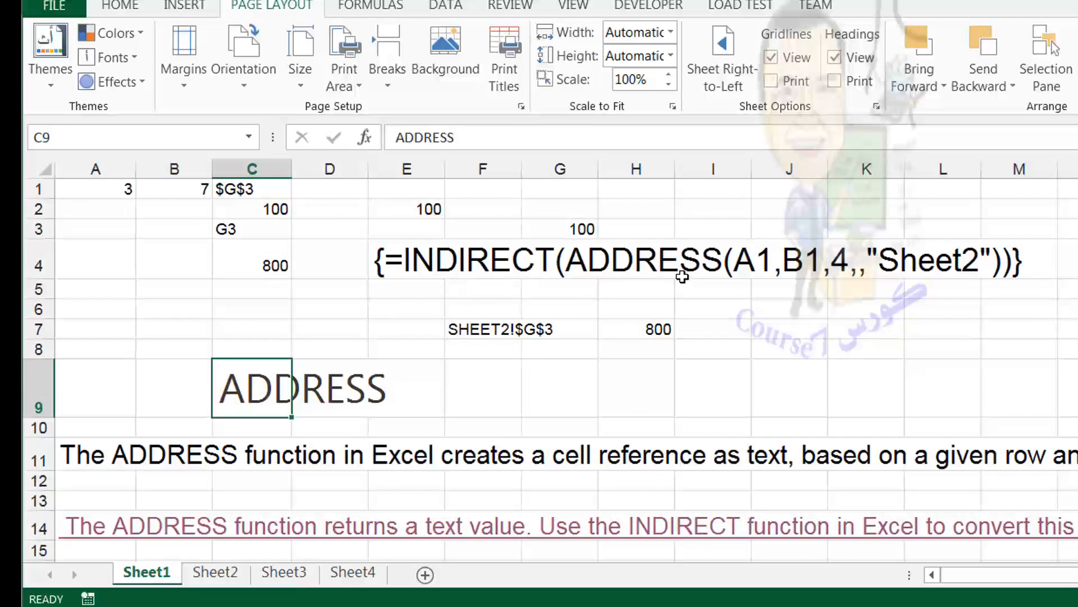
Examine the ADDRESS formula in F7 and the INDIRECT formula in H7 on Sheet1.
click(503, 330)
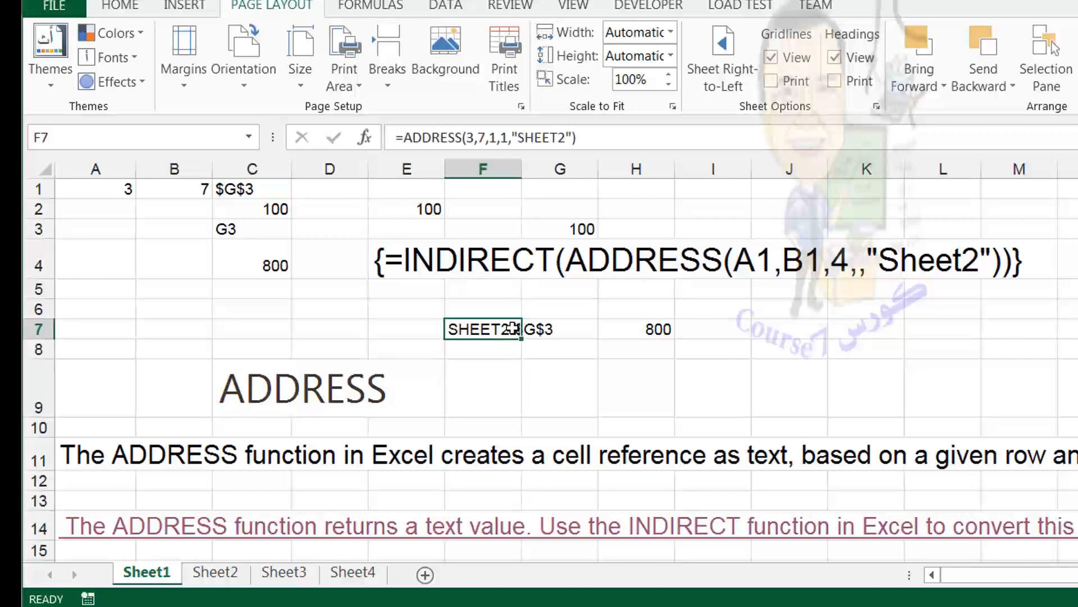
click(643, 331)
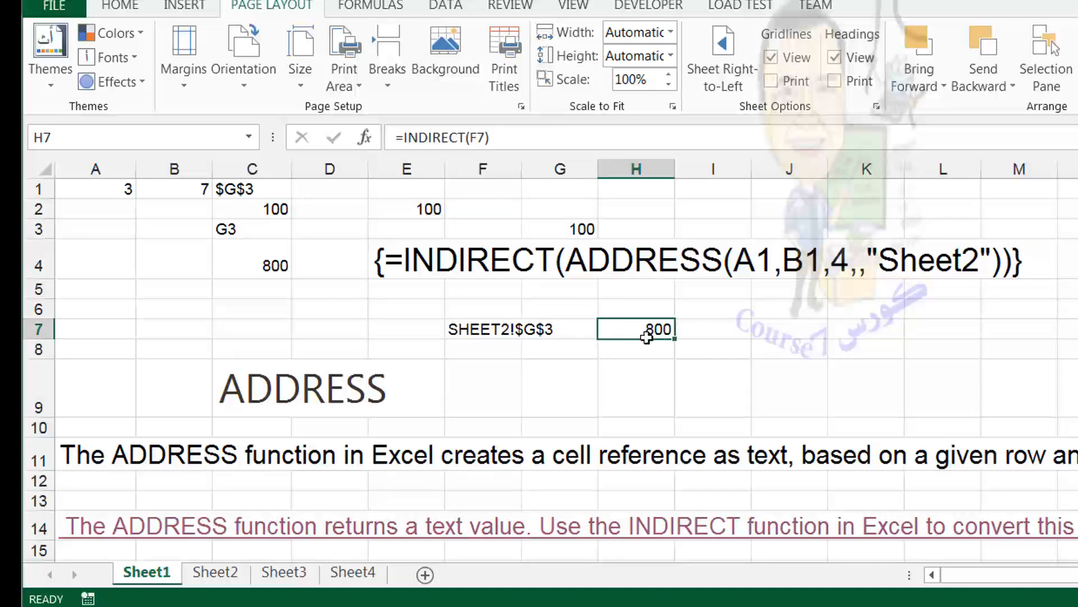
Set the selection in cell G4 of Sheet3 to A.
click(296, 572)
scroll(397, 385, up, 2)
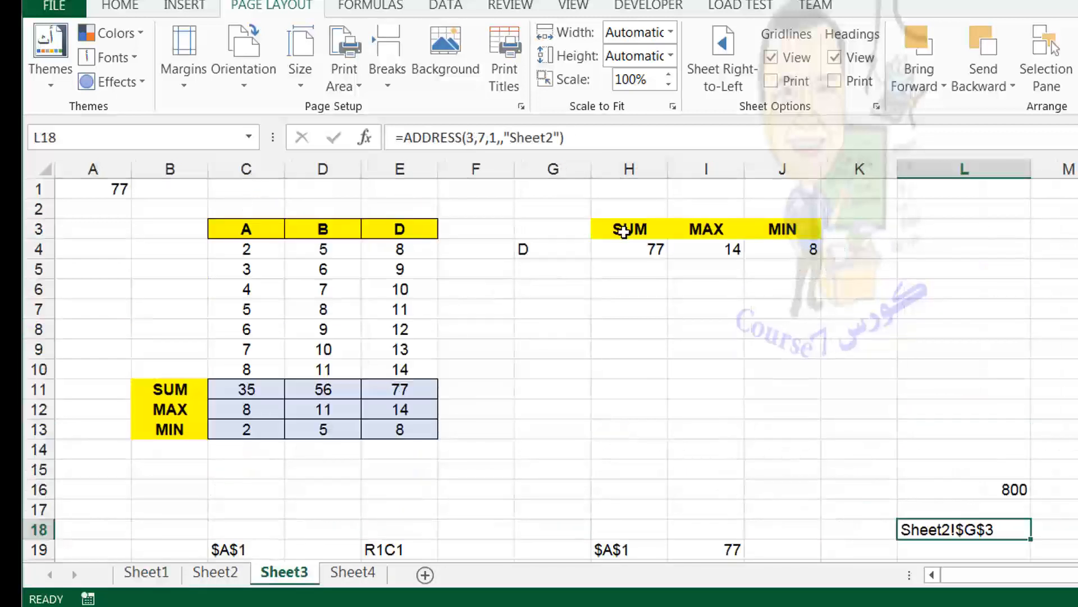
click(535, 246)
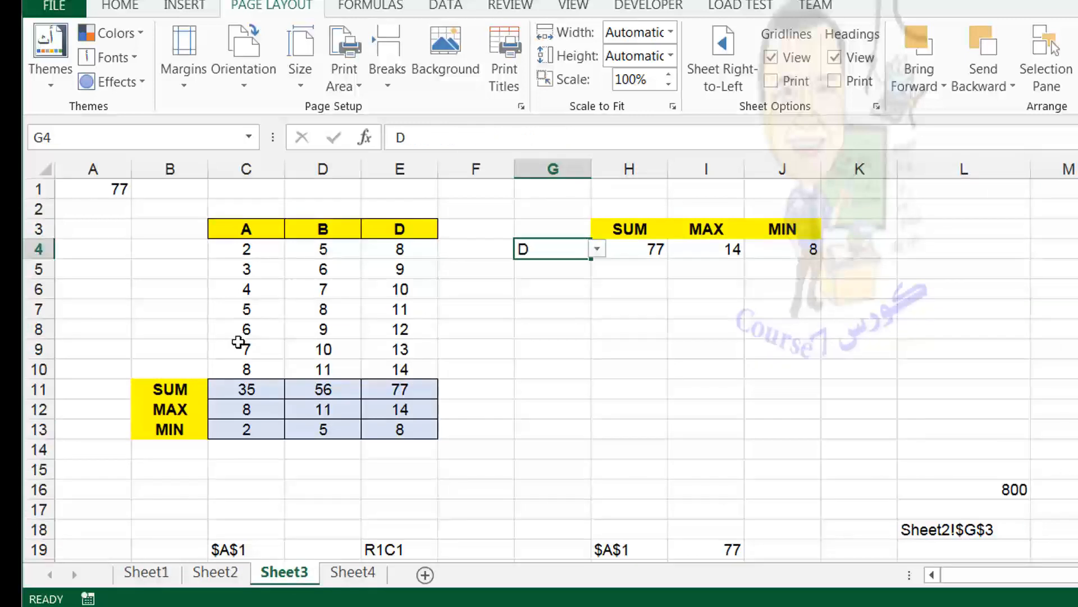
click(597, 249)
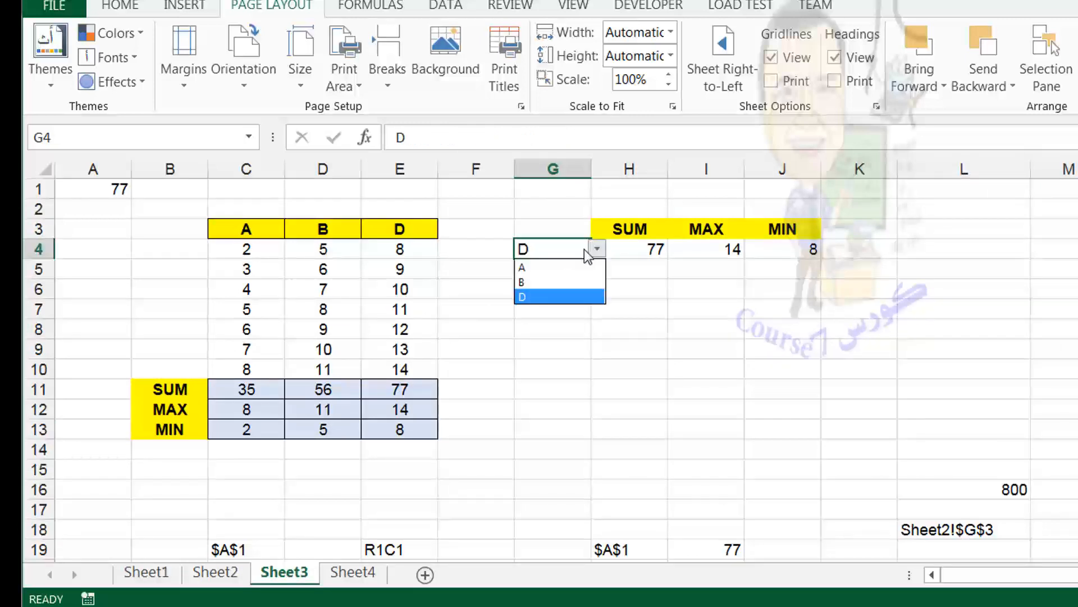
click(562, 272)
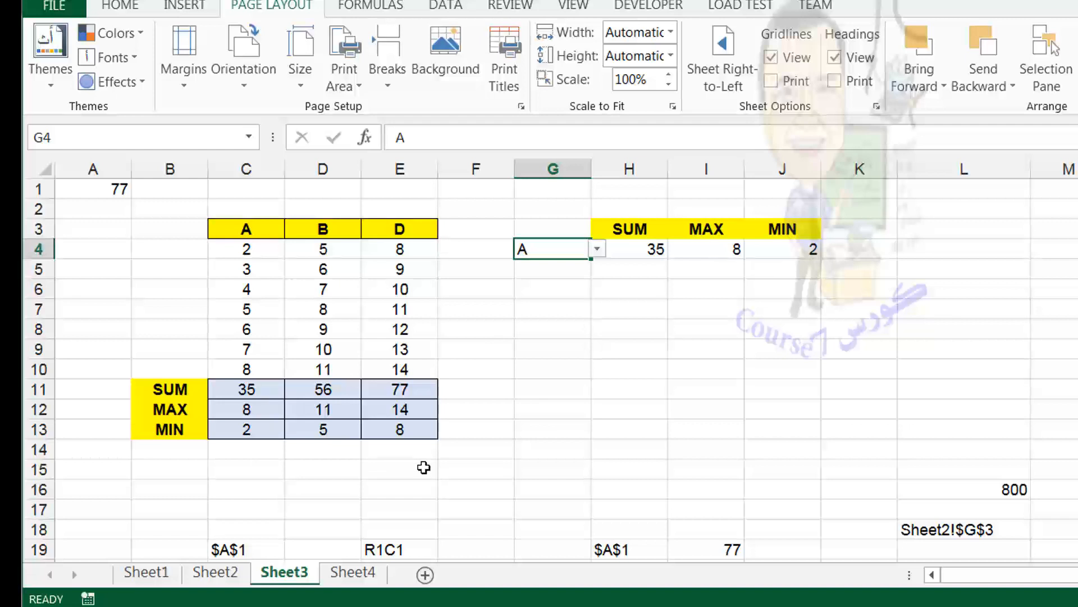
On Sheet4, add list data validation to cell G4 with =$C$3:$E$3 as its source.
click(353, 573)
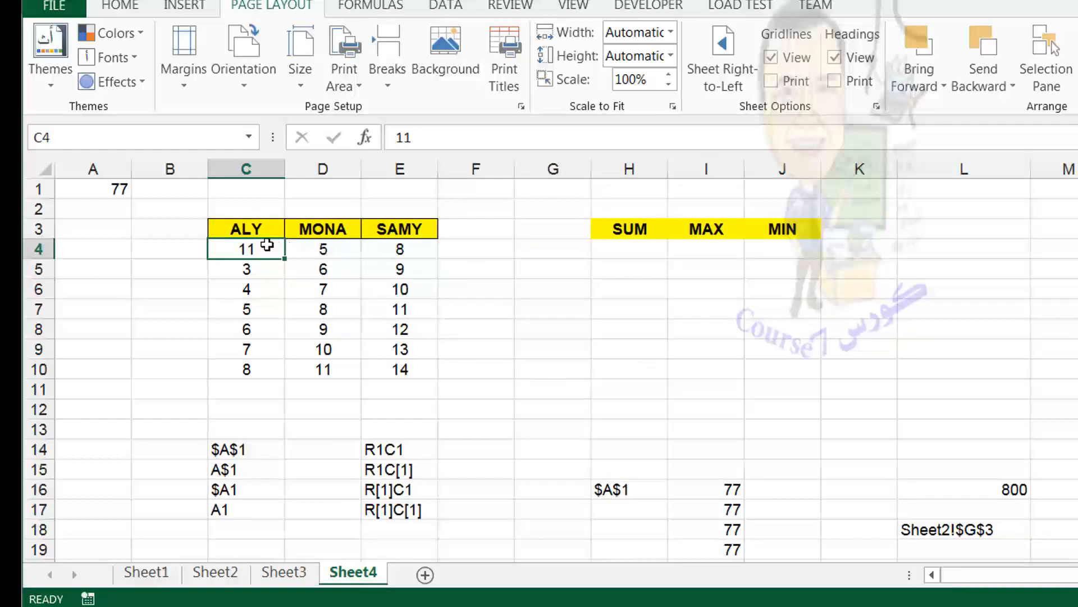
click(562, 256)
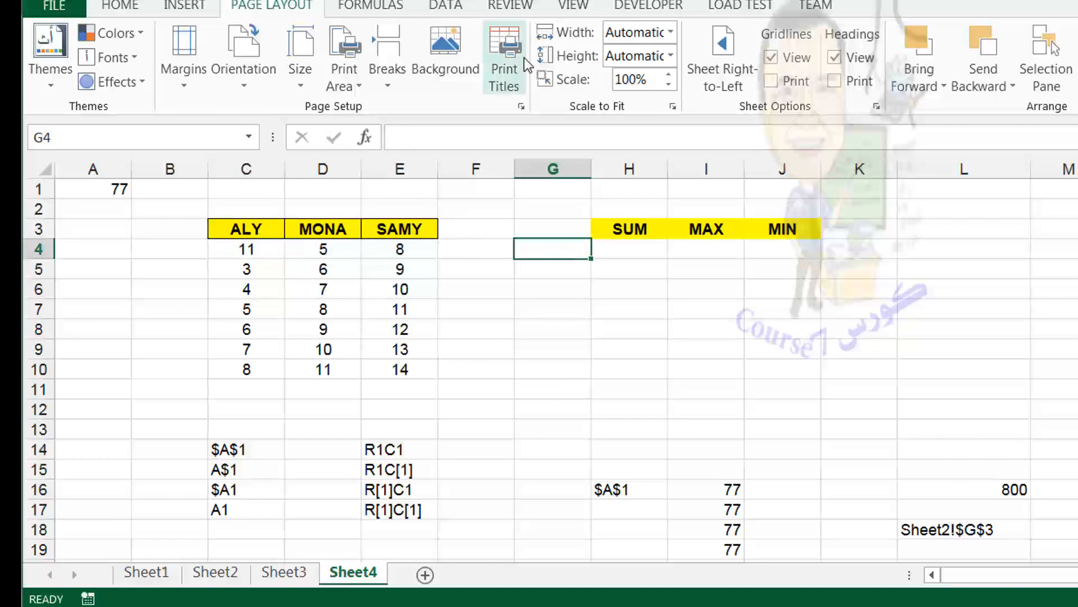
click(447, 7)
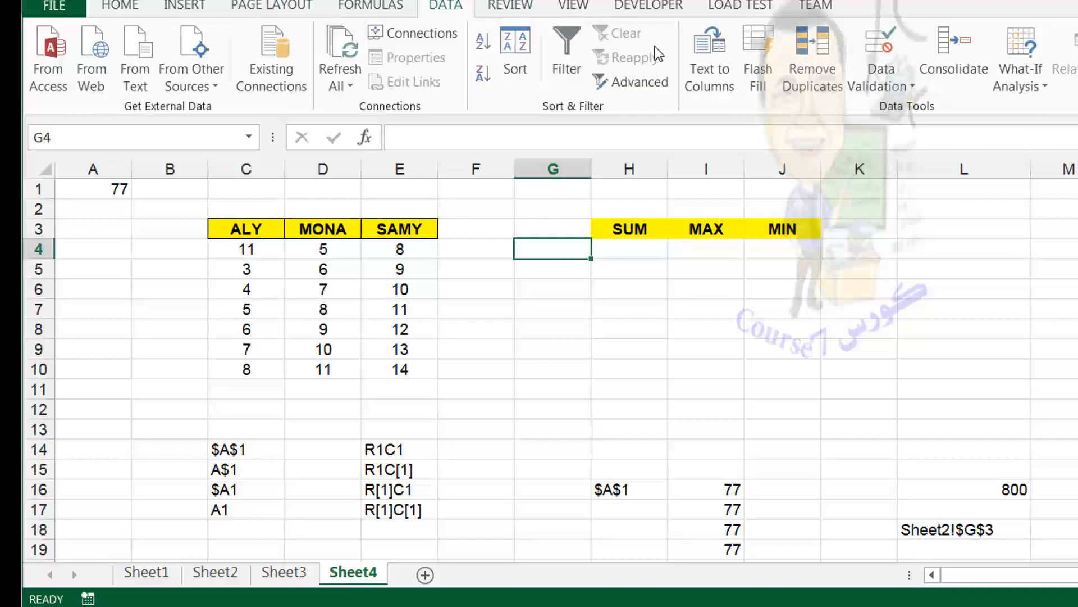
click(880, 57)
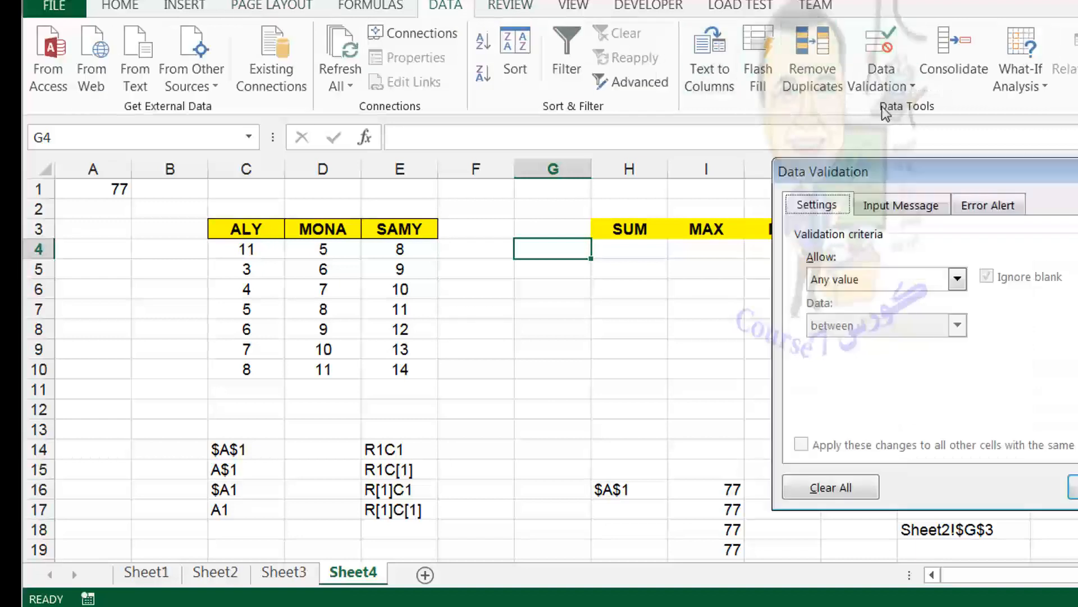
click(956, 280)
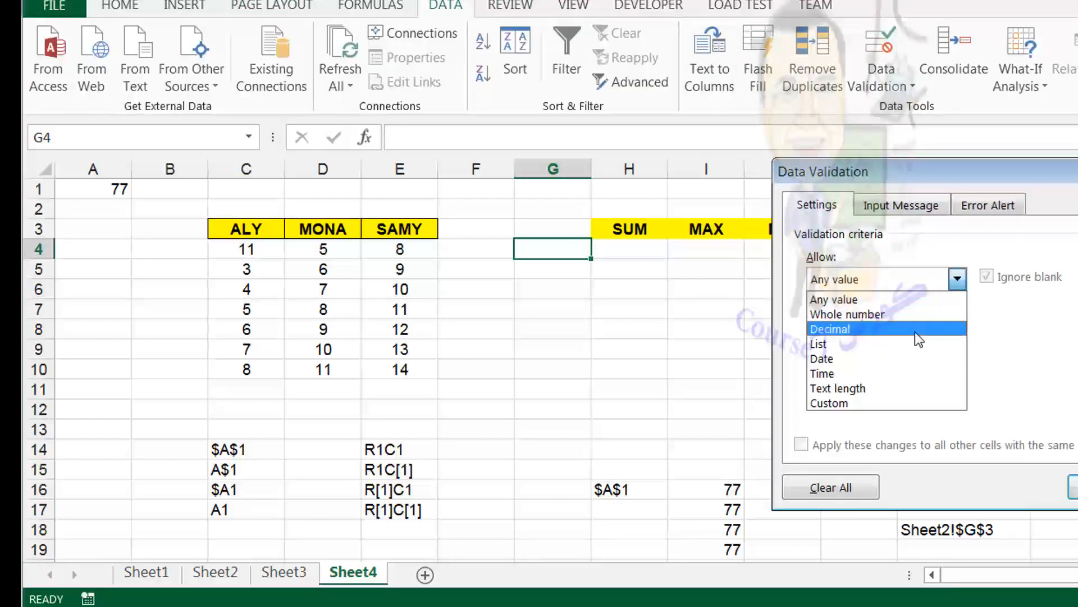
click(912, 344)
click(1077, 370)
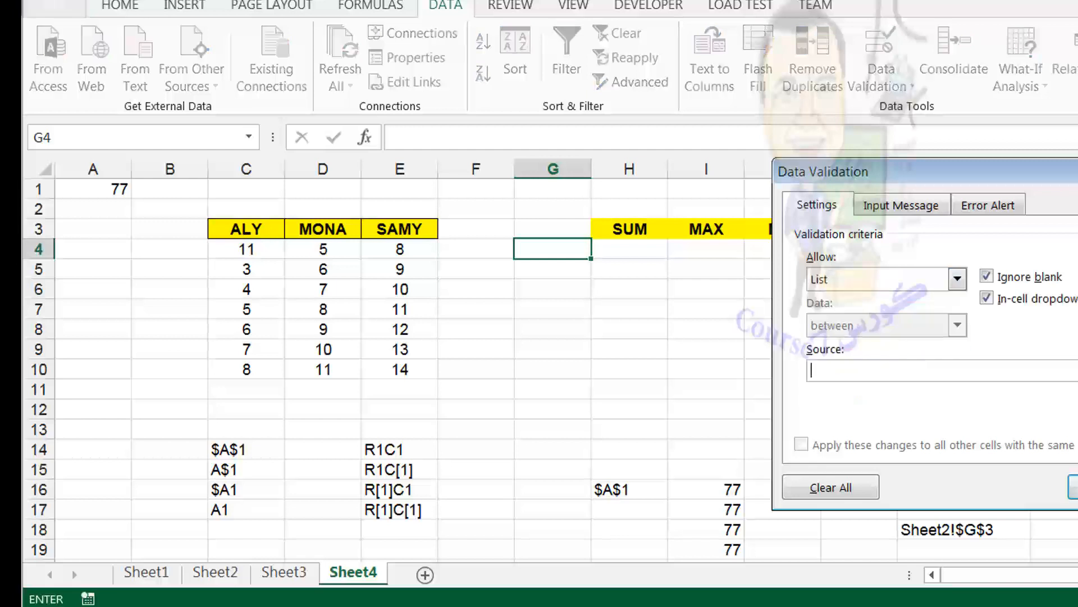
drag(420, 232, 269, 211)
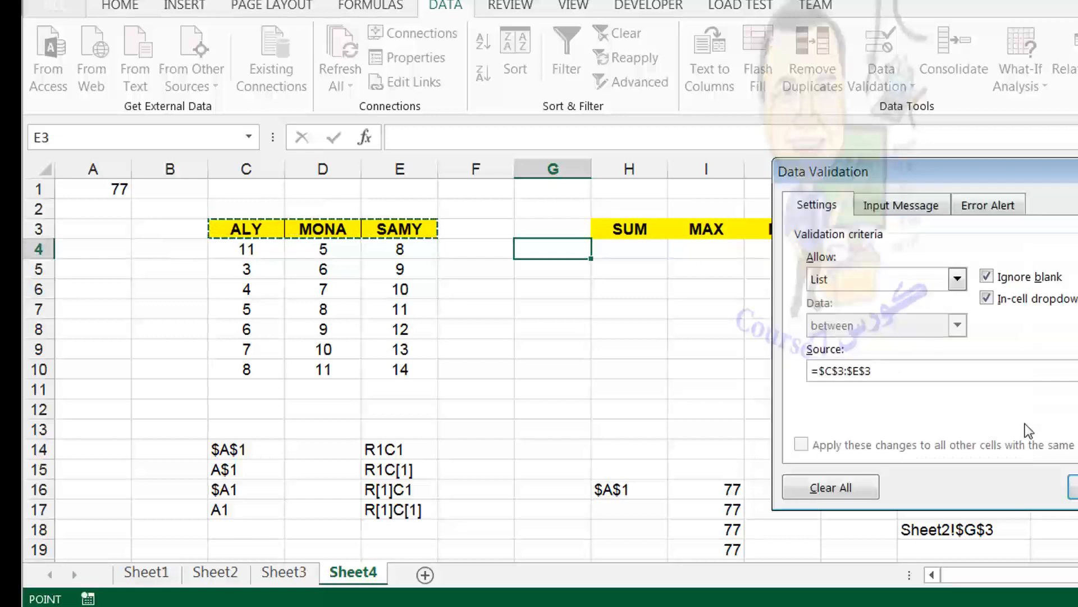
click(1074, 488)
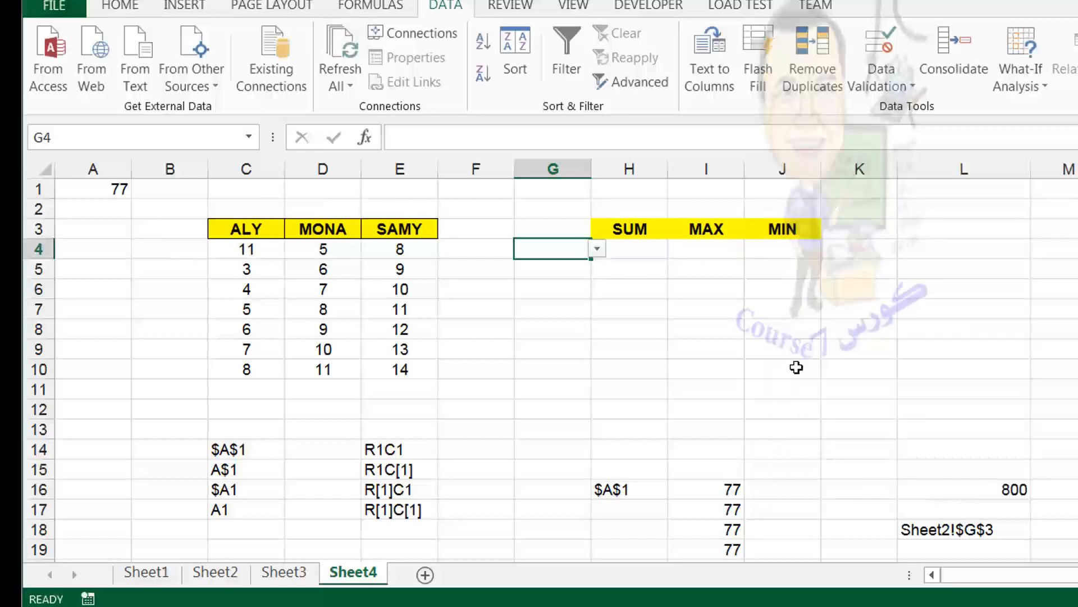
Try each entry of the new list in G4 in order, ending with the heading from E3.
click(597, 249)
click(579, 268)
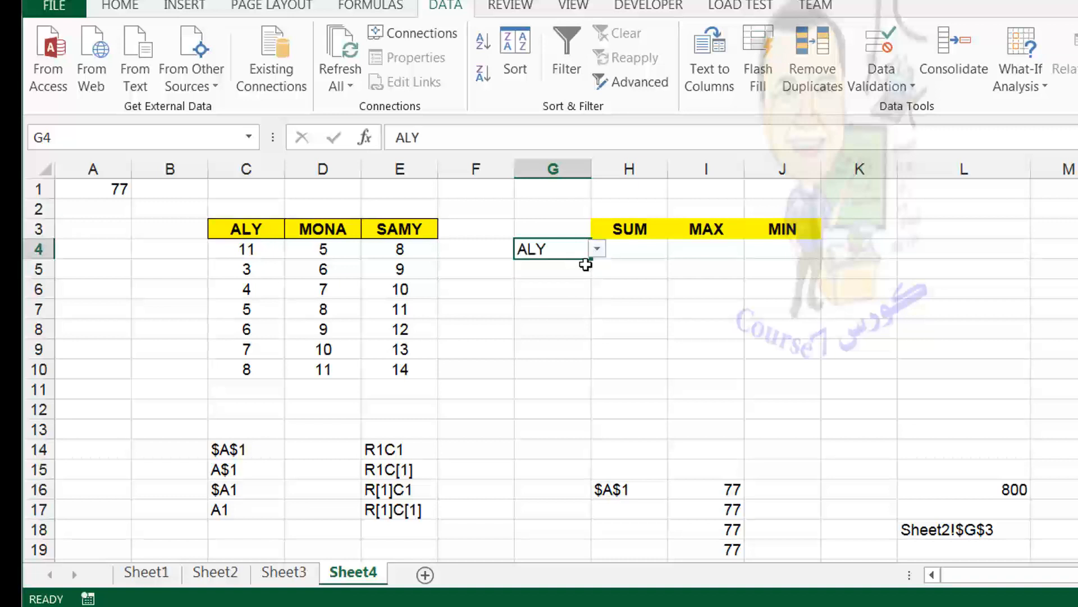
click(597, 248)
click(587, 269)
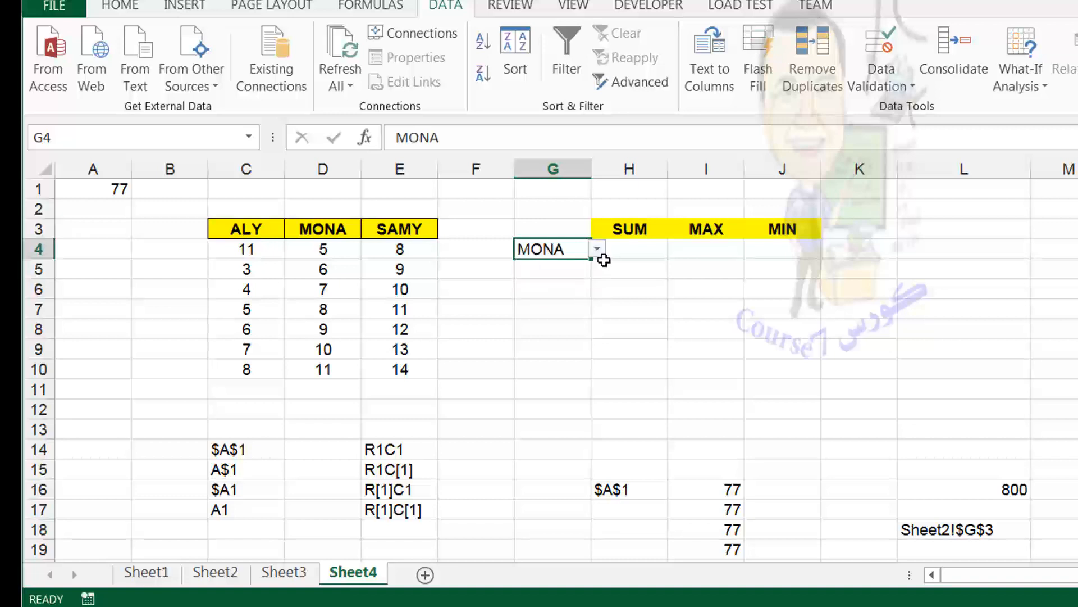
click(603, 252)
click(573, 296)
click(558, 322)
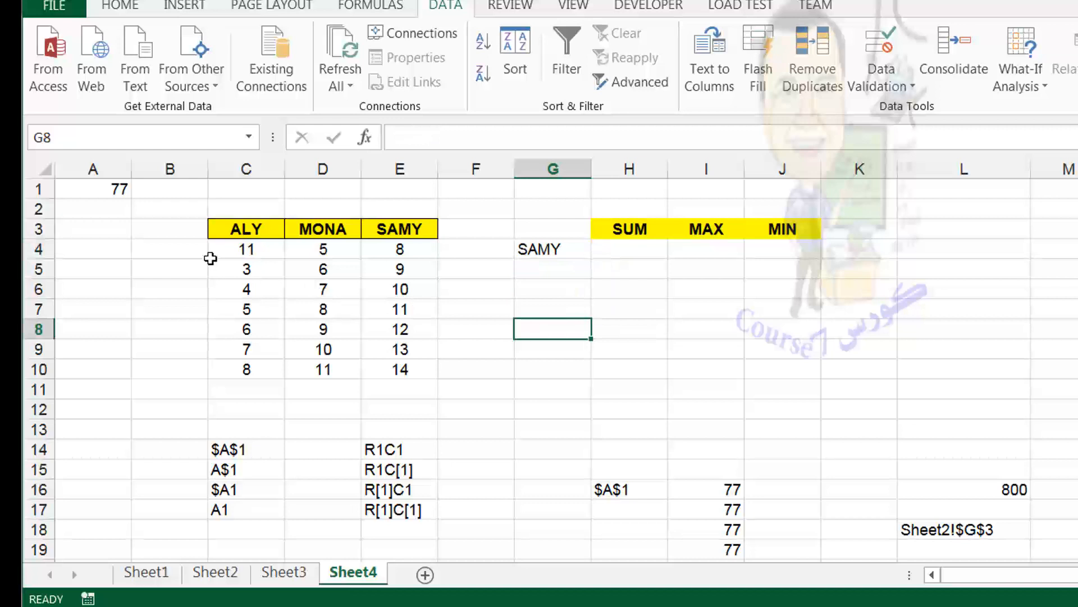
Name the range C4:C10 after its column heading in C3.
drag(245, 247, 243, 360)
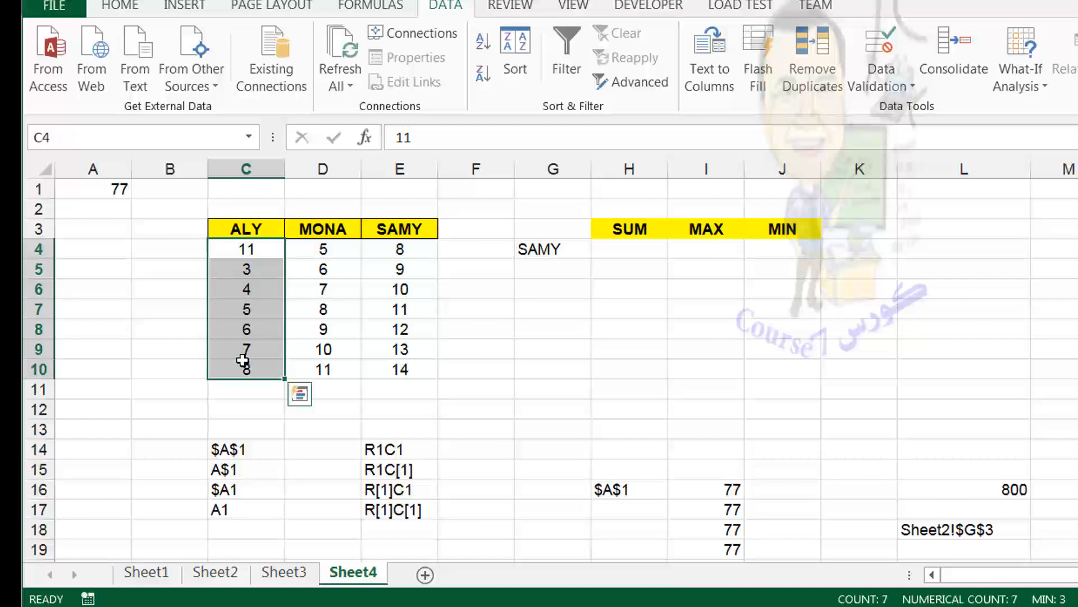
click(77, 135)
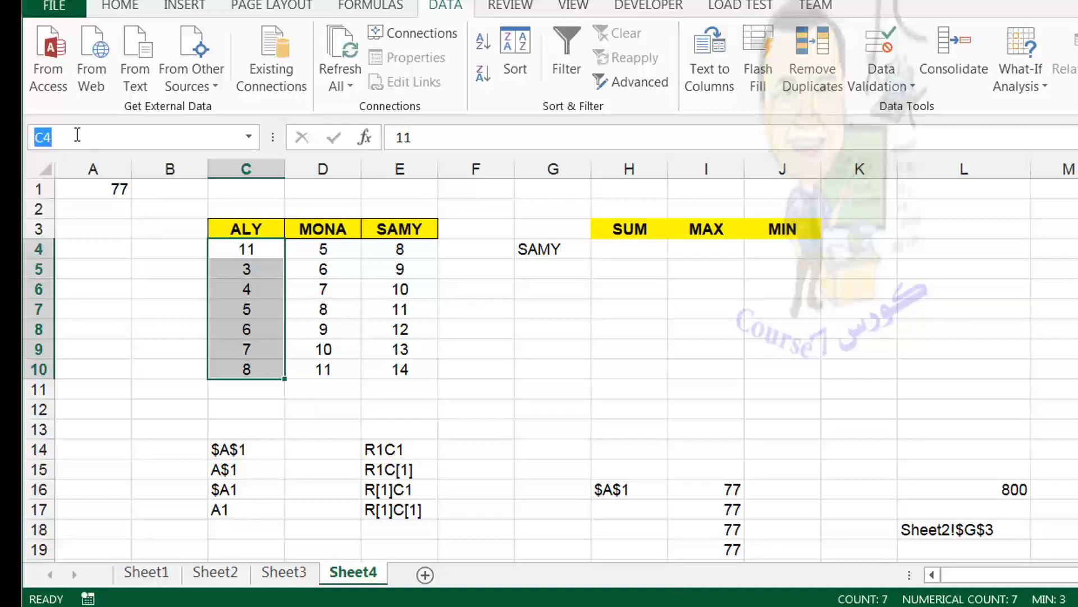
text(ALY)
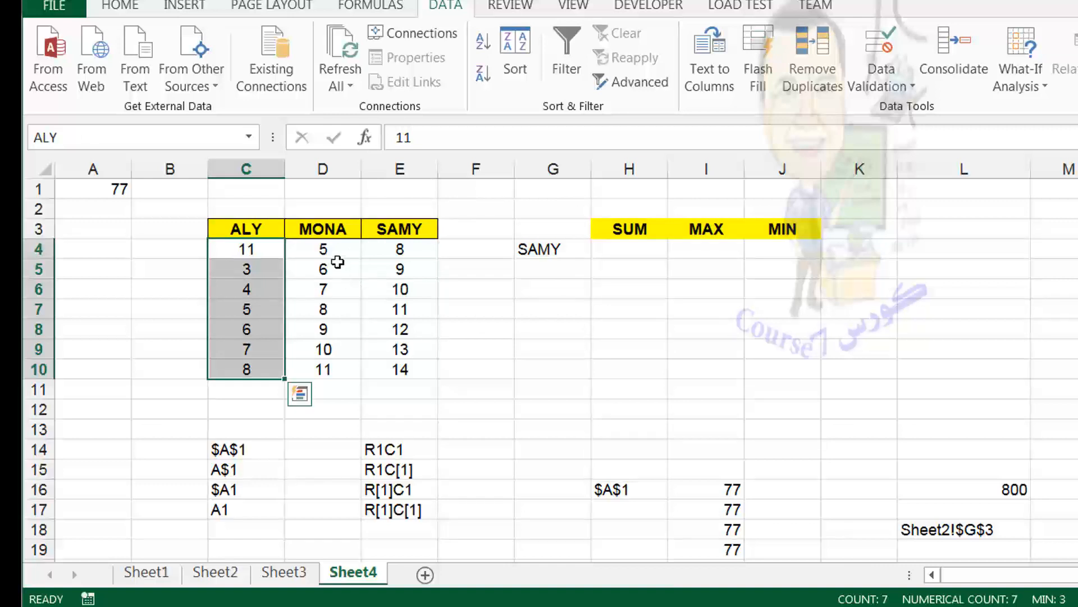
Name the range D4:D10 after its column heading in D3.
click(338, 276)
drag(337, 276, 340, 289)
drag(344, 248, 323, 368)
click(71, 140)
text(MO)
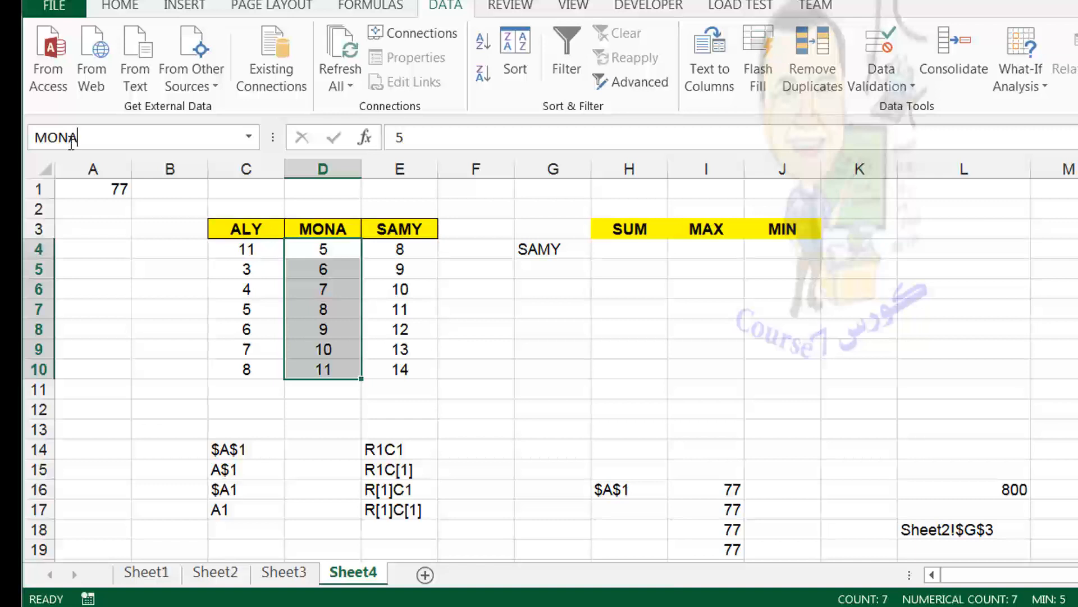
text(NA)
key(Return)
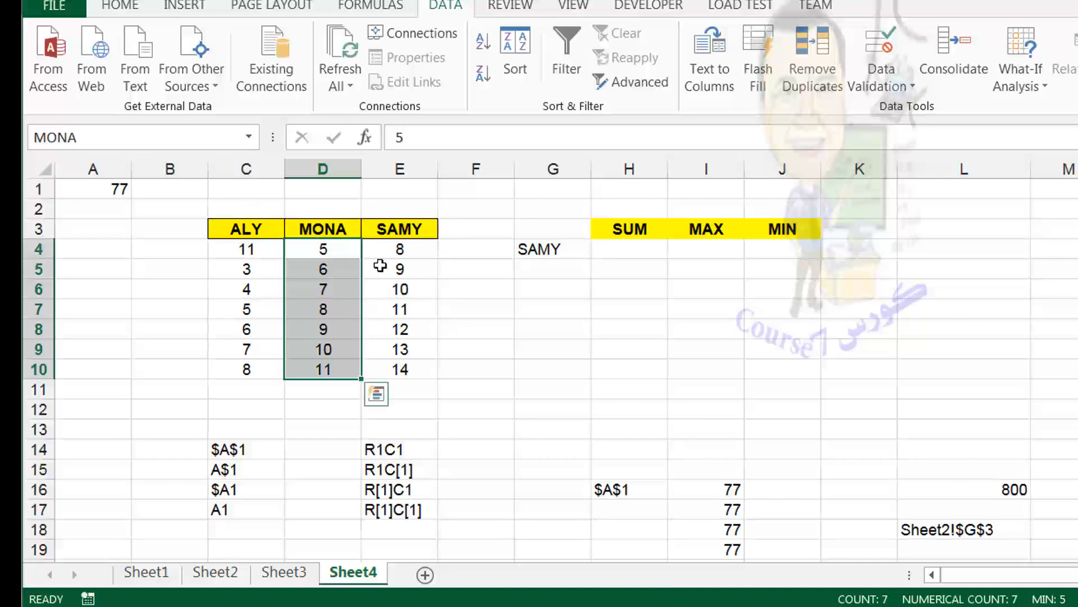
Name the range E4:E10 after its column heading in E3.
drag(398, 251, 402, 369)
click(101, 144)
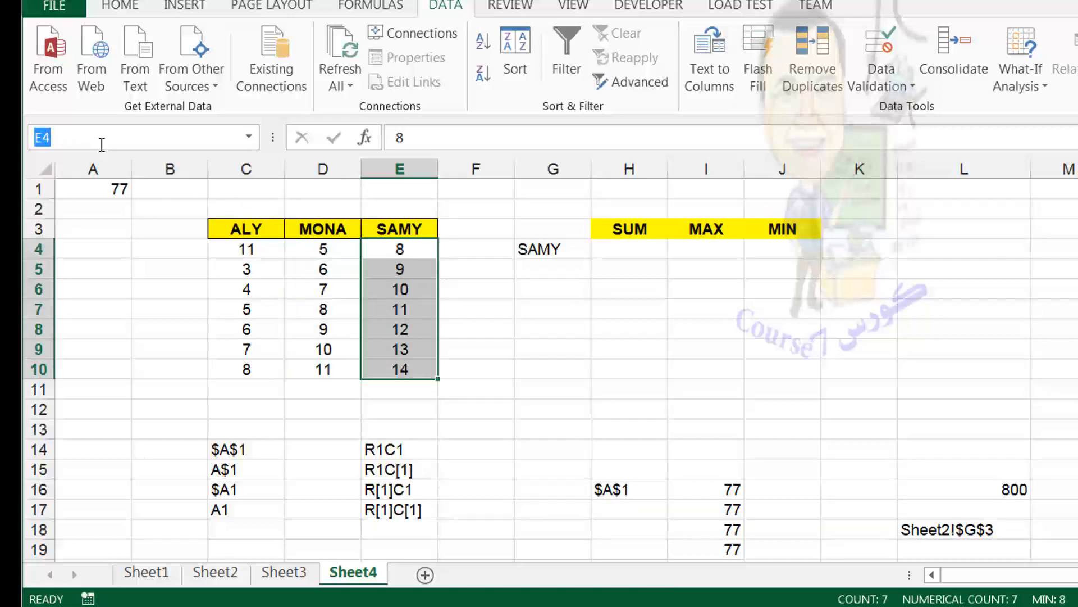
text(SAMY)
key(Return)
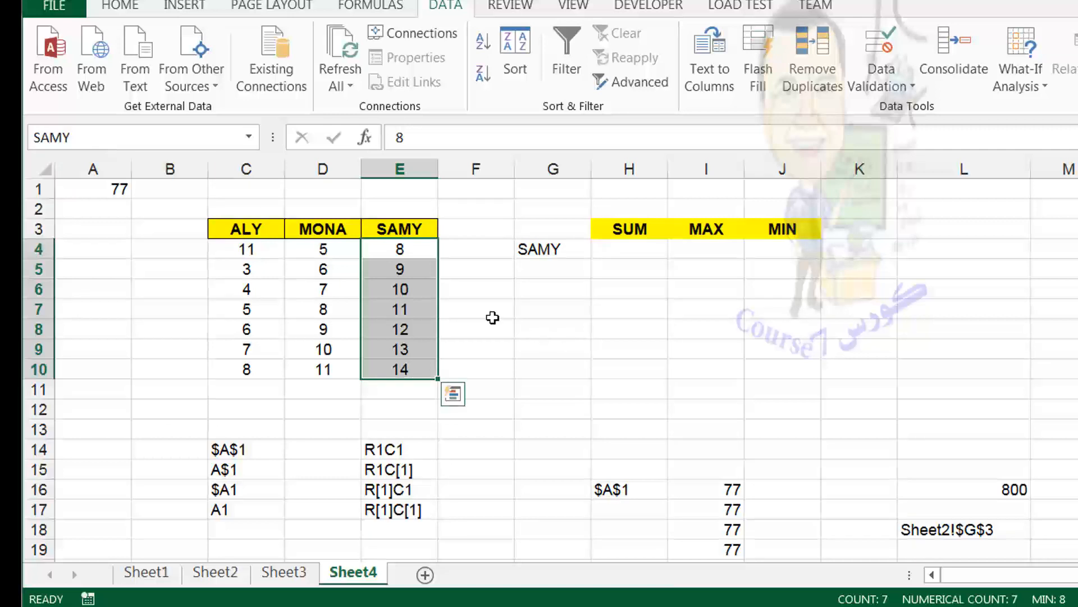
Check the named ranges of columns D, E and C by jumping to each one by name.
click(248, 138)
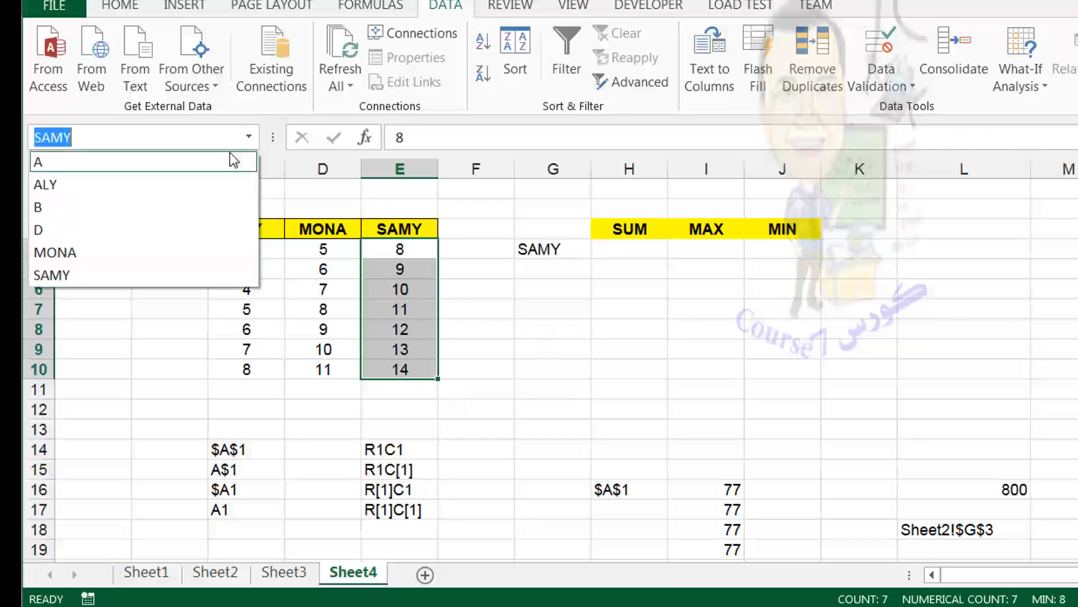
click(212, 251)
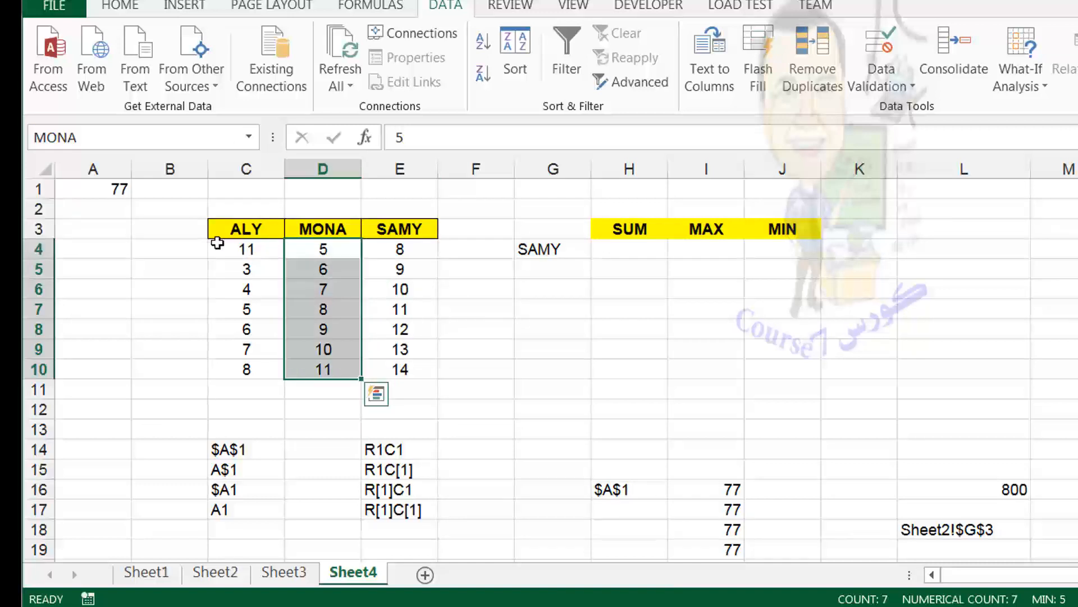
click(250, 136)
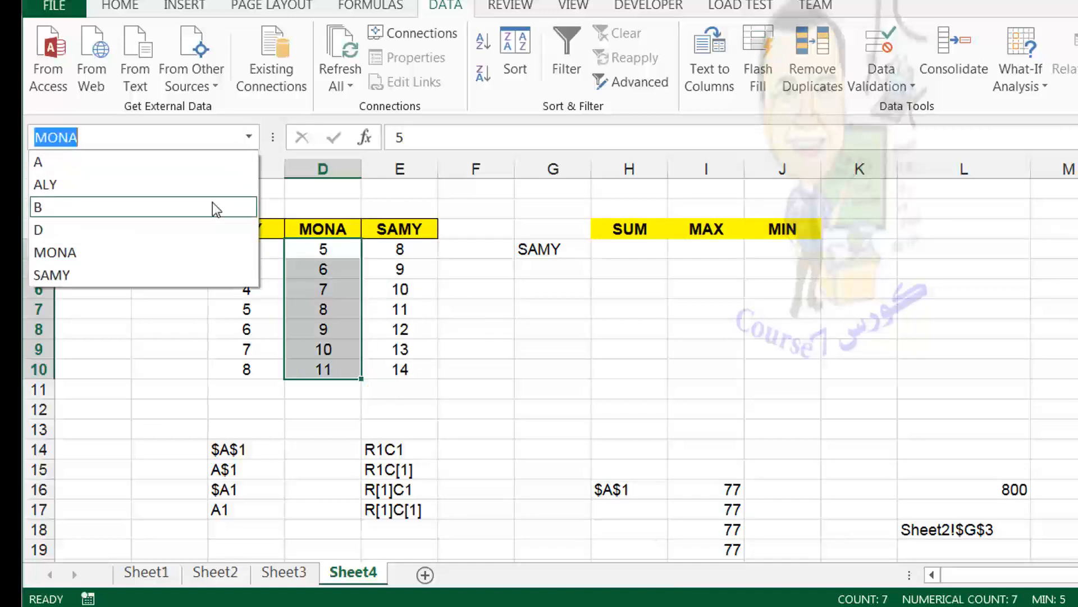
click(172, 282)
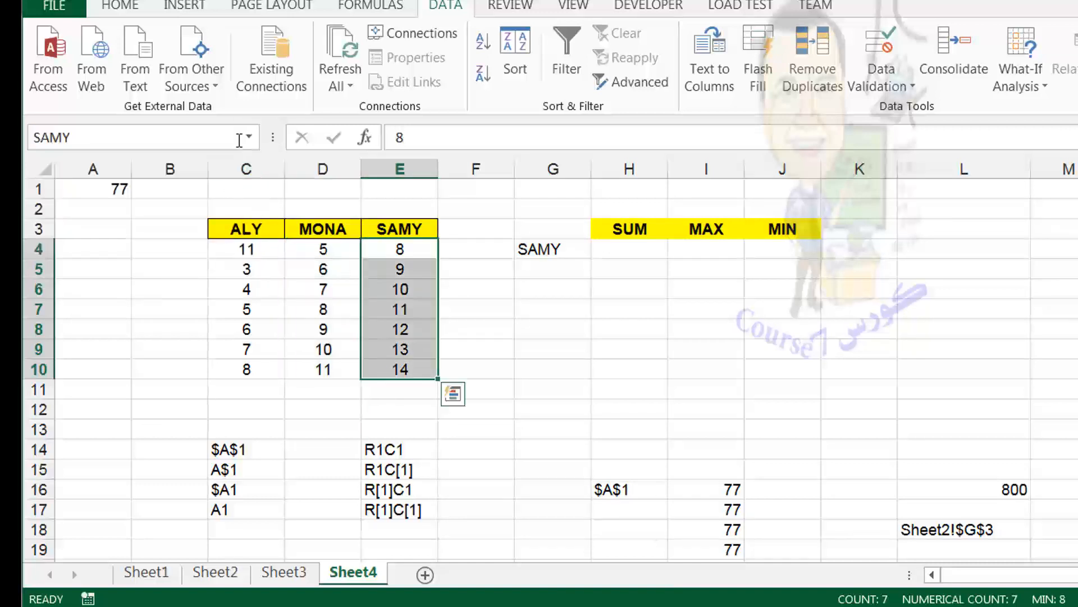
click(250, 137)
click(219, 181)
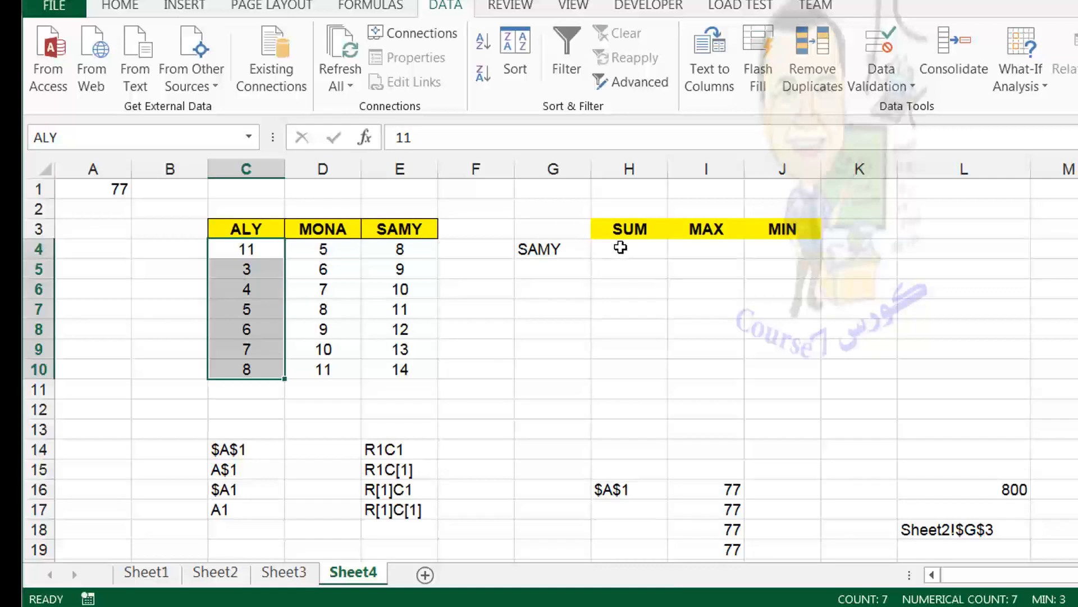
Enter the formula =SUM(G4) in cell H4 under the SUM heading.
click(621, 247)
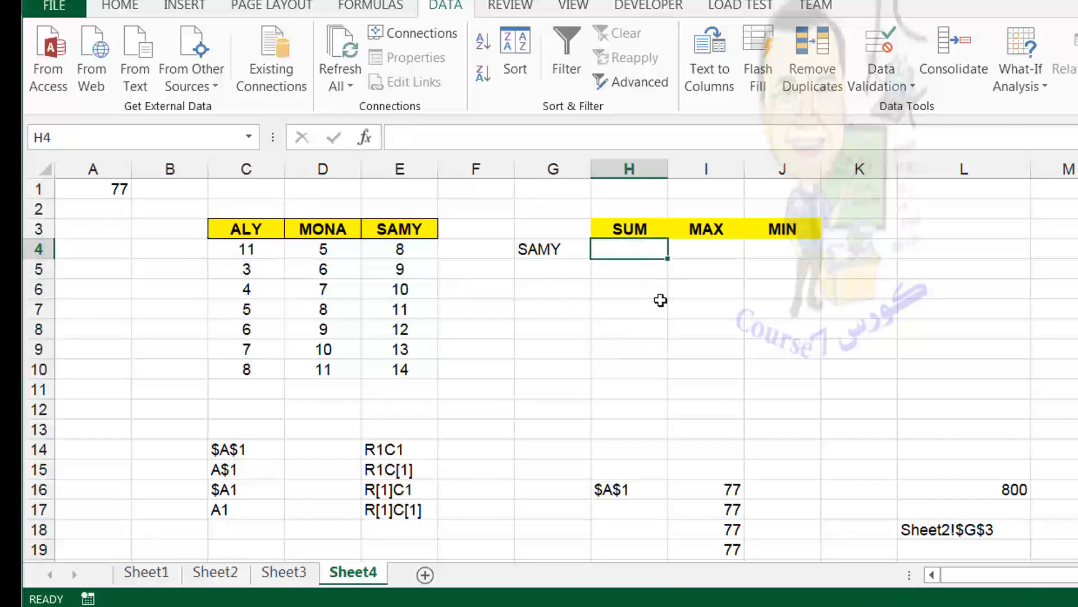
text(=)
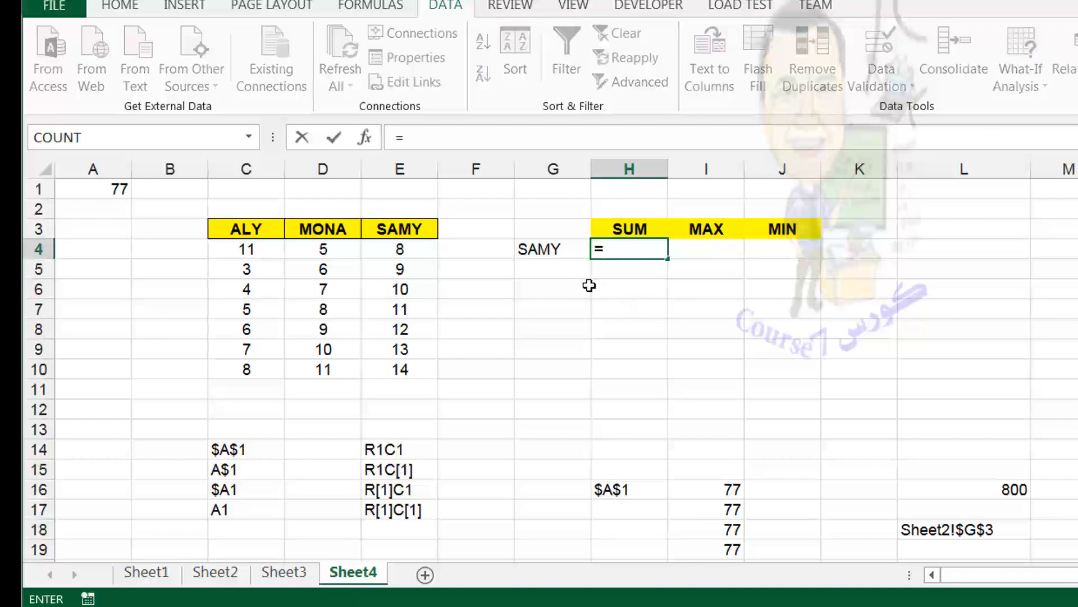
text(S)
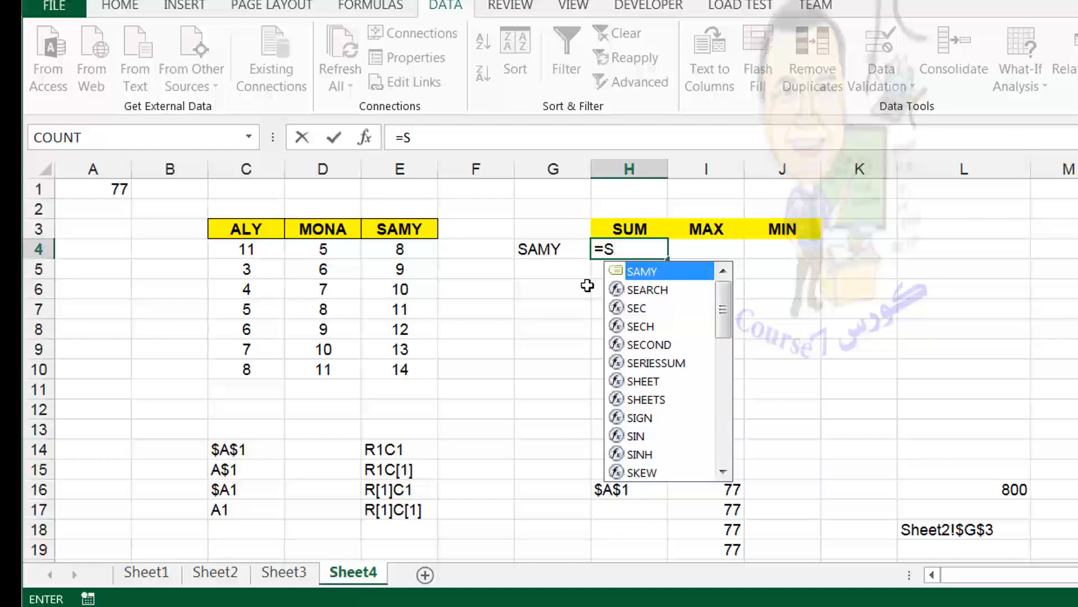
text(U)
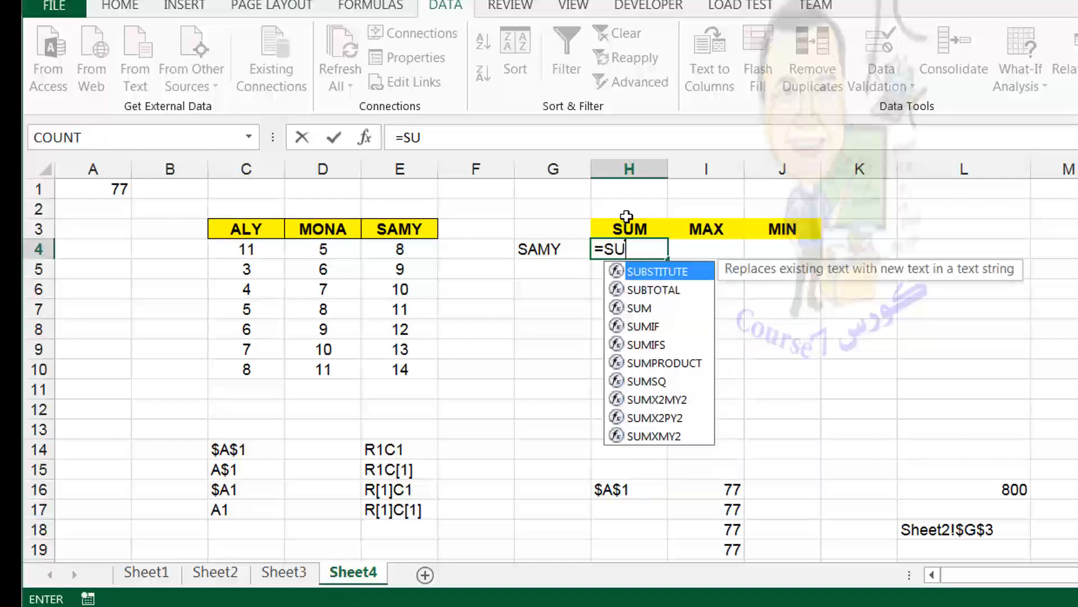
text(M=)
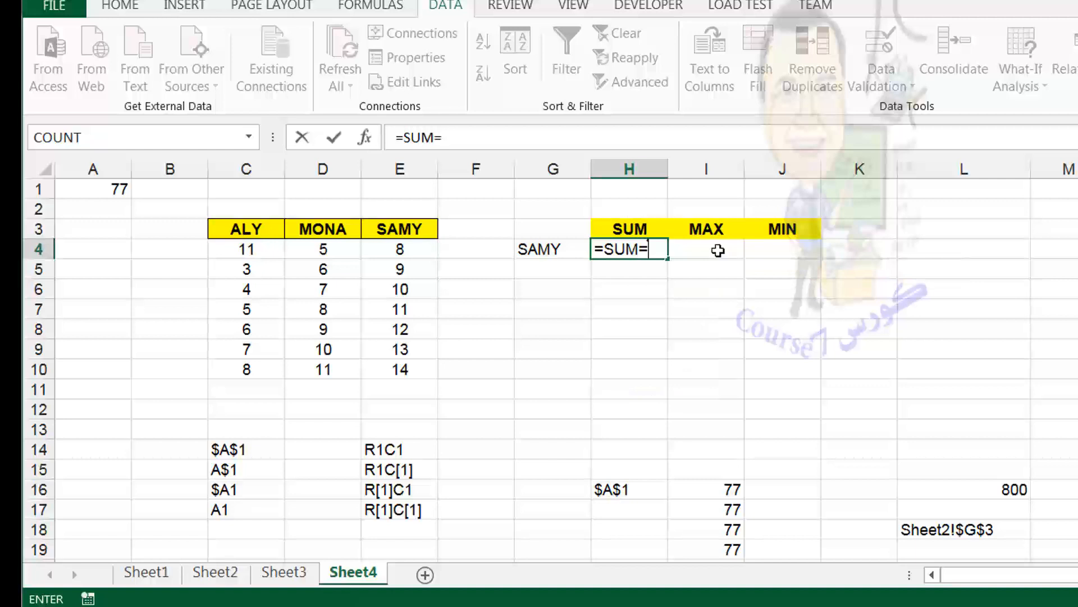
key(BackSpace)
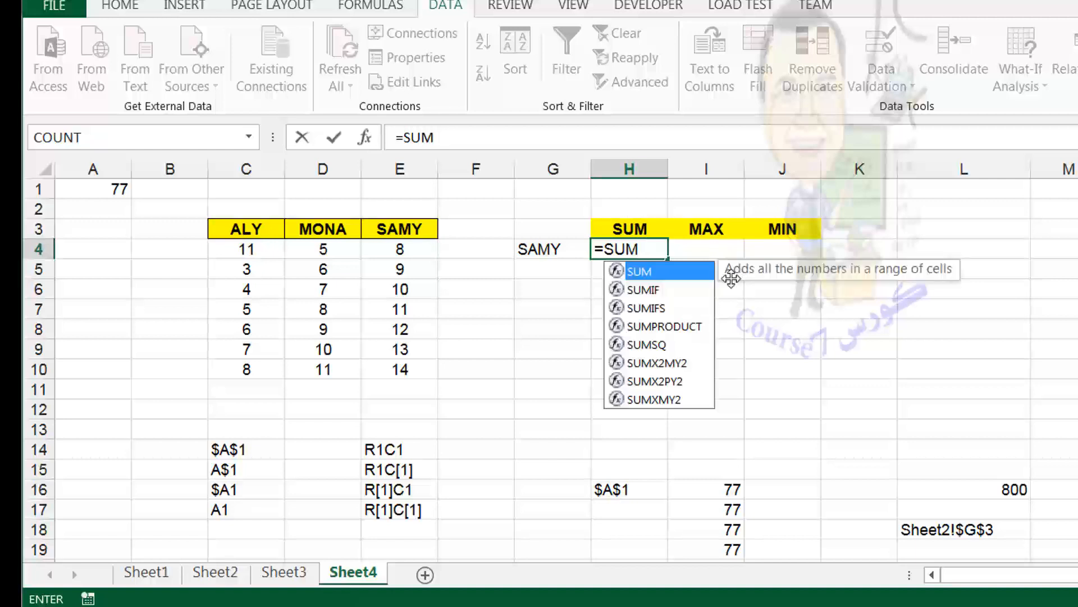
text(()
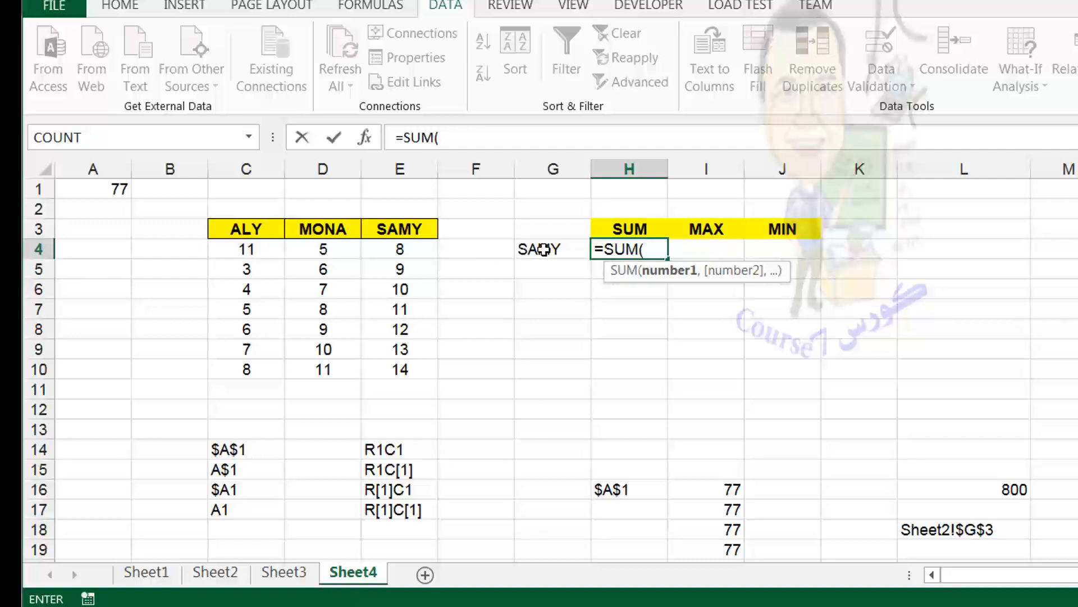
click(543, 250)
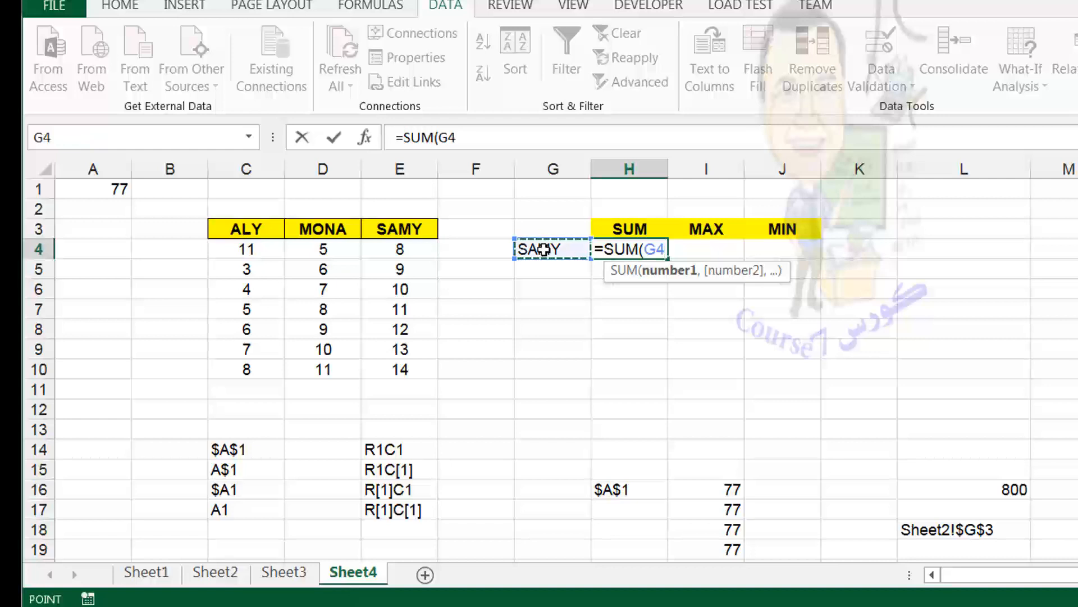
click(489, 135)
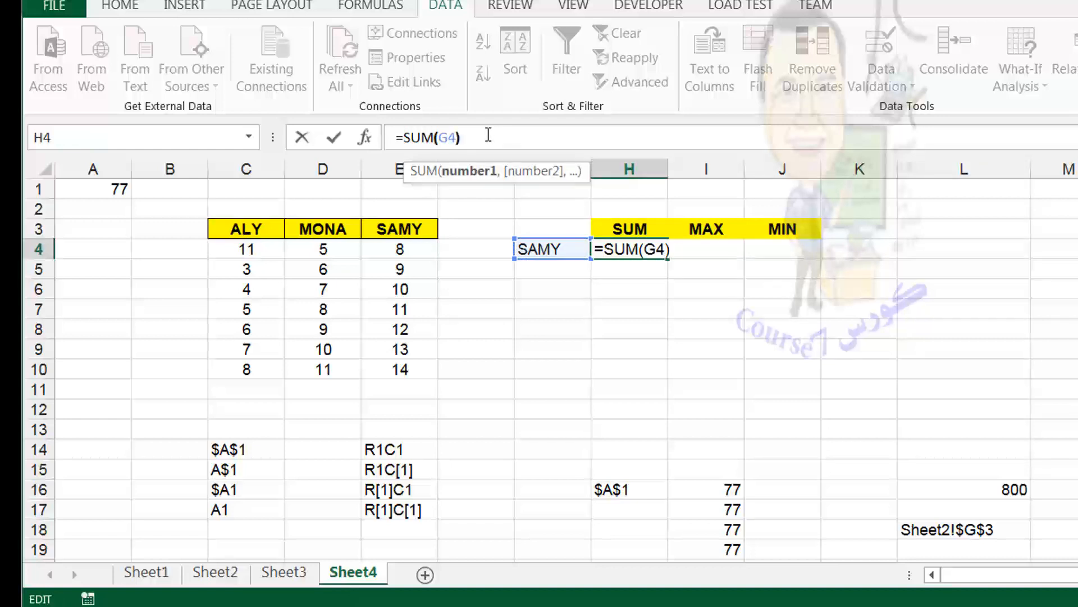
text())
key(Return)
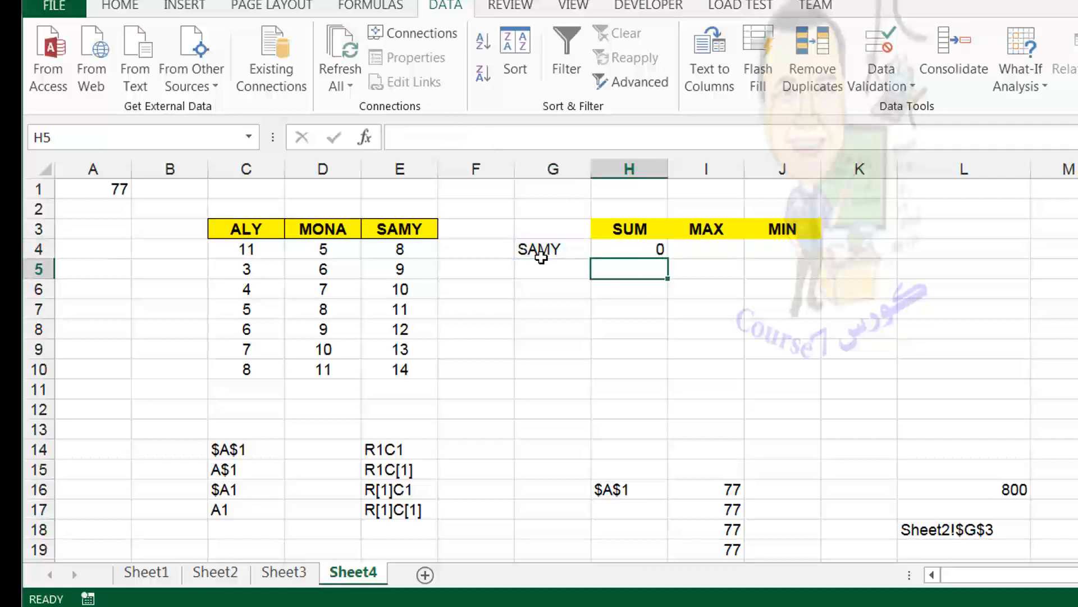
click(558, 249)
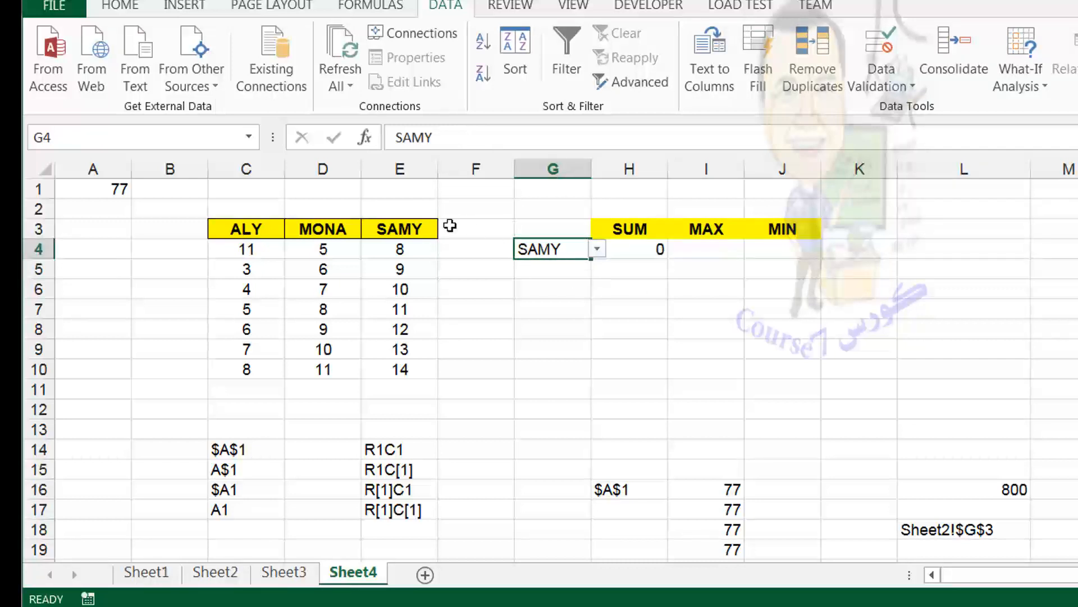
click(540, 281)
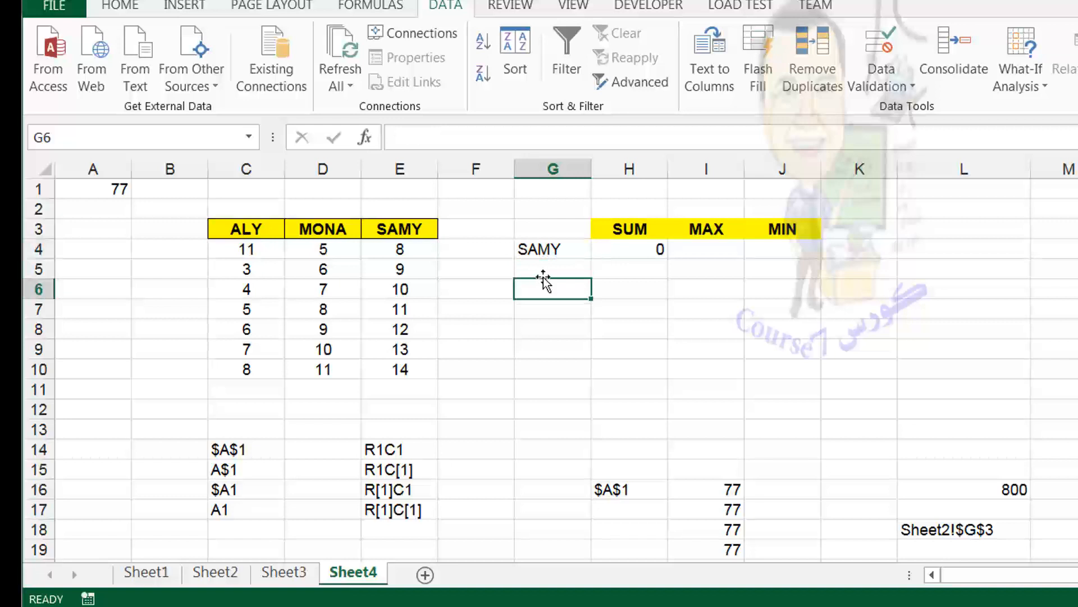
click(552, 251)
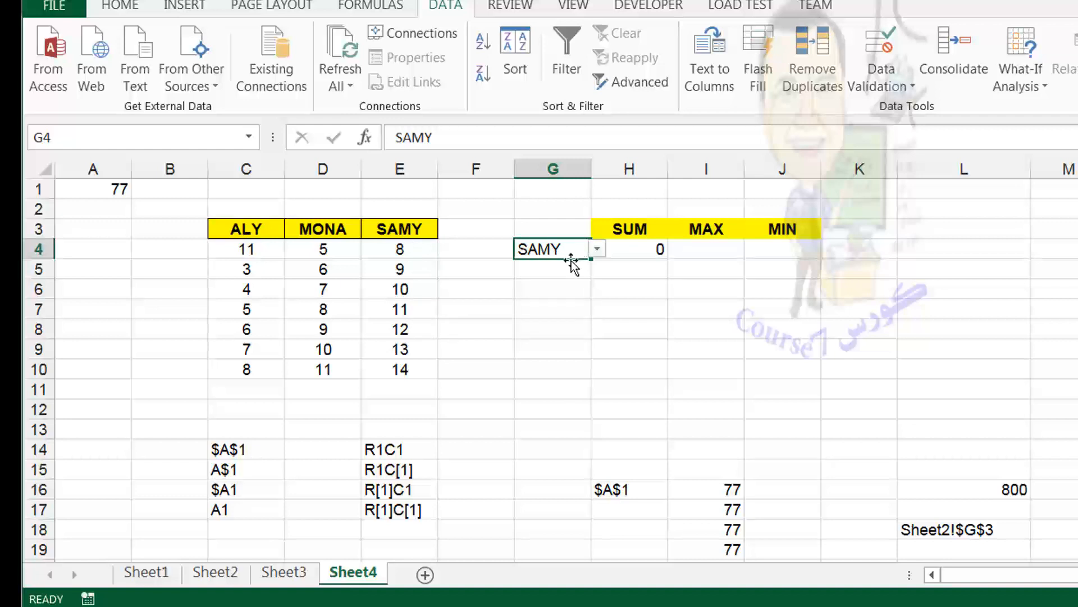
Wrap the G4 reference in H4's formula with INDIRECT so it reads =SUM(INDIRECT(G4)).
click(632, 243)
click(435, 137)
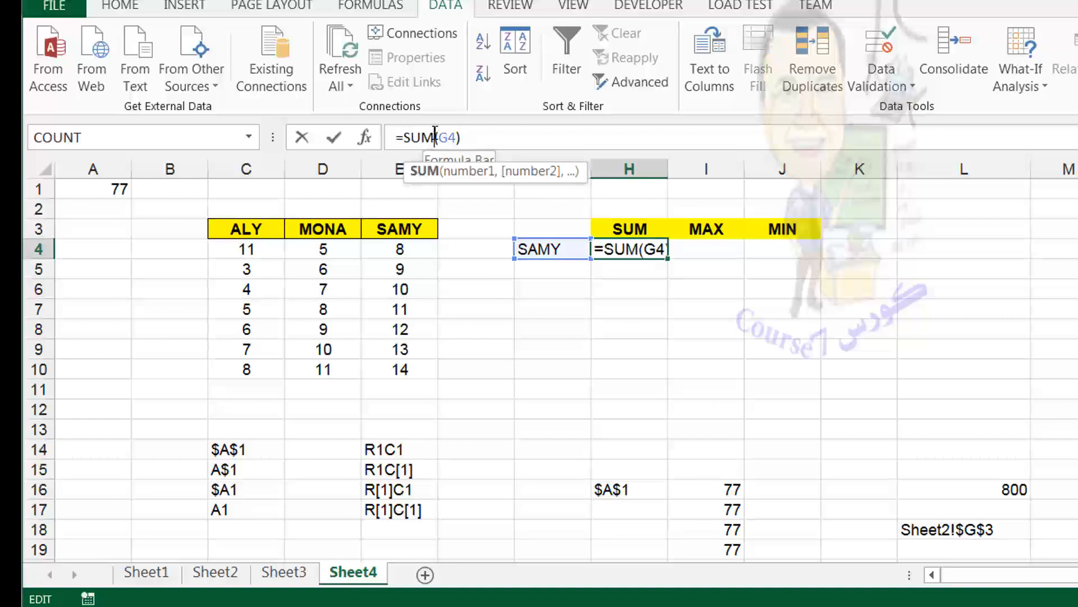
text(INDIRECT()
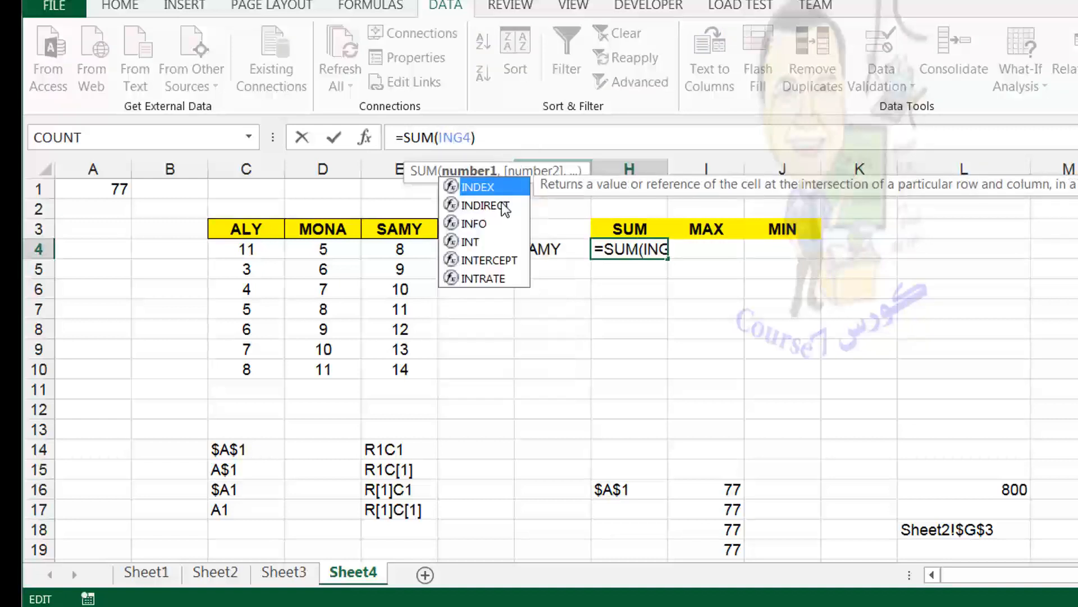
double_click(502, 206)
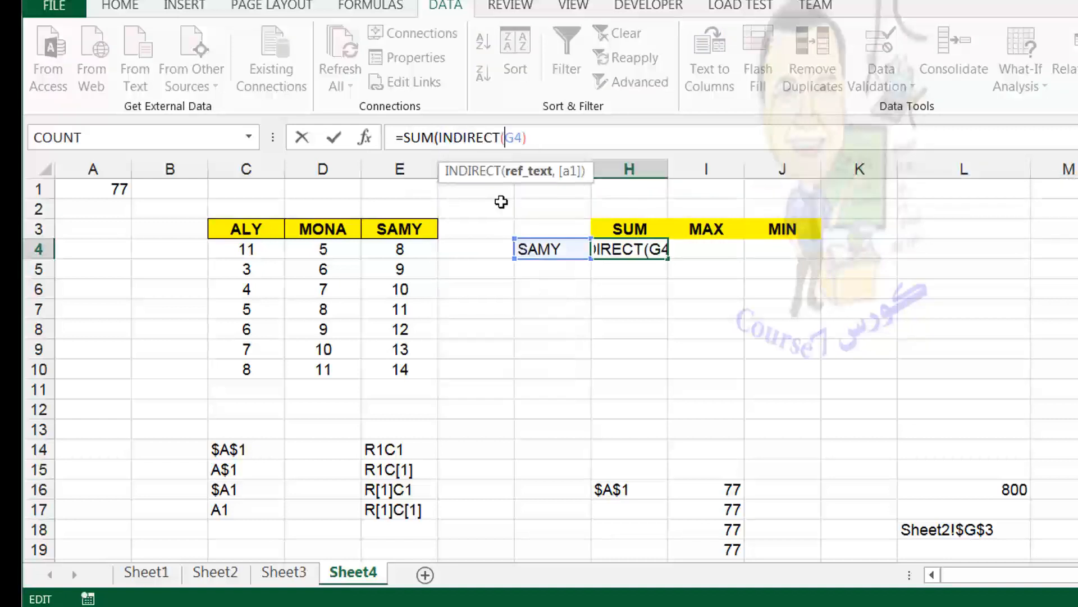
click(549, 135)
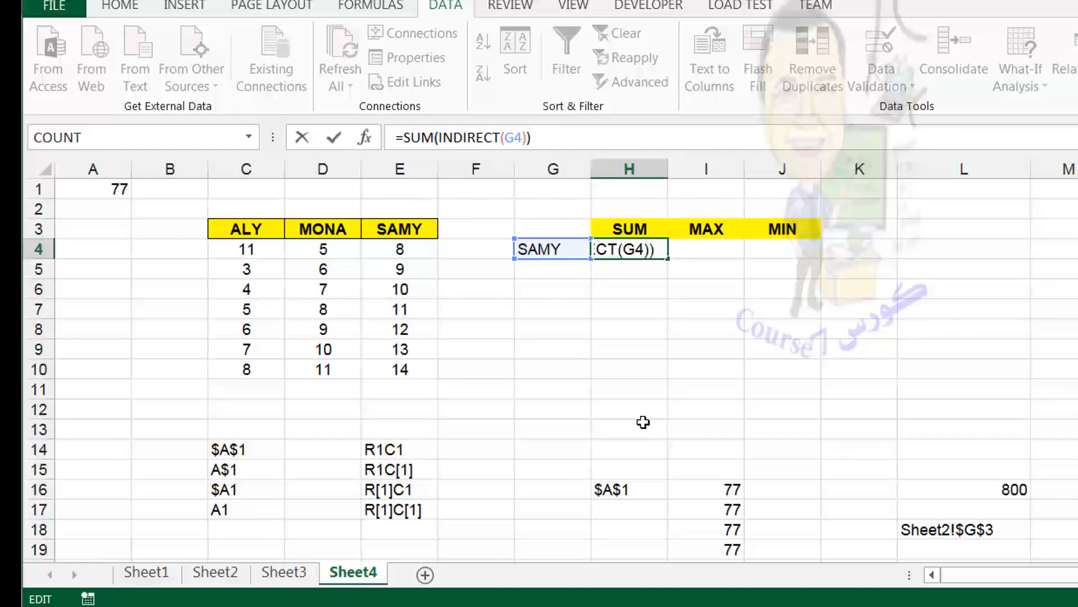
key(Return)
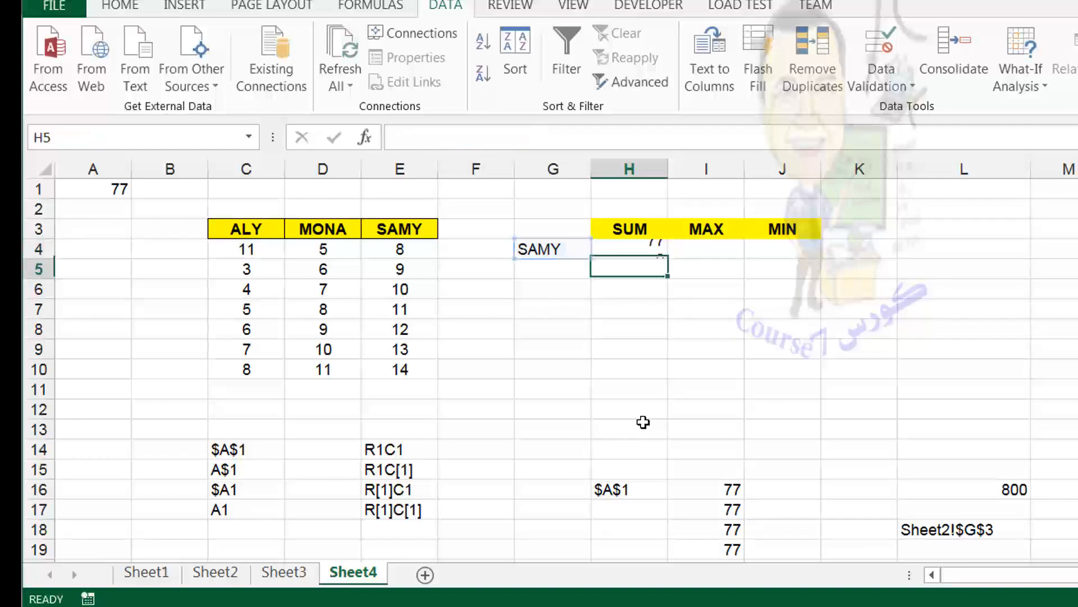
Test the SUM formula by choosing the C3, E3 and D3 headings in turn from the dropdown in G4.
click(254, 390)
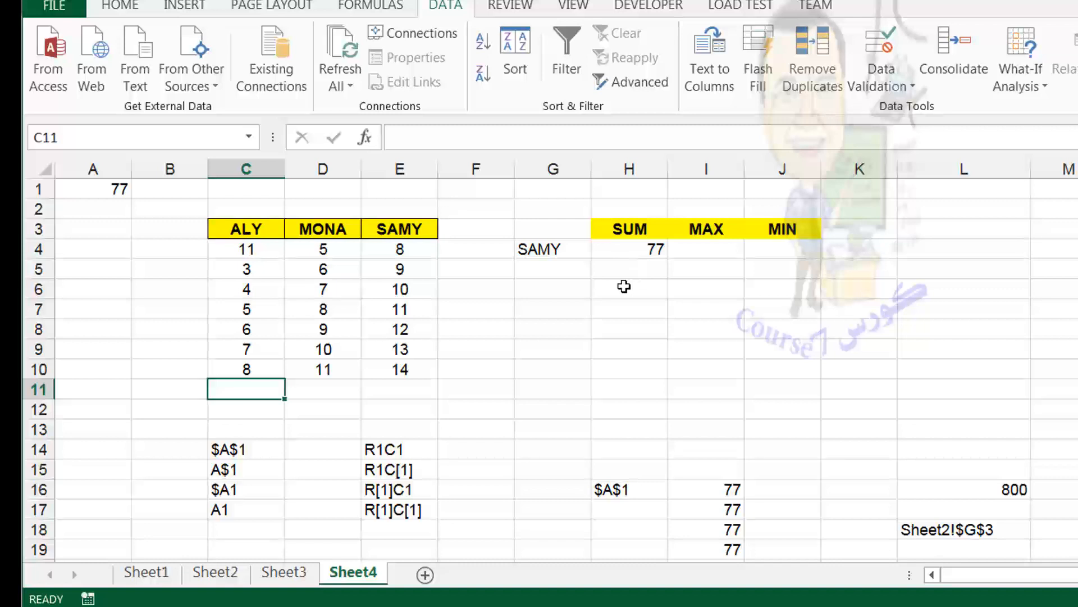
click(694, 245)
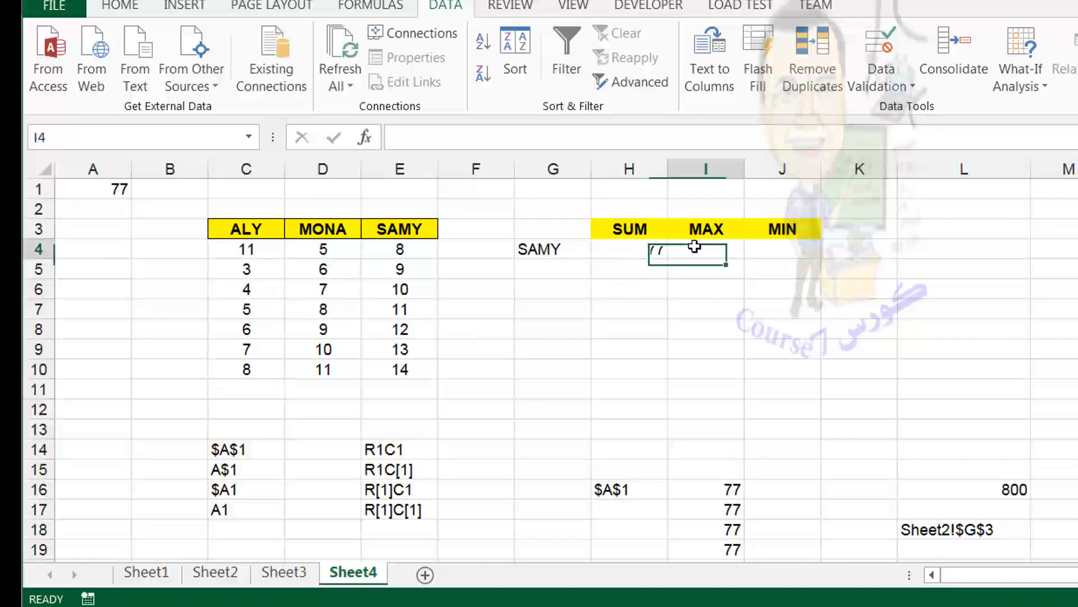
click(555, 254)
click(596, 249)
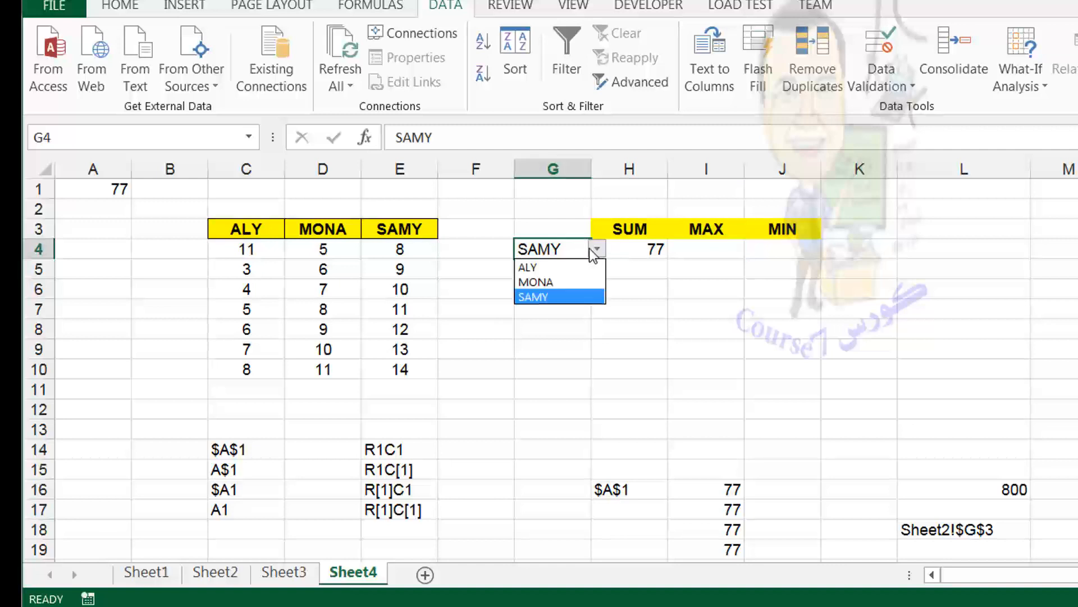
click(559, 271)
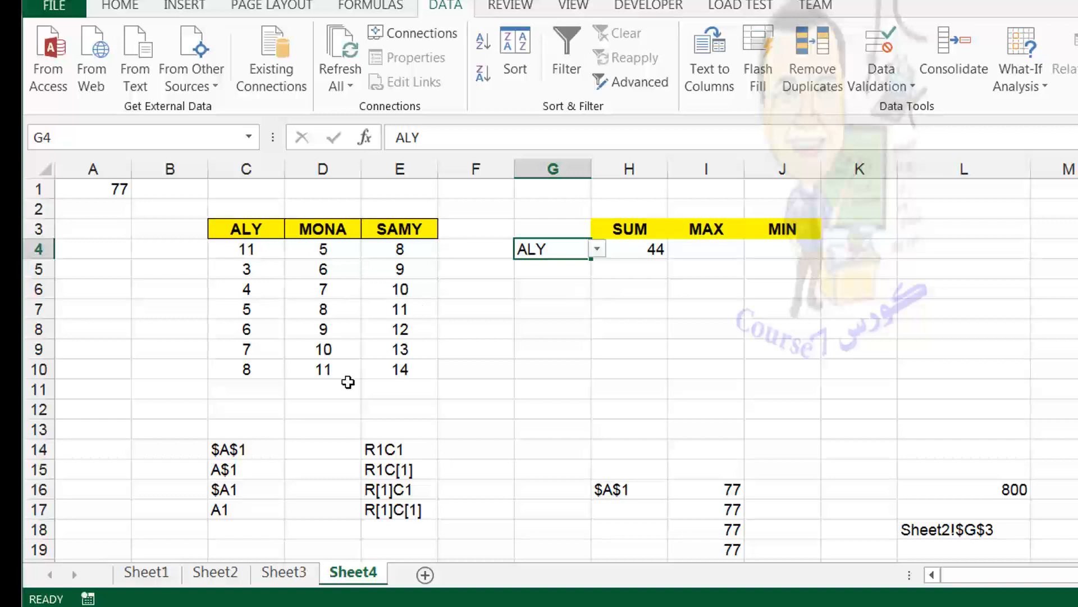
click(596, 247)
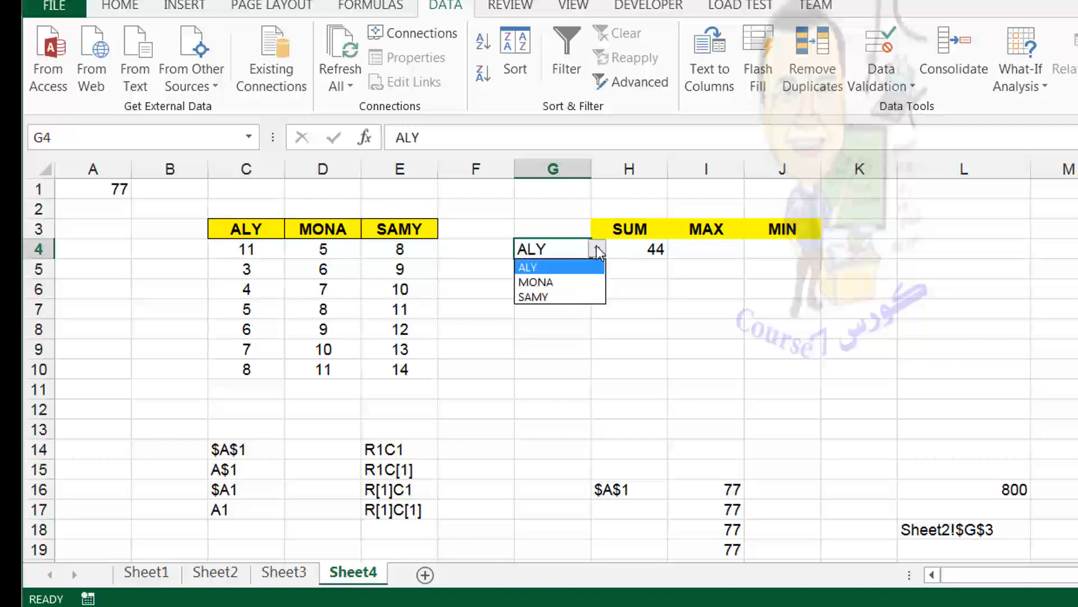
click(567, 297)
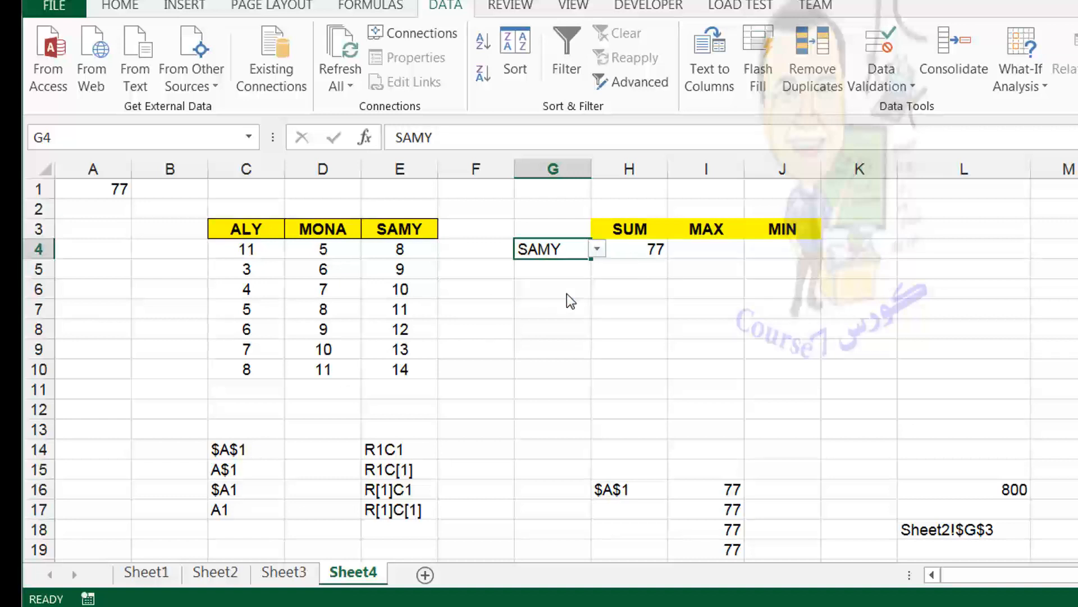
click(597, 248)
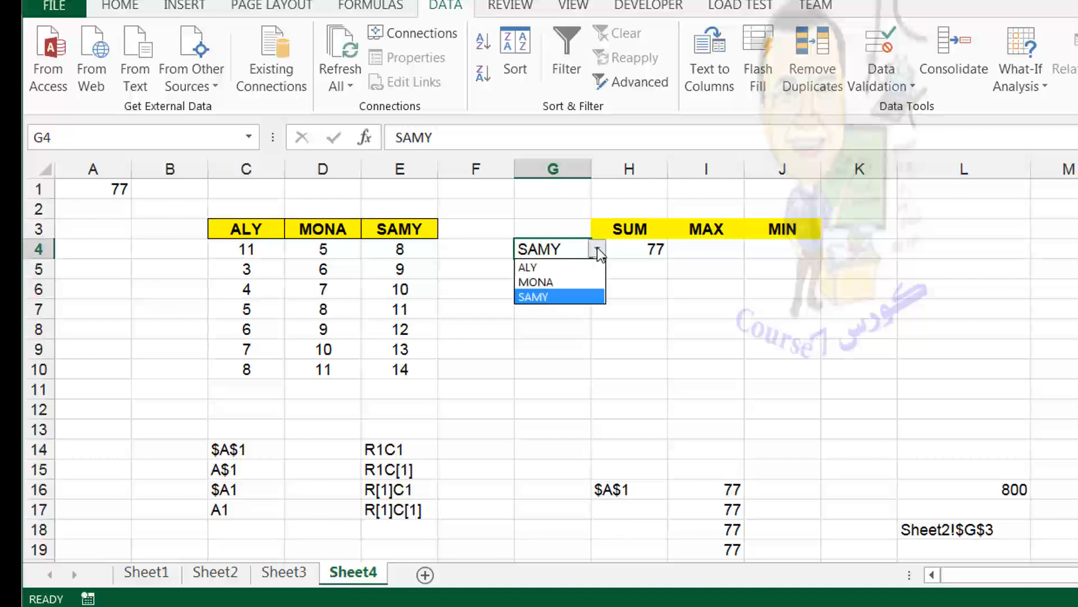
click(580, 279)
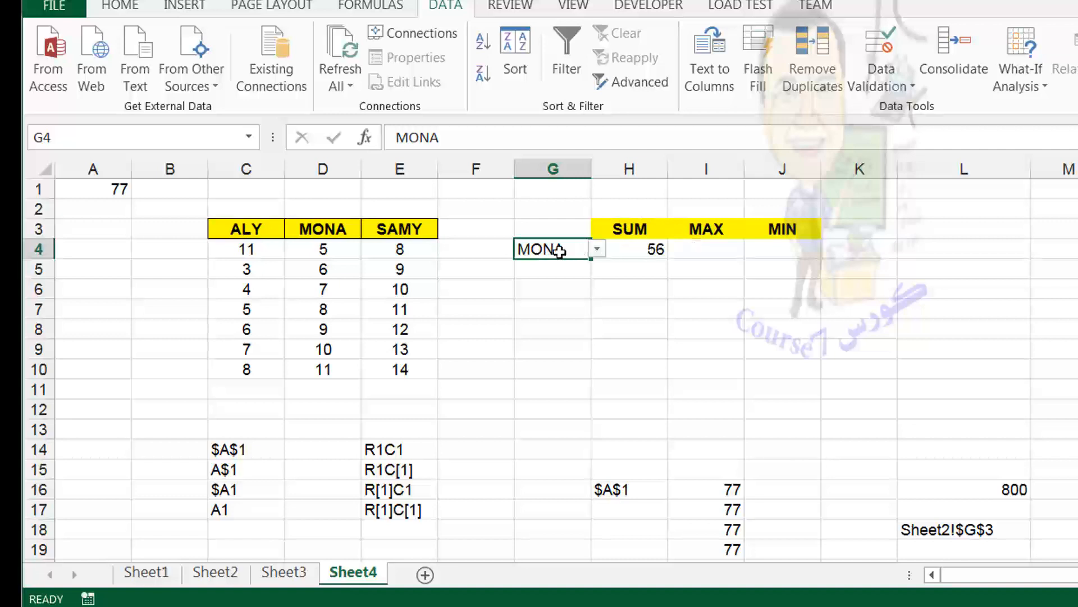
Copy cell H4 and paste only its formula into I4 under the MAX heading.
click(638, 250)
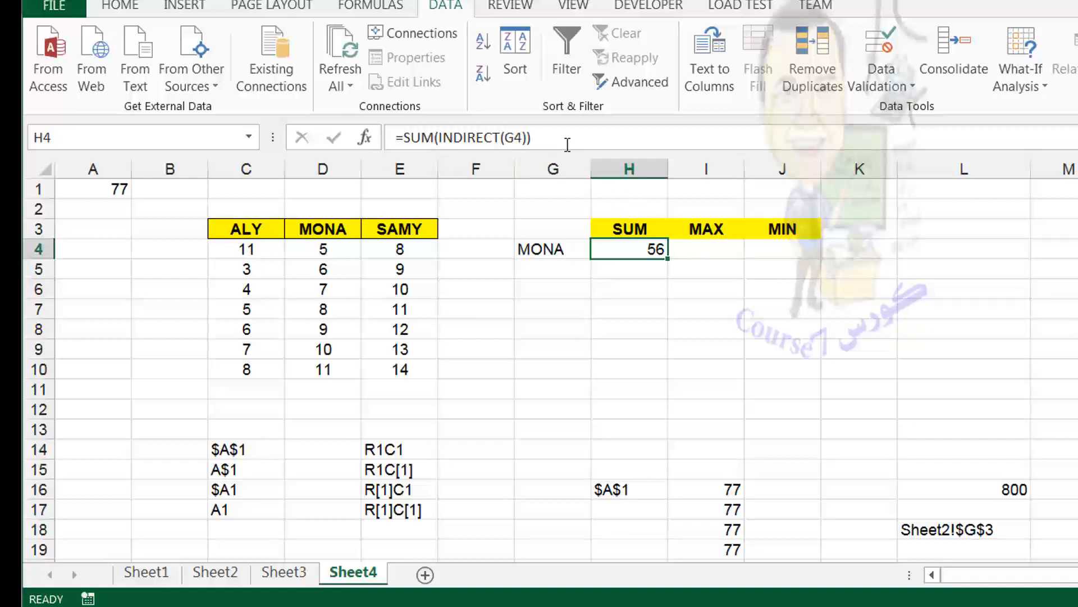
right_click(652, 248)
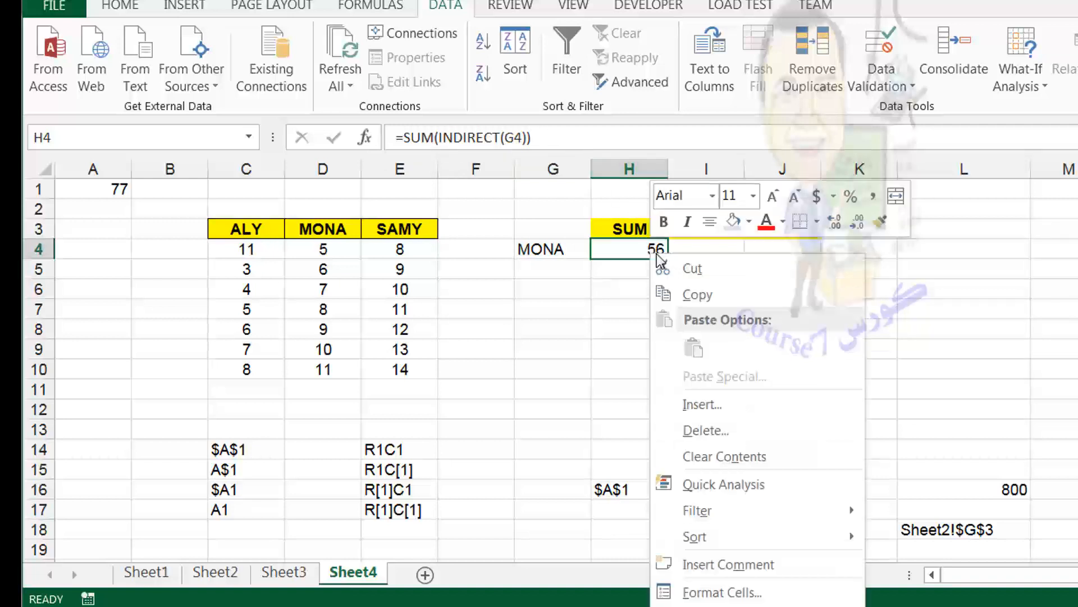
click(726, 304)
click(716, 250)
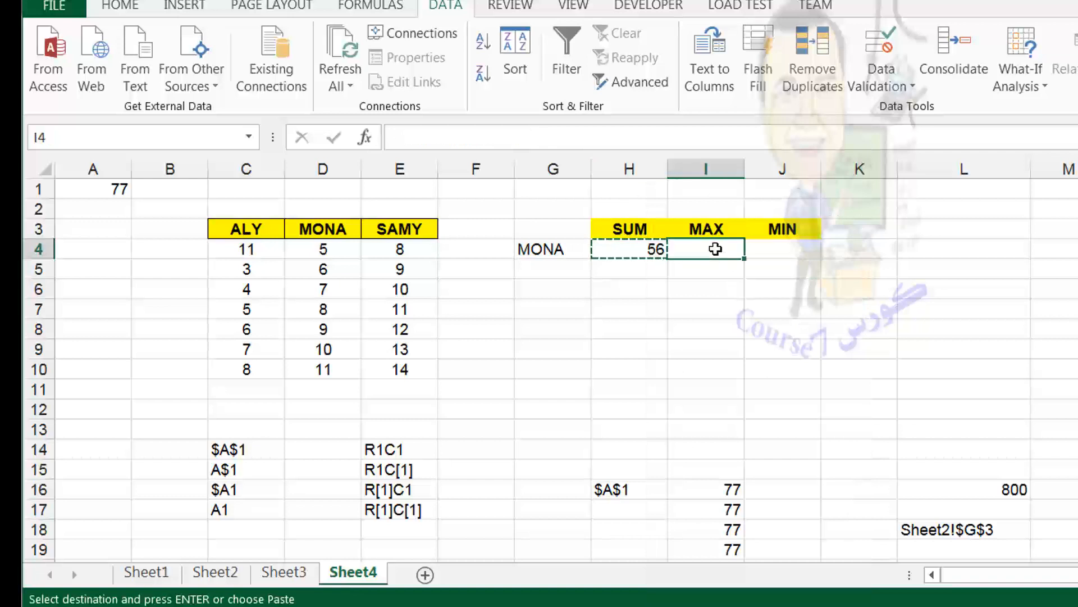
right_click(717, 250)
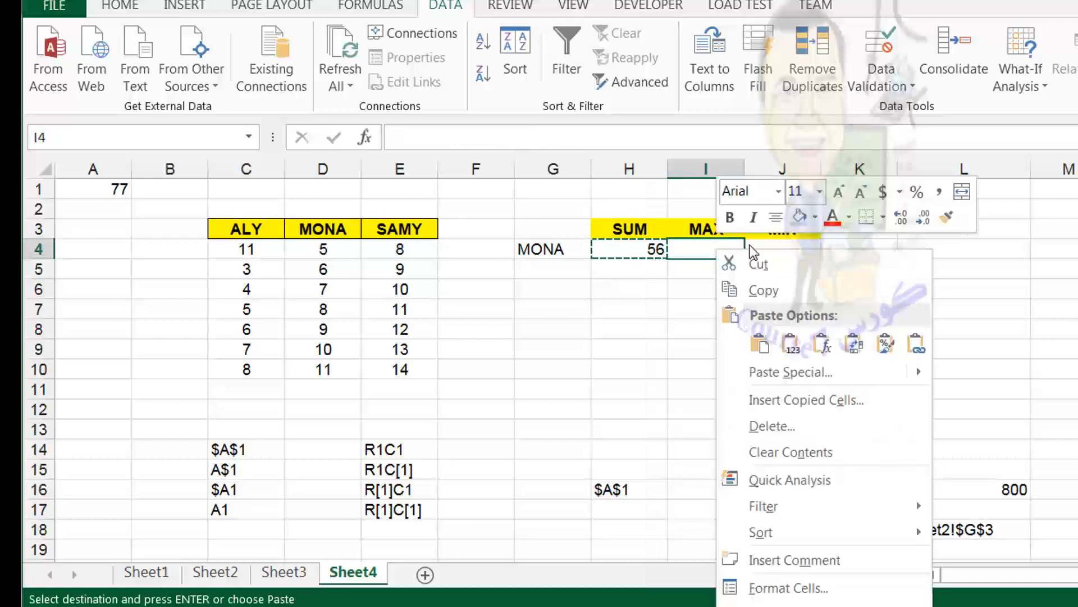
click(824, 344)
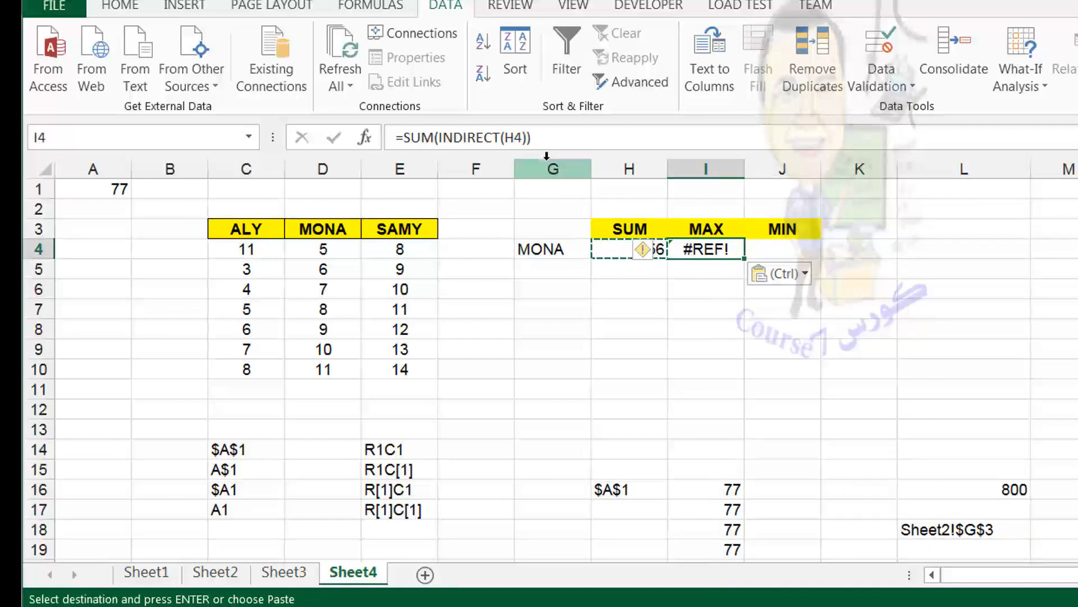
Redirect the reference inside I4's INDIRECT function to G4, making the formula =SUM(INDIRECT(G4)).
click(517, 137)
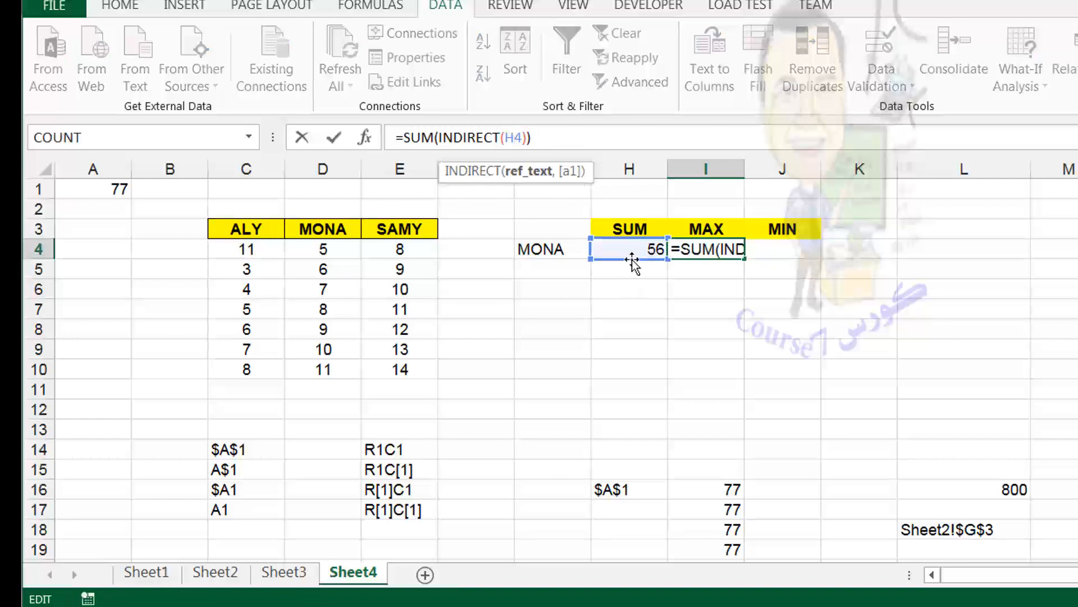
drag(594, 259, 581, 254)
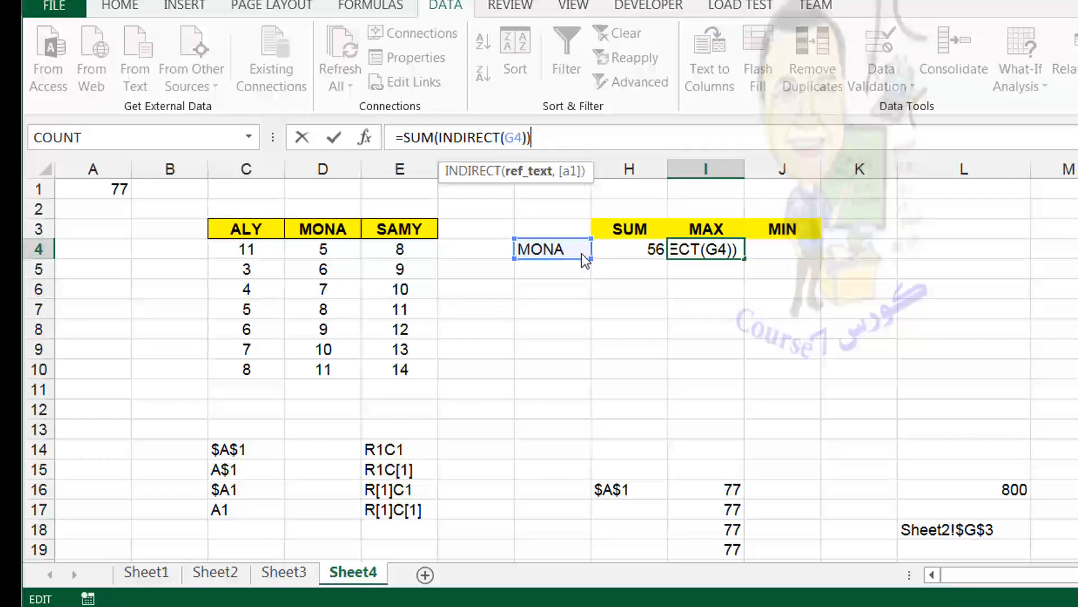
key(Return)
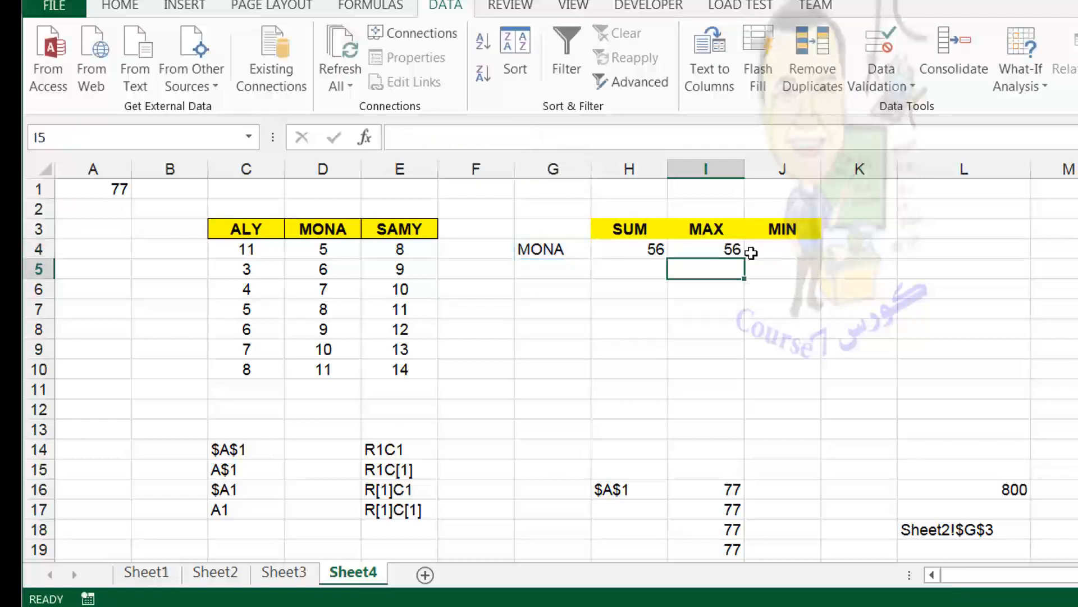
Replace SUM with MAX in I4's formula so it reads =MAX(INDIRECT(G4)).
click(724, 248)
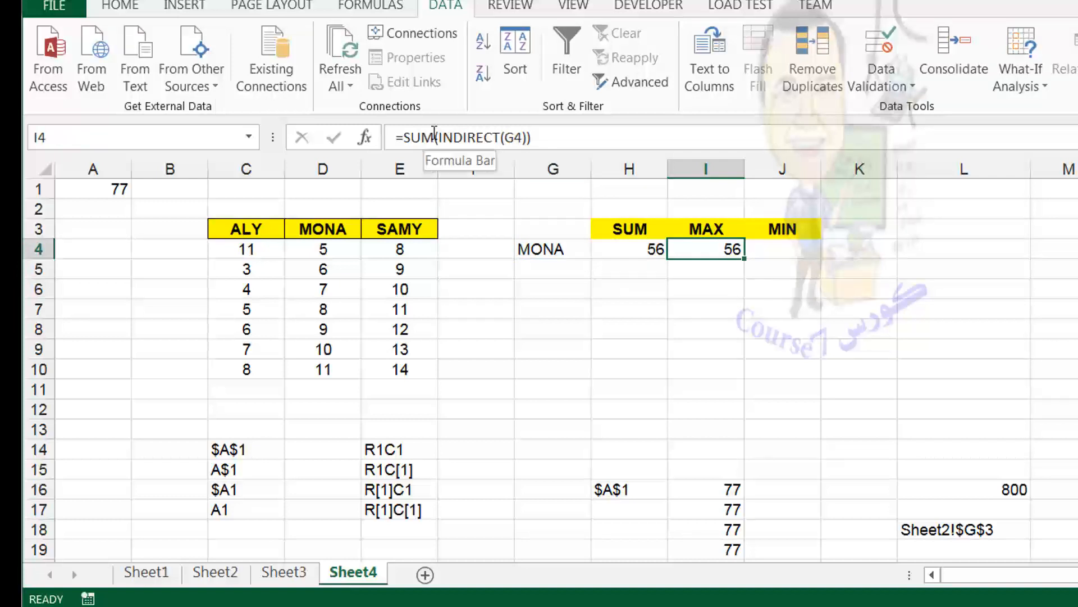
double_click(416, 135)
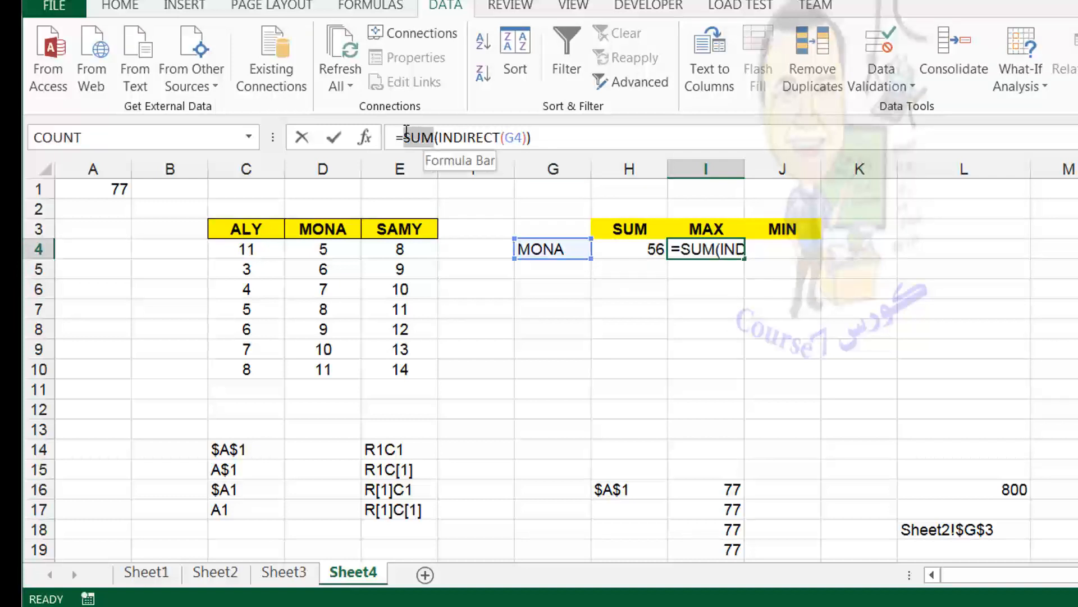
text(M)
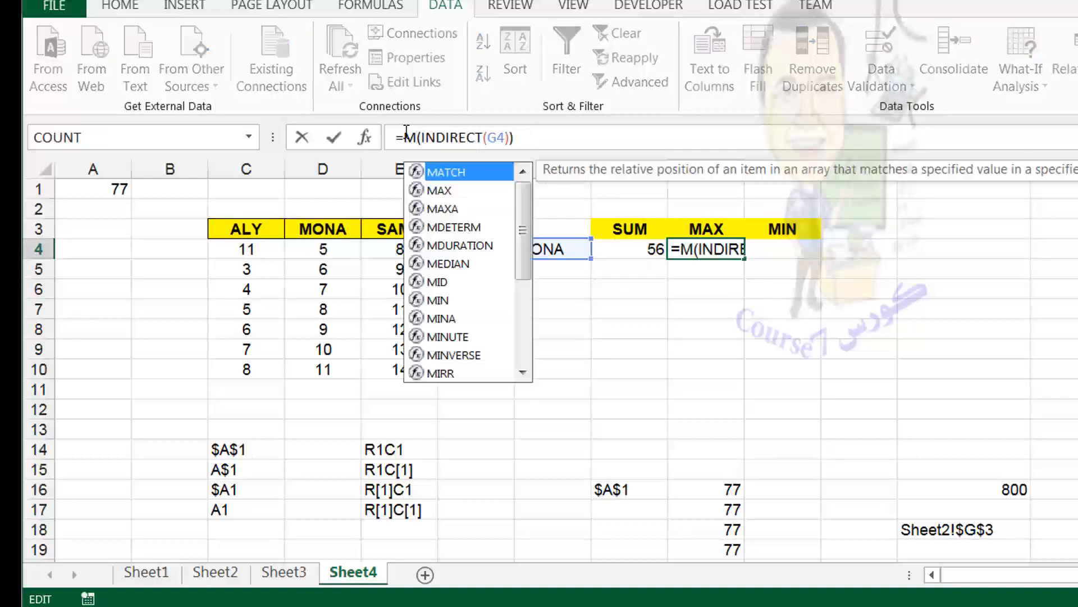
text(AX)
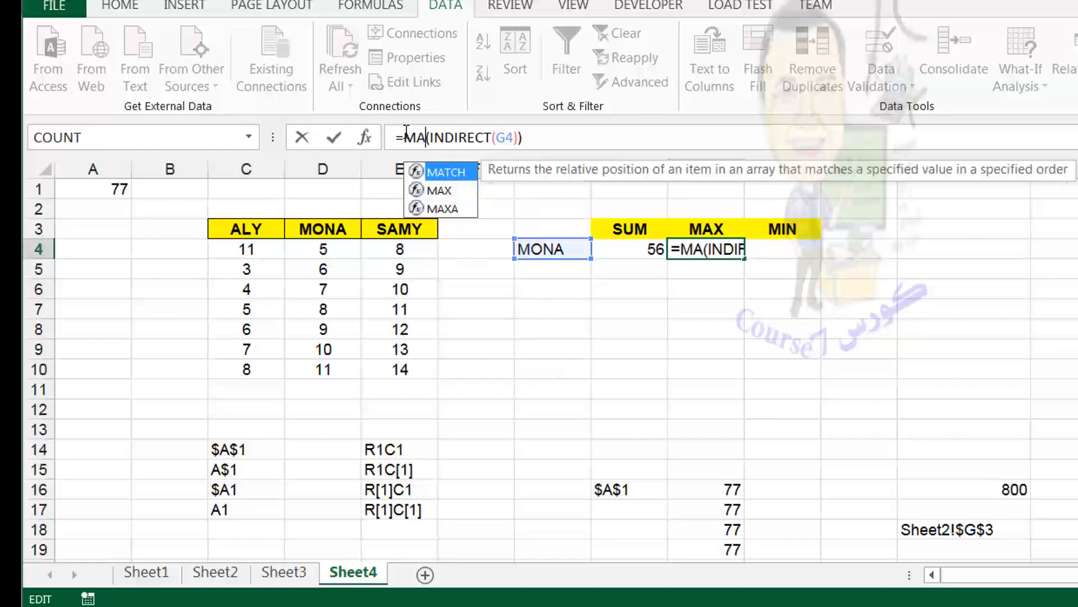
key(Return)
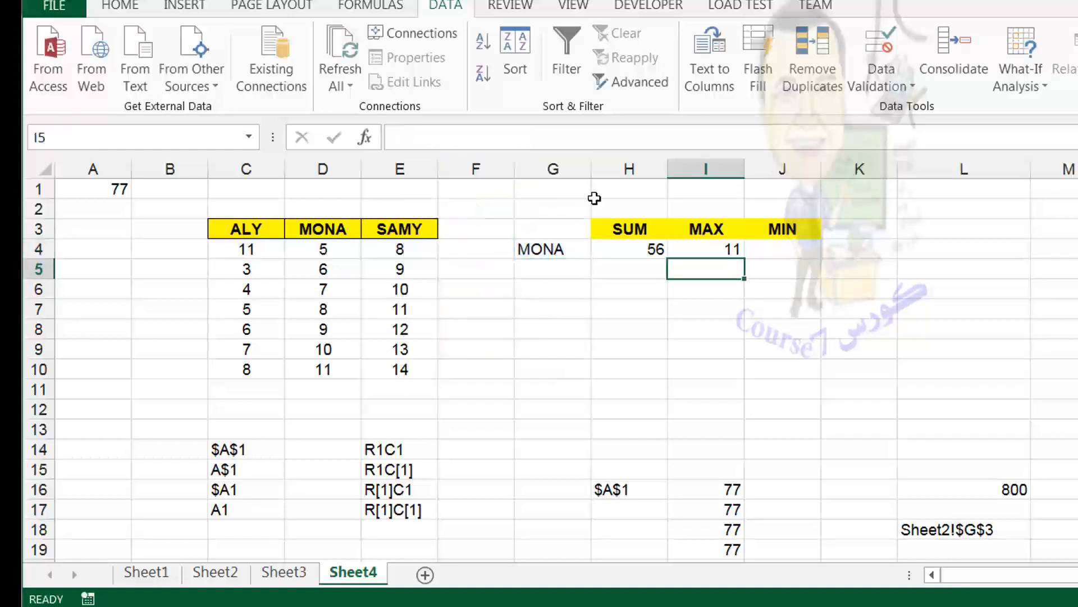
Set C8 to 22 and choose the C3 heading from the dropdown in G4 to test the MAX formula.
click(267, 329)
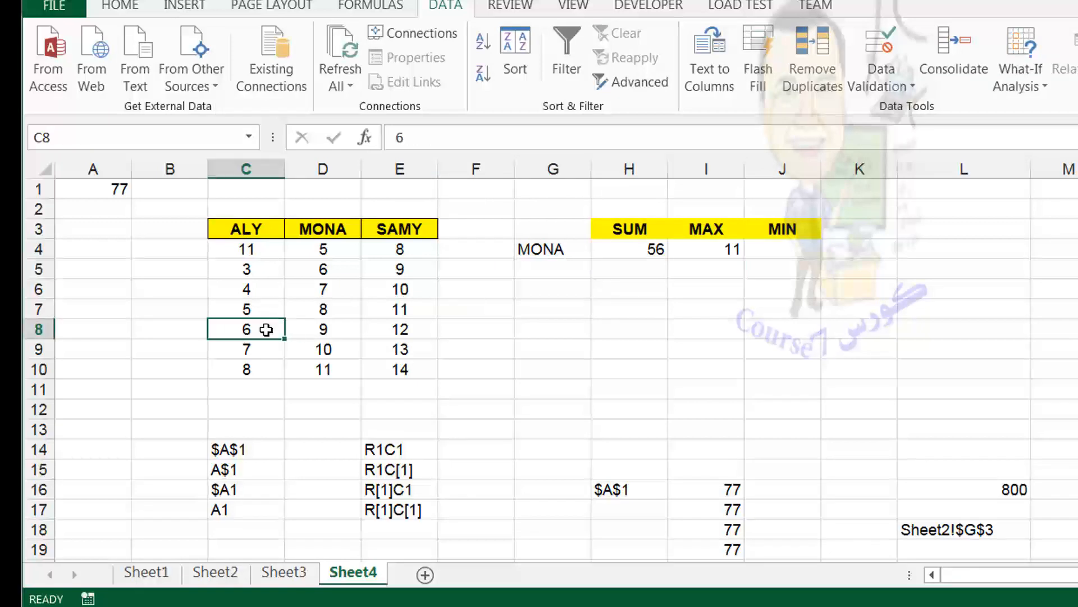
text(22)
click(138, 315)
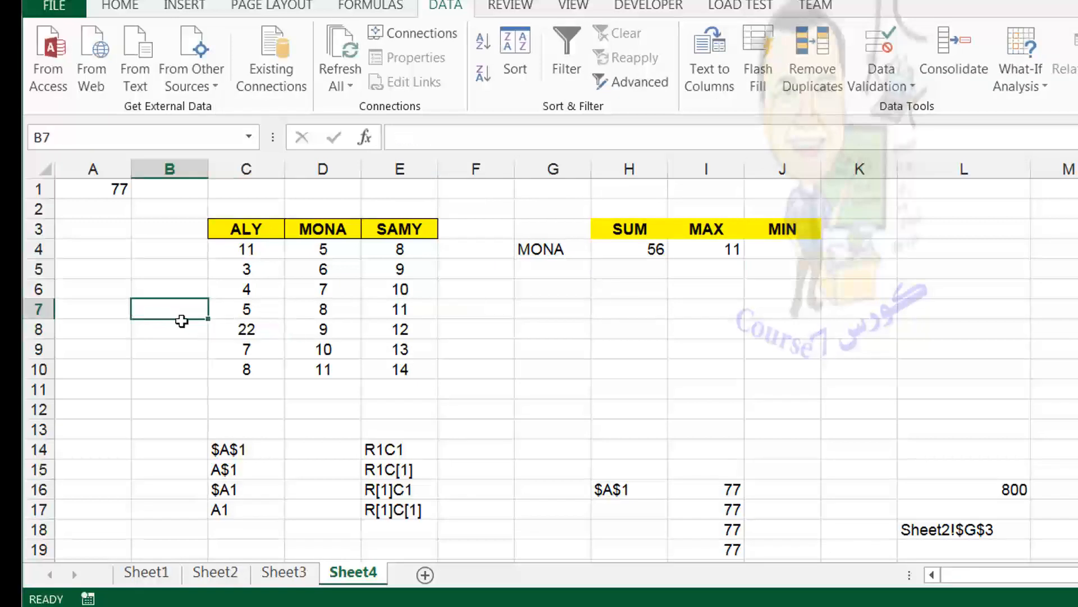
click(564, 251)
click(602, 245)
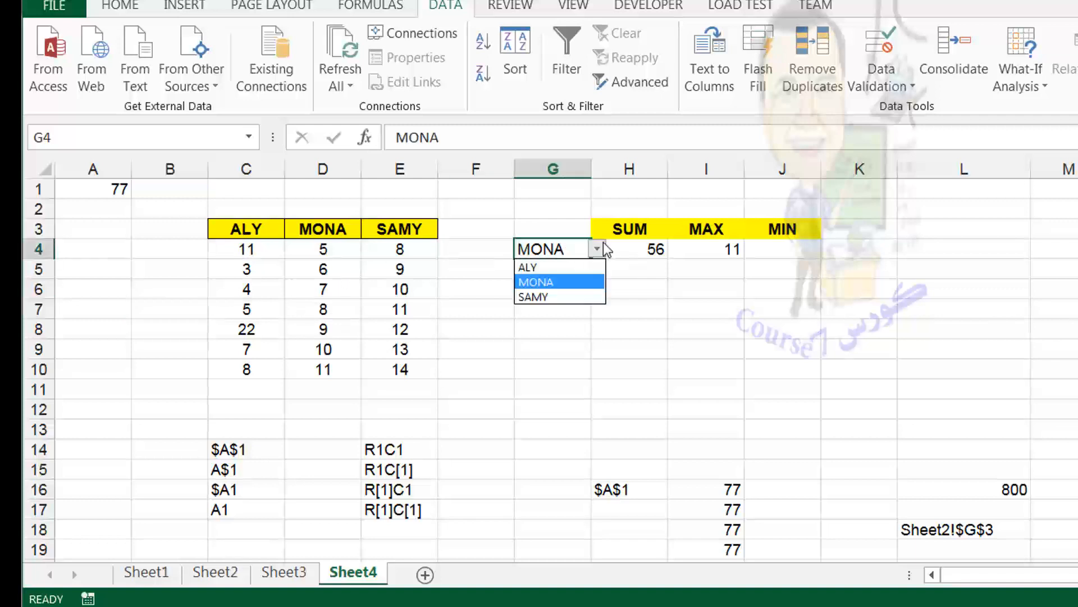
click(531, 267)
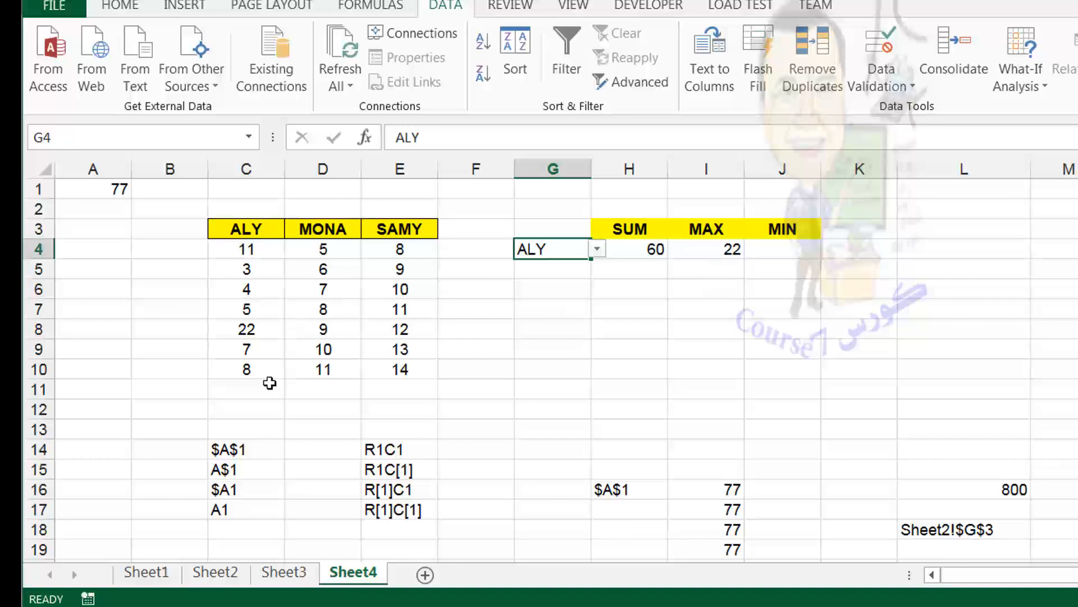
Try to copy I4's formula text and paste it as text only into J4, and undo the pastes.
click(724, 251)
drag(572, 133, 395, 137)
right_click(468, 141)
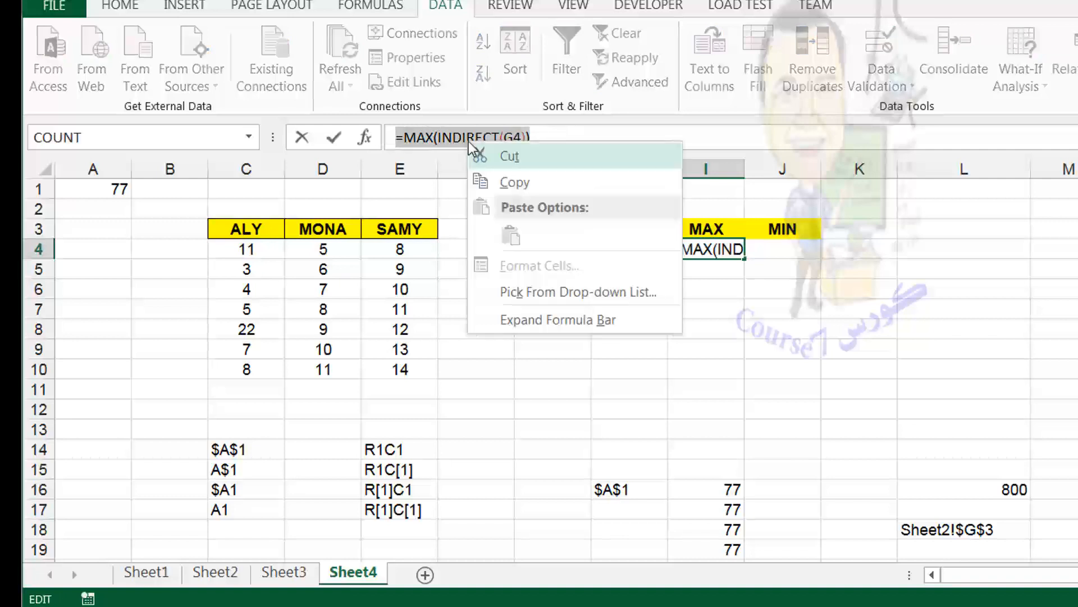
click(534, 173)
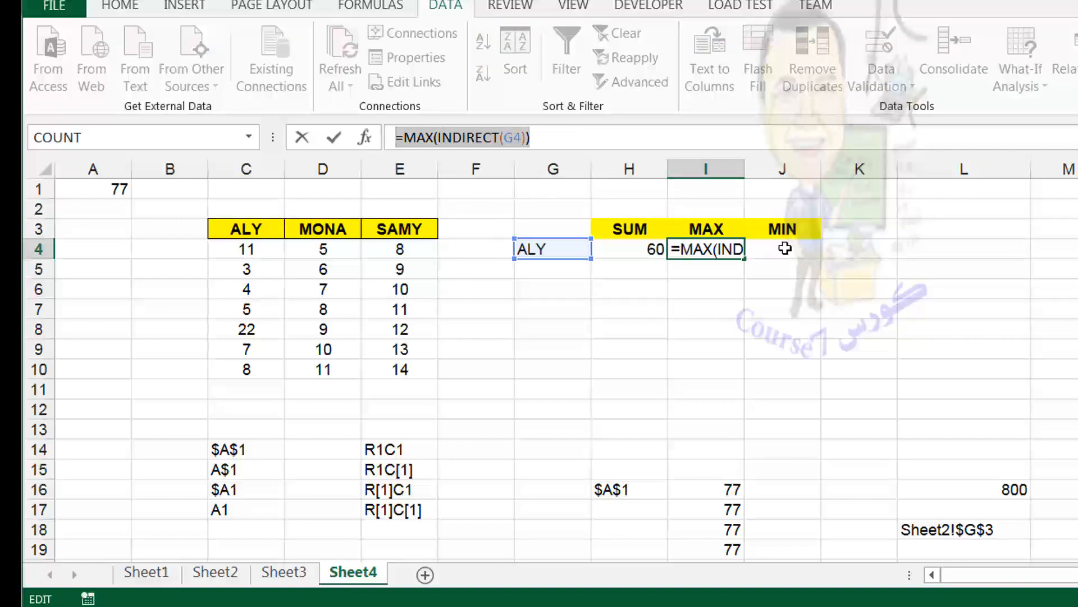
click(782, 246)
key(Escape)
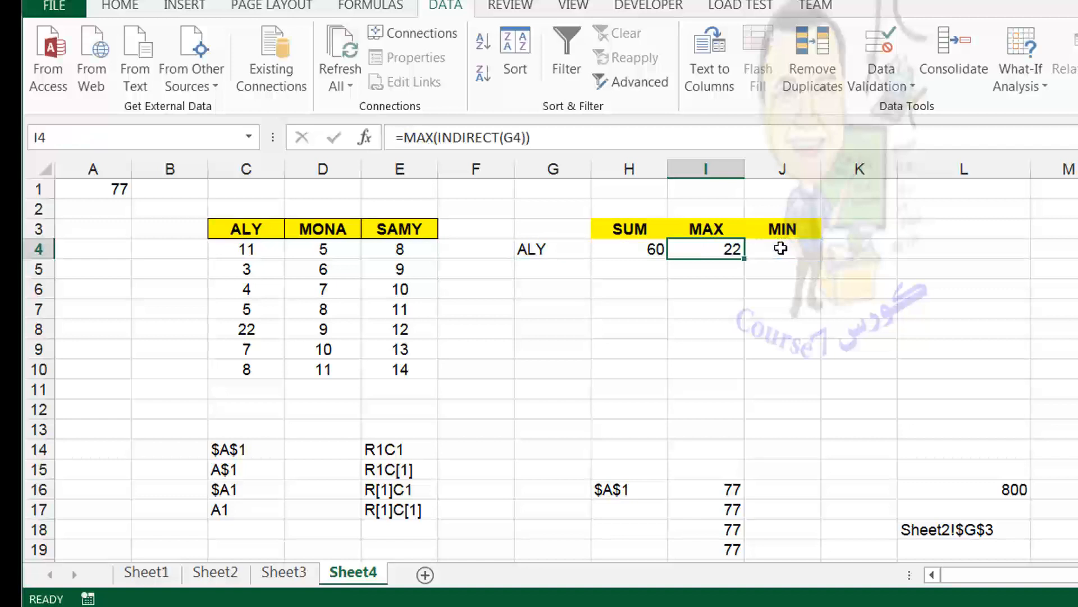
click(781, 248)
right_click(781, 248)
click(823, 341)
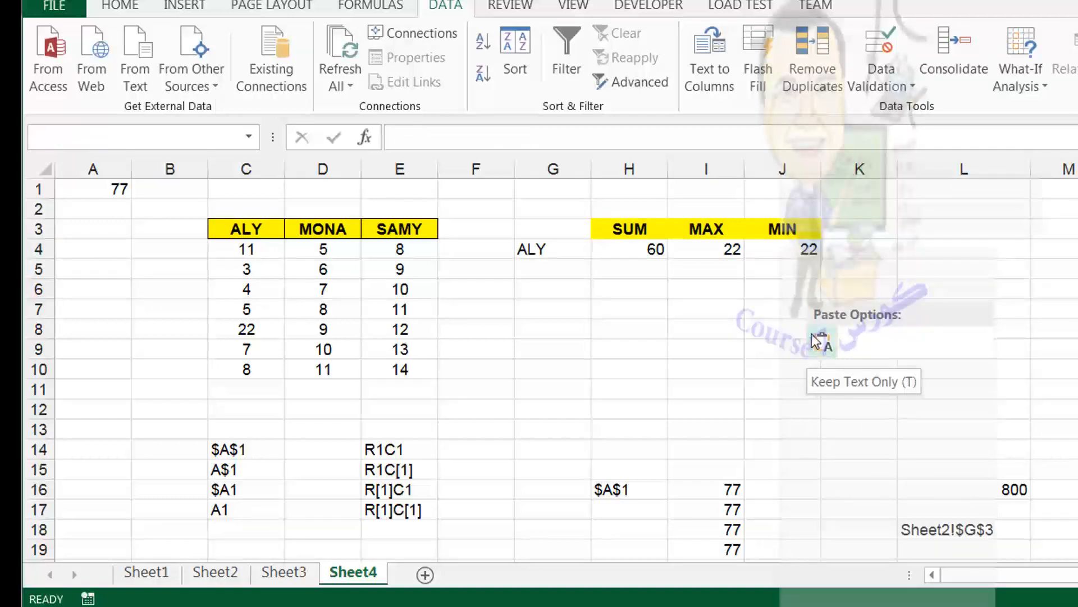
key(ctrl+z)
right_click(781, 248)
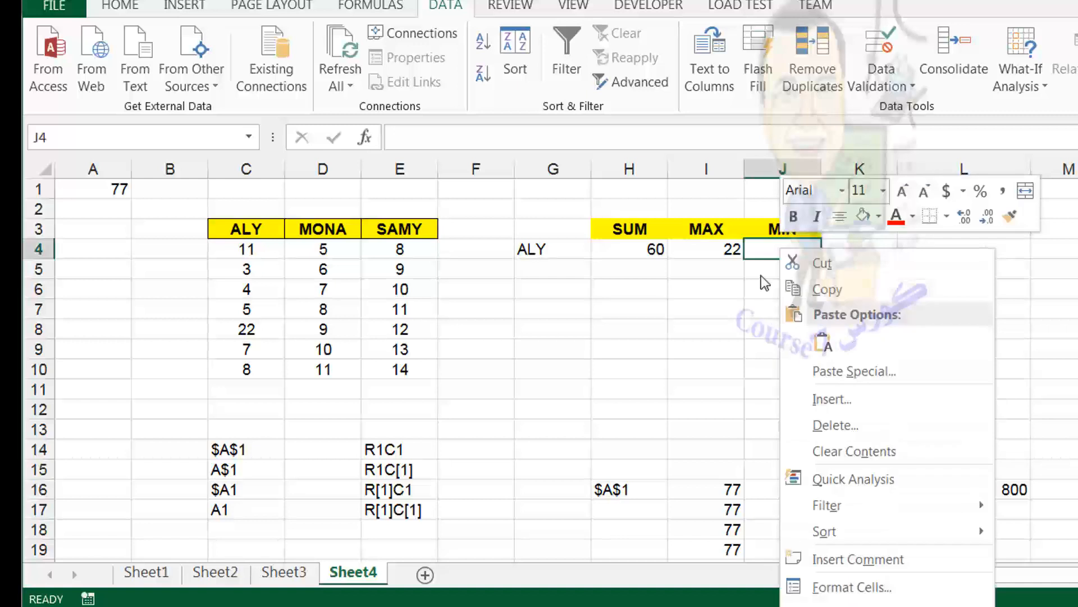
click(823, 343)
key(ctrl+z)
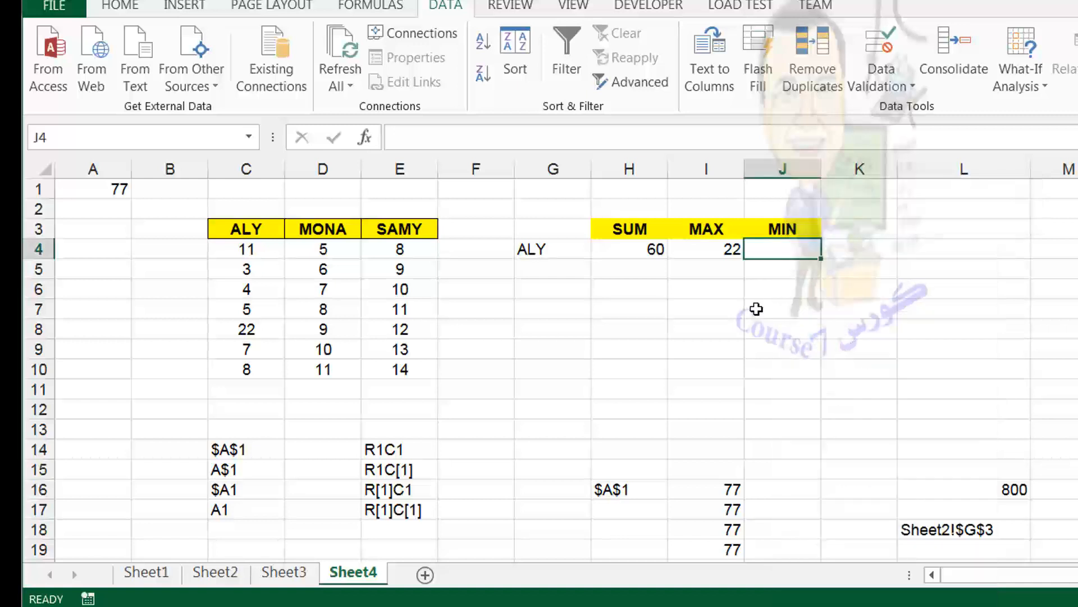
Copy cell I4 and paste only its formula into J4 under the MIN heading.
click(733, 250)
right_click(725, 249)
click(747, 291)
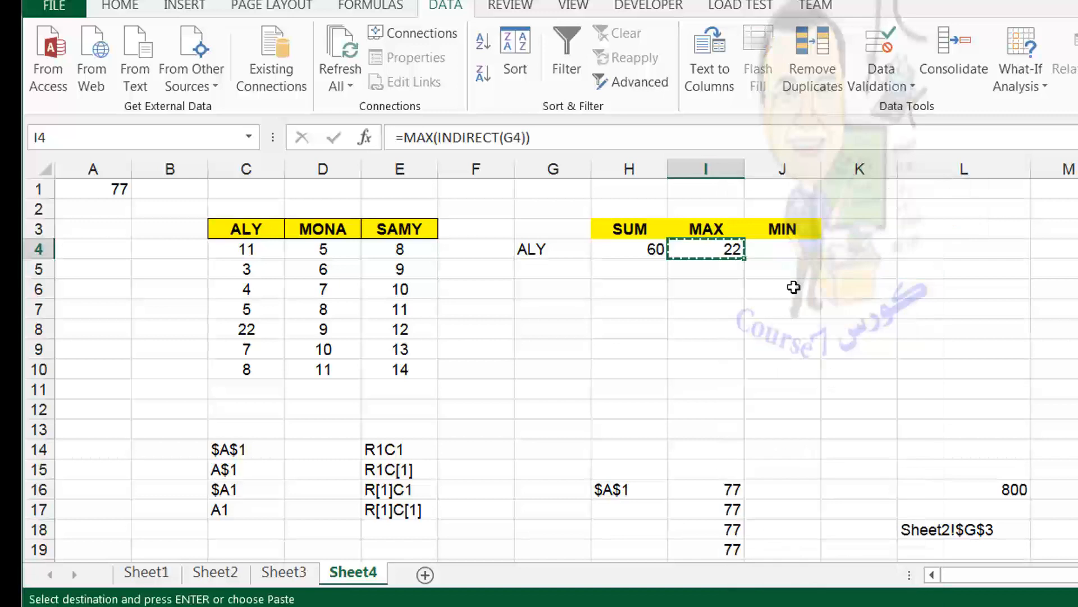
click(798, 250)
right_click(797, 249)
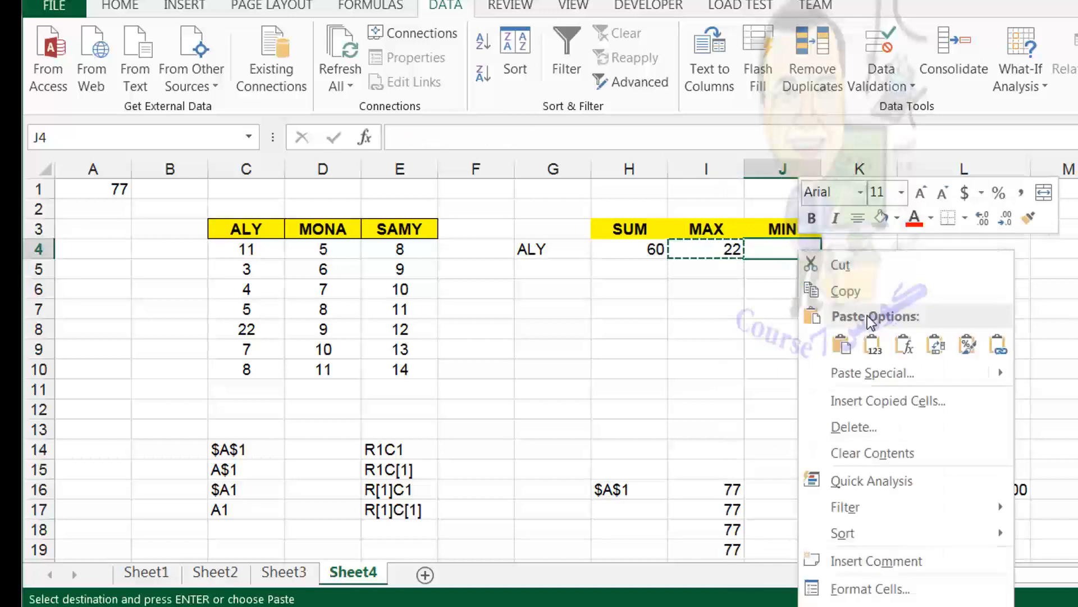
click(904, 344)
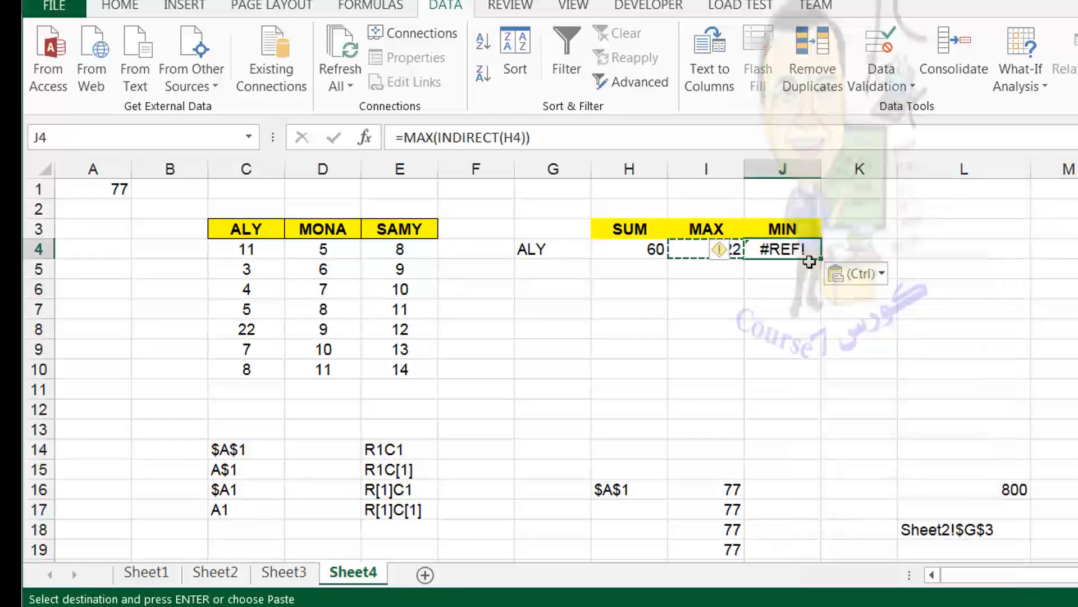
Redirect the reference inside J4's INDIRECT function to G4, making the formula =MAX(INDIRECT(G4)).
click(505, 140)
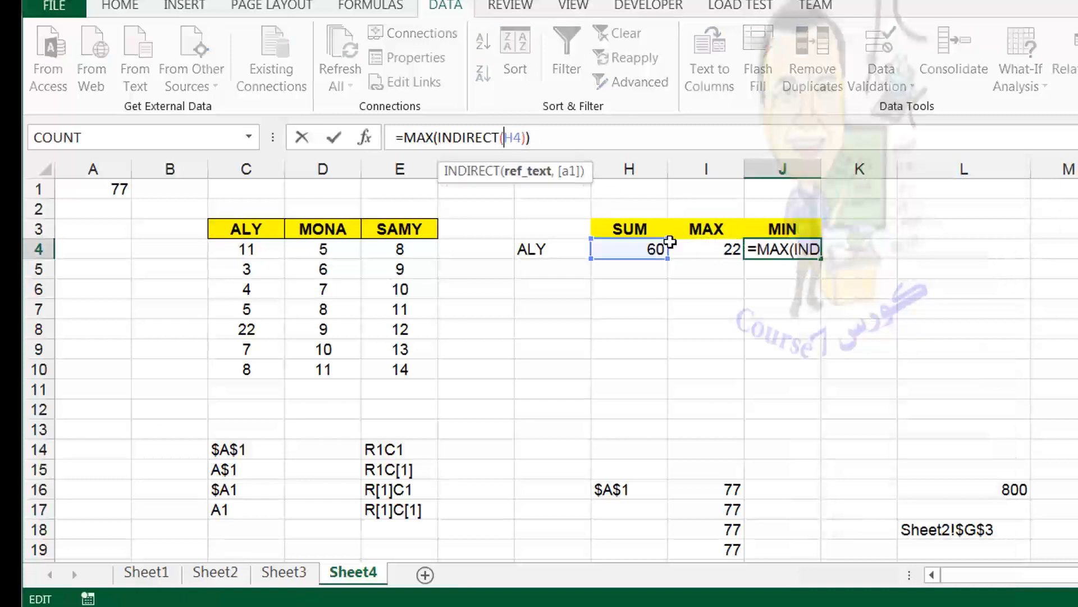
click(571, 254)
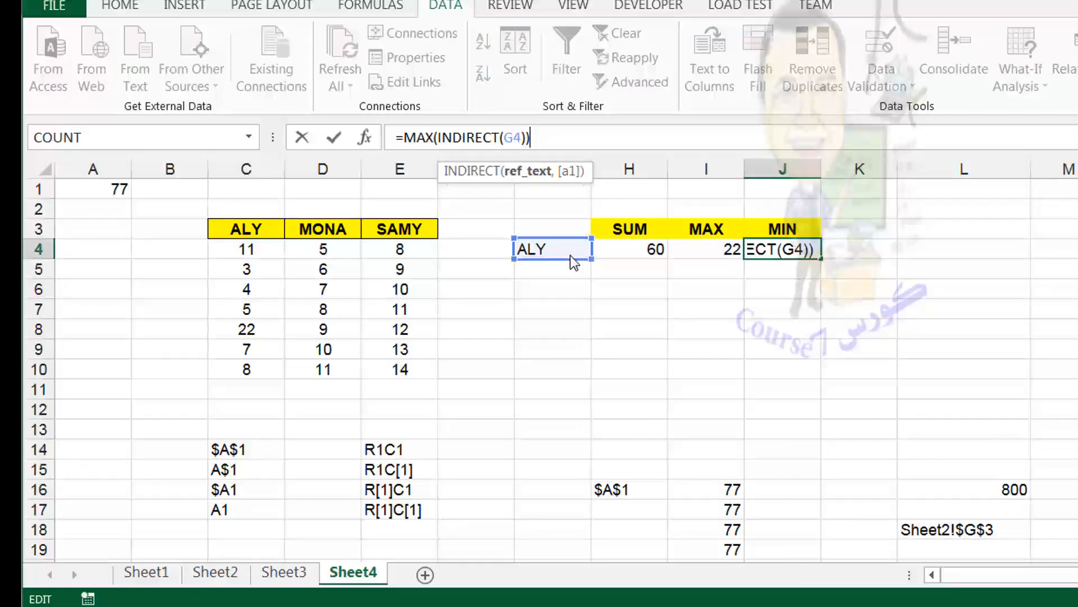
key(Return)
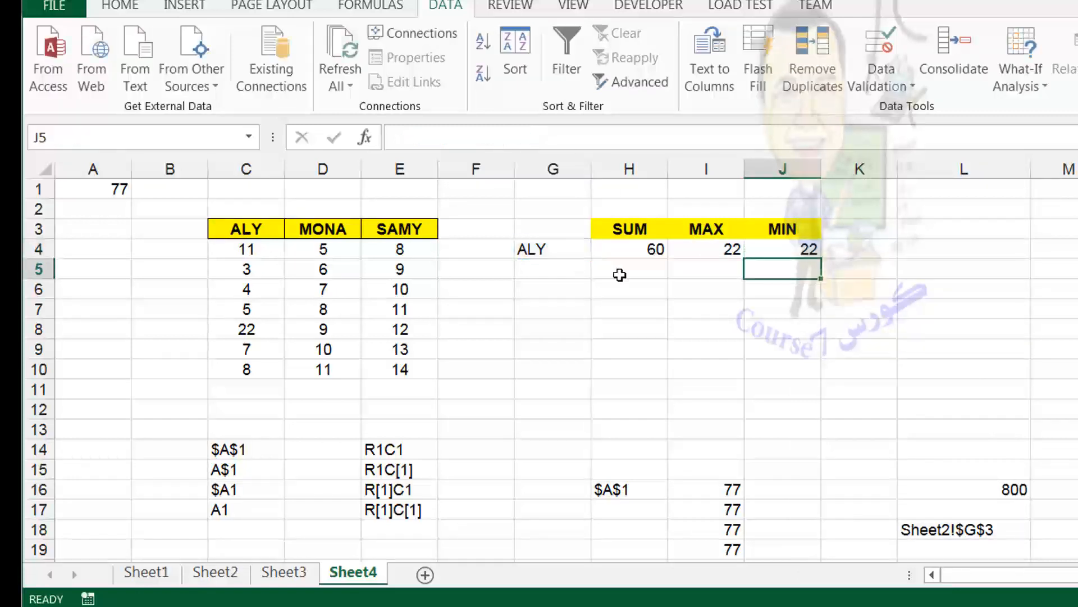
Replace MAX with MIN in J4's formula so it reads =MIN(INDIRECT(G4)).
click(784, 249)
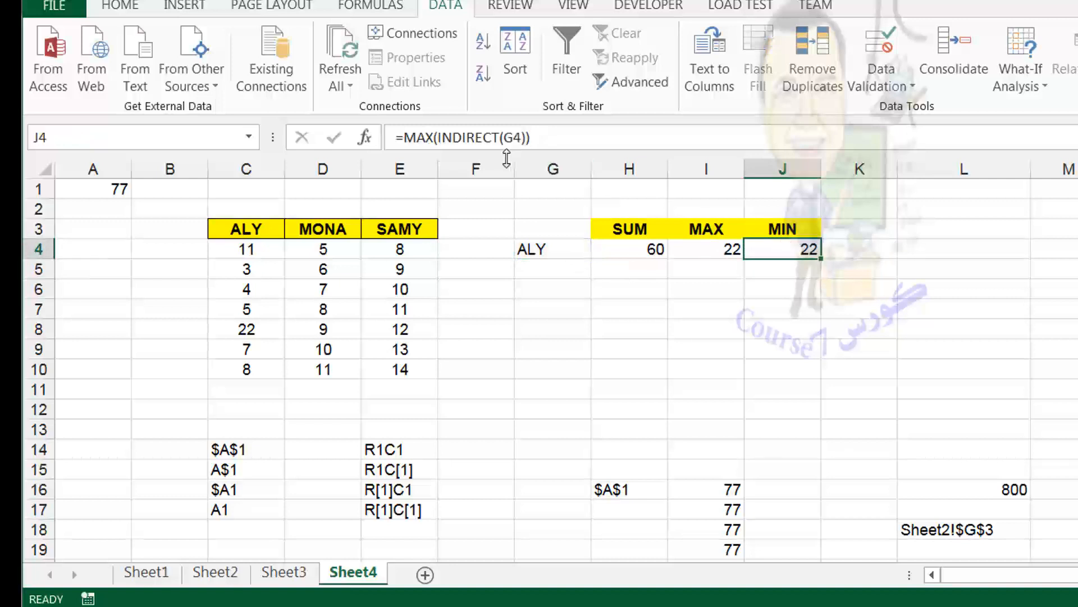
double_click(420, 132)
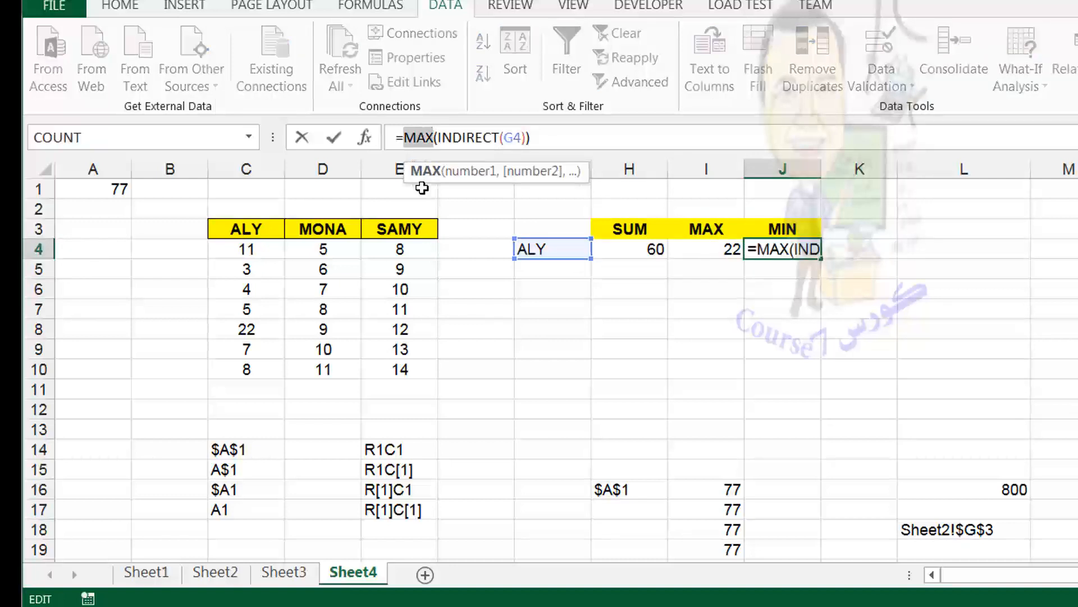
text(MI)
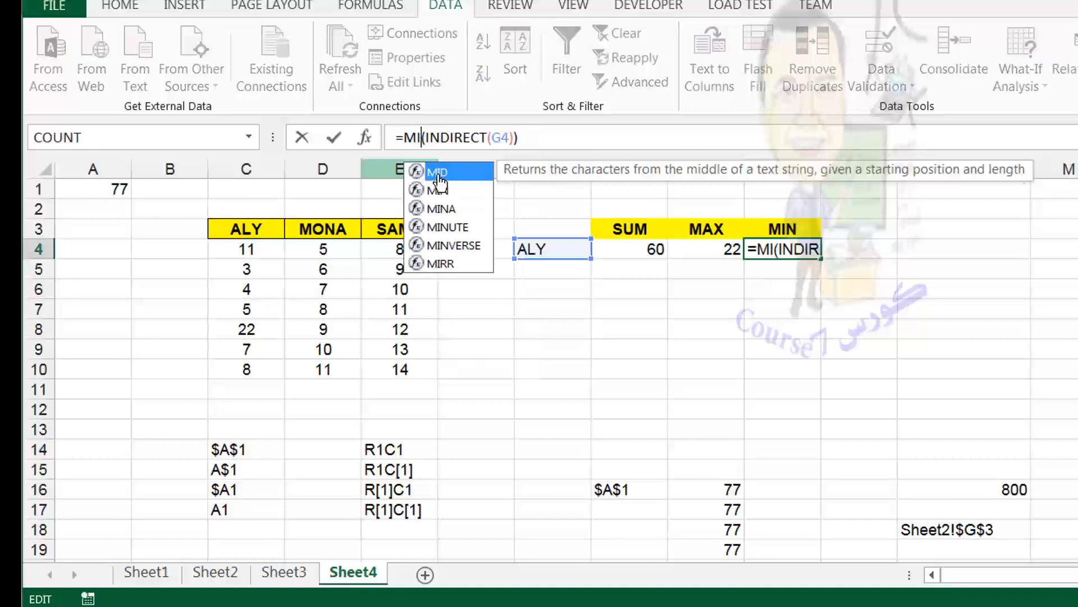
text(N)
key(Return)
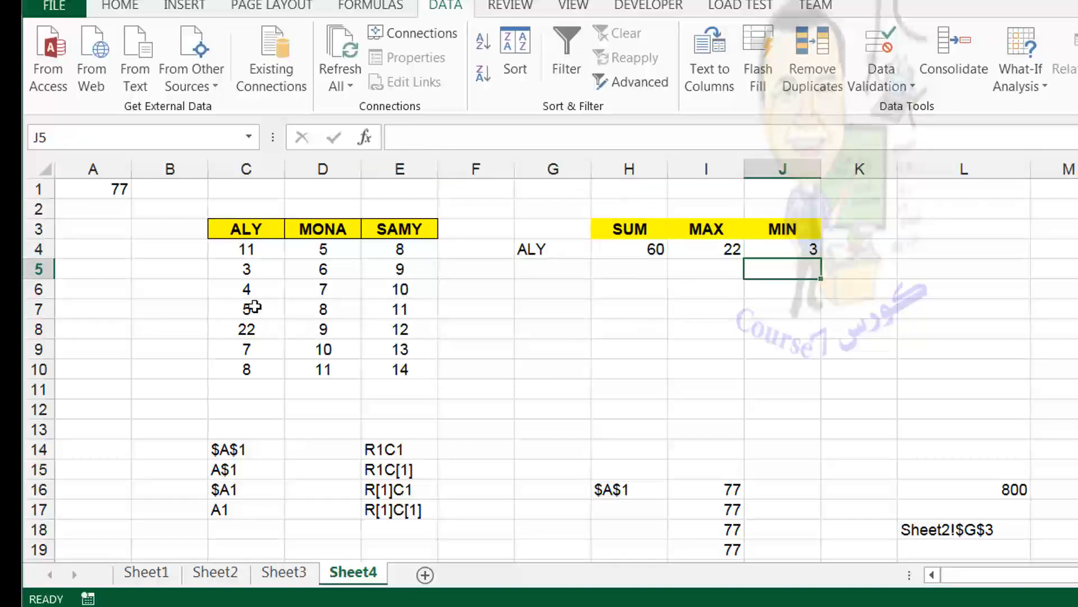
Test the three summary formulas by choosing the D3 and E3 headings in turn from the G4 dropdown, and inspect H4's formula.
click(555, 250)
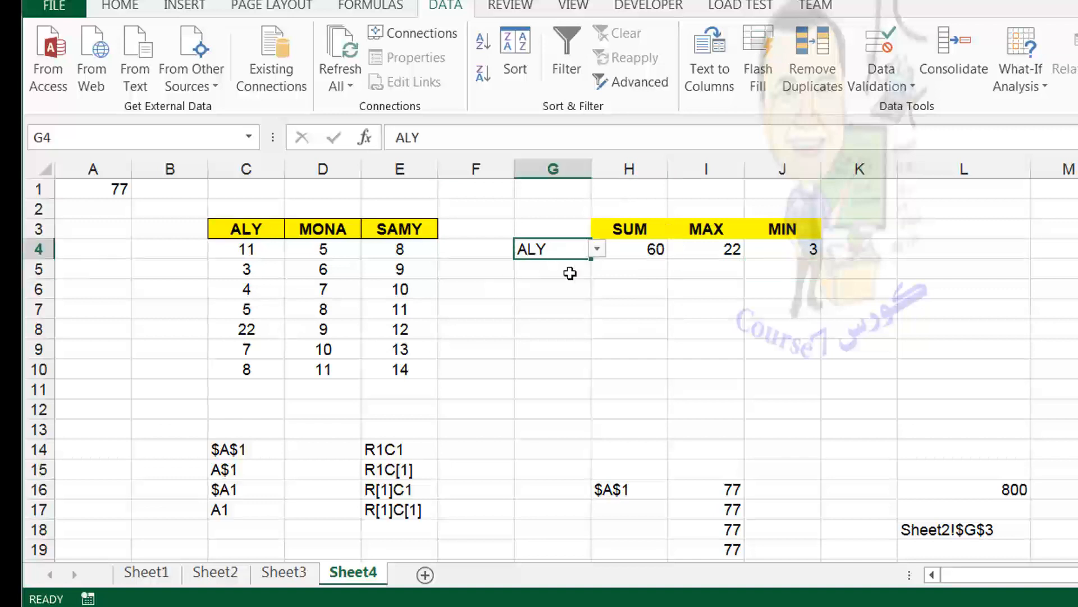
click(596, 250)
click(568, 281)
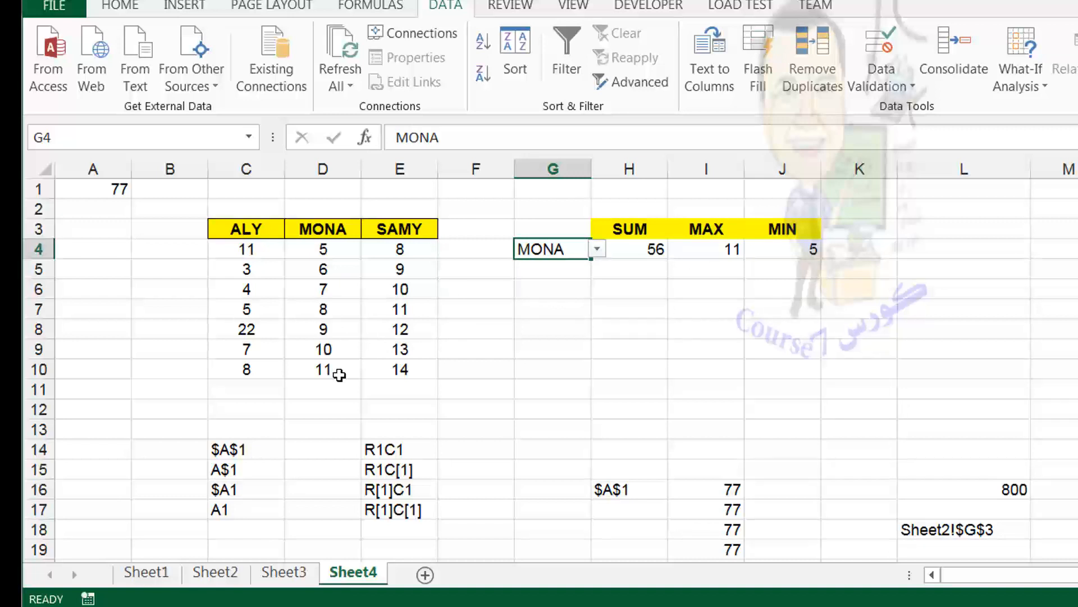
click(598, 251)
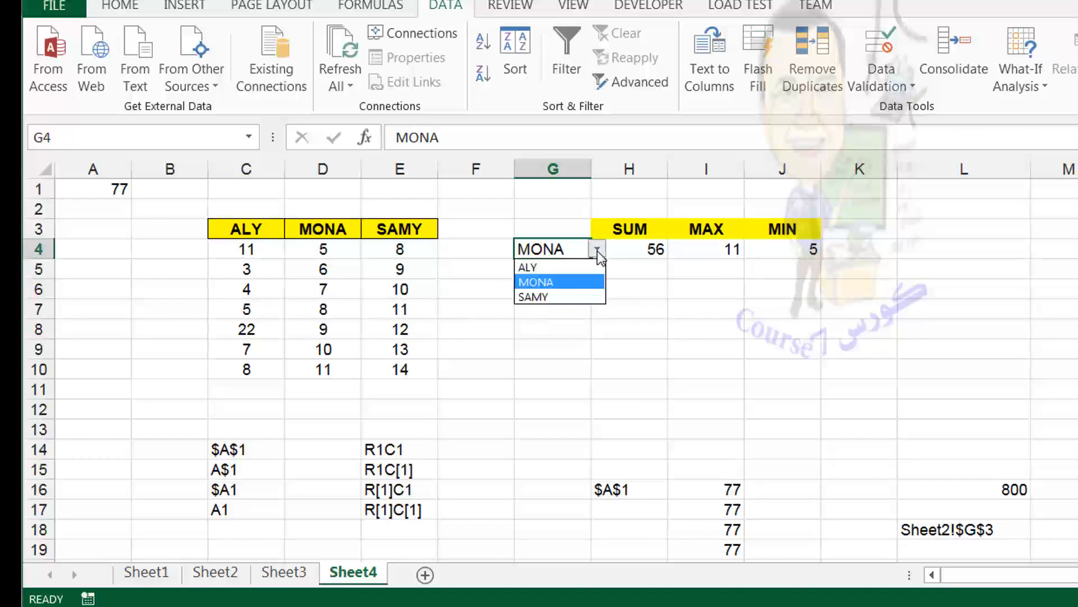
click(558, 292)
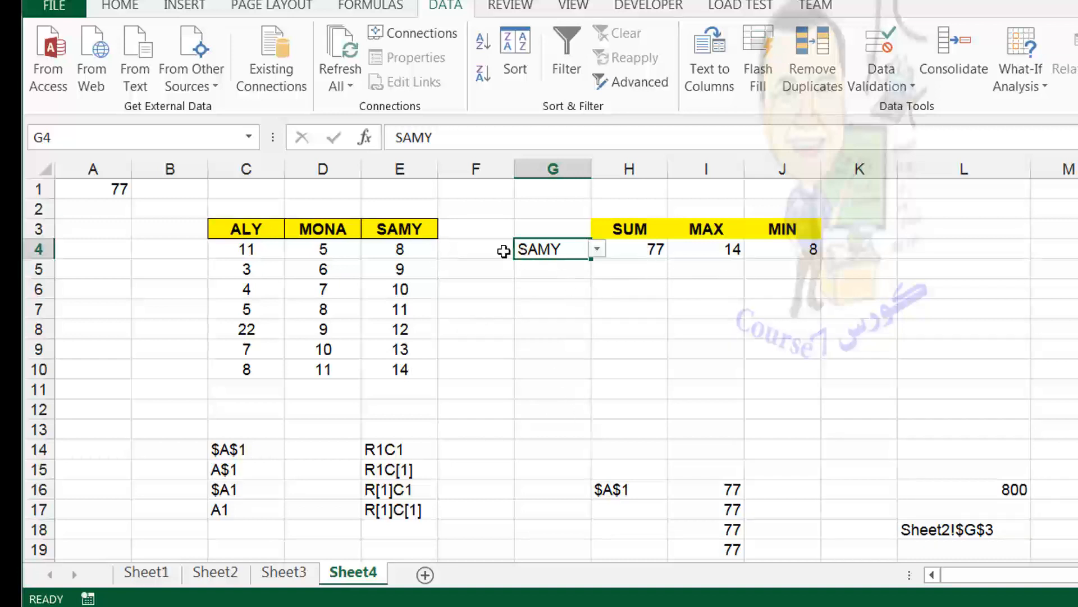
click(618, 246)
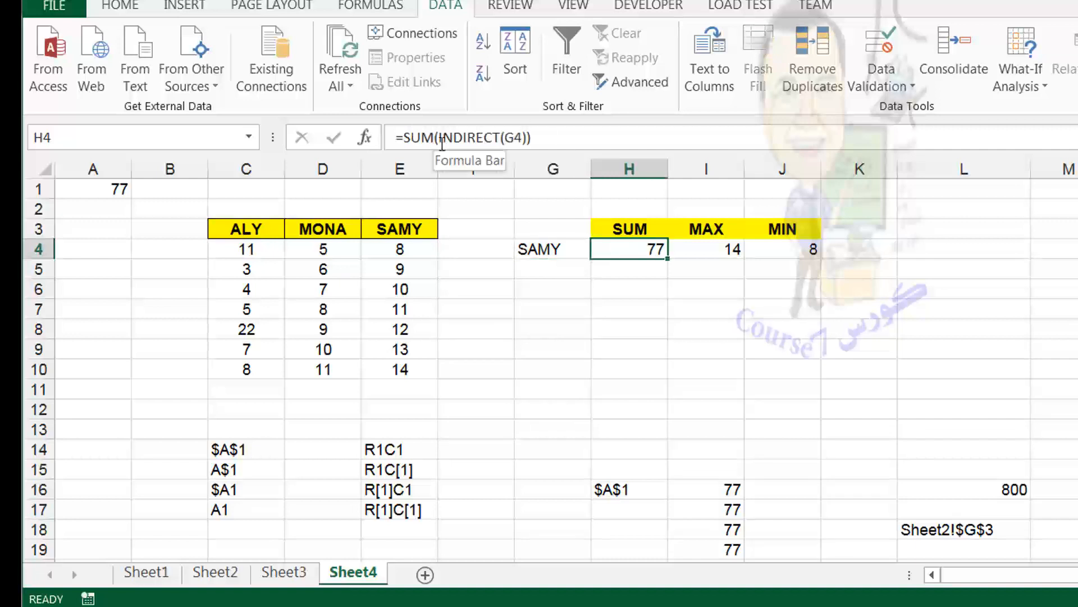
click(402, 254)
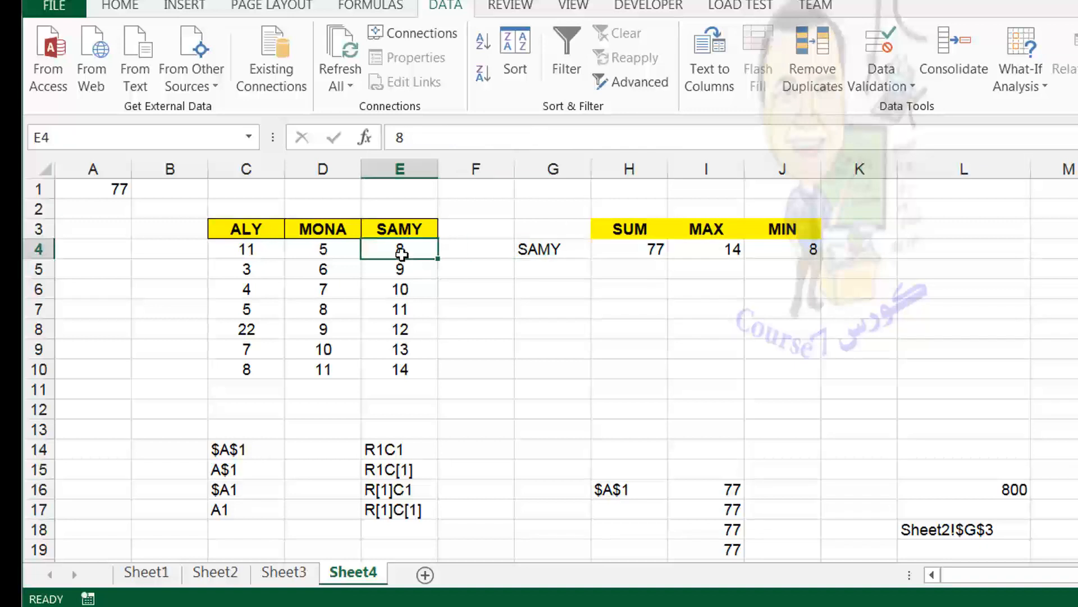
Open the function arguments of the ADDRESS formula in C14 for review.
click(390, 442)
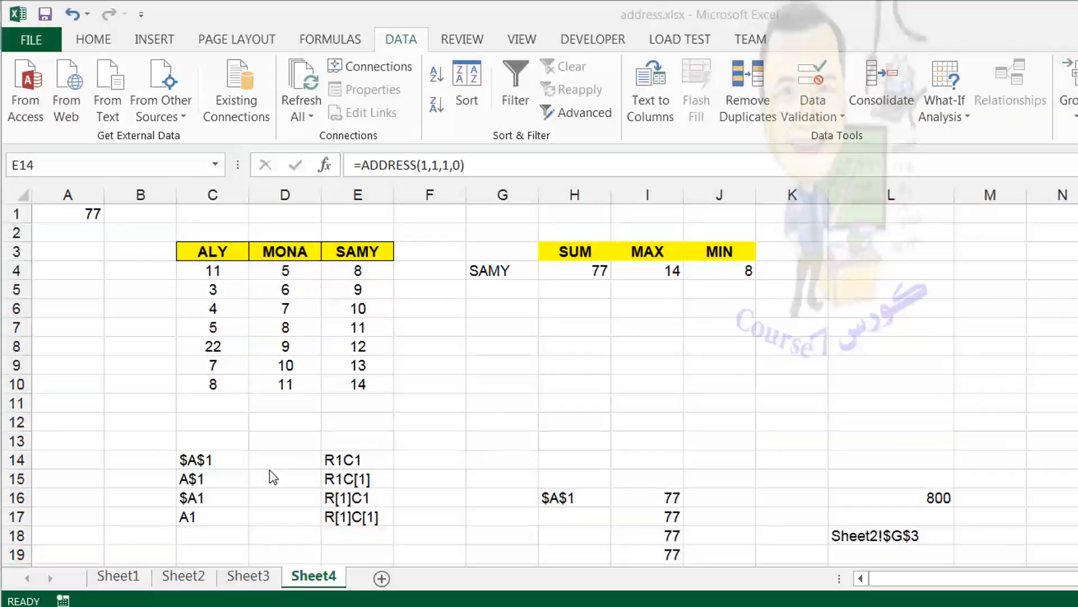
click(199, 456)
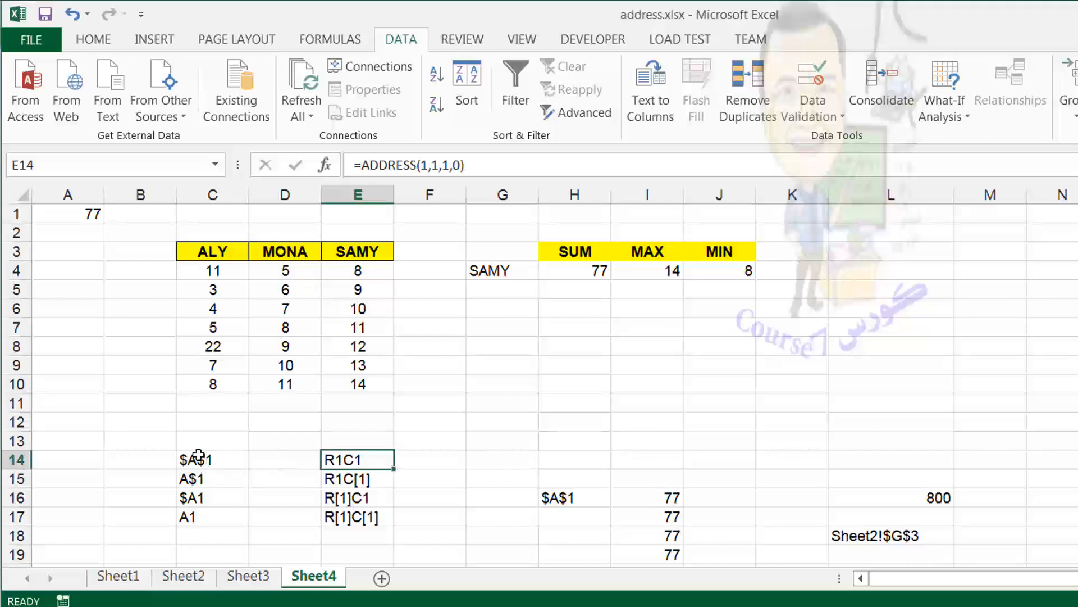
click(198, 456)
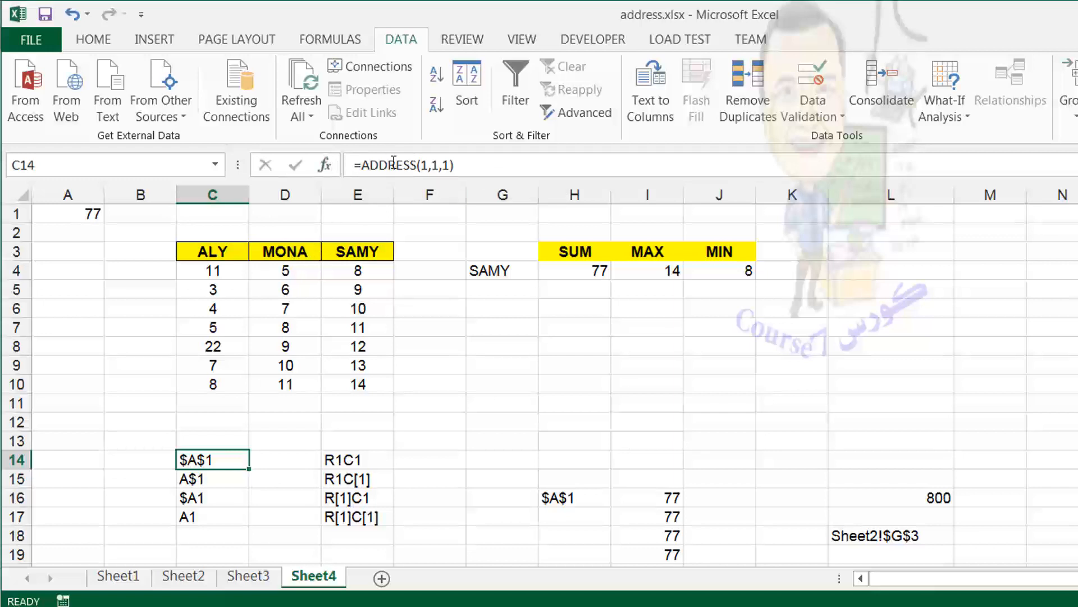
click(327, 166)
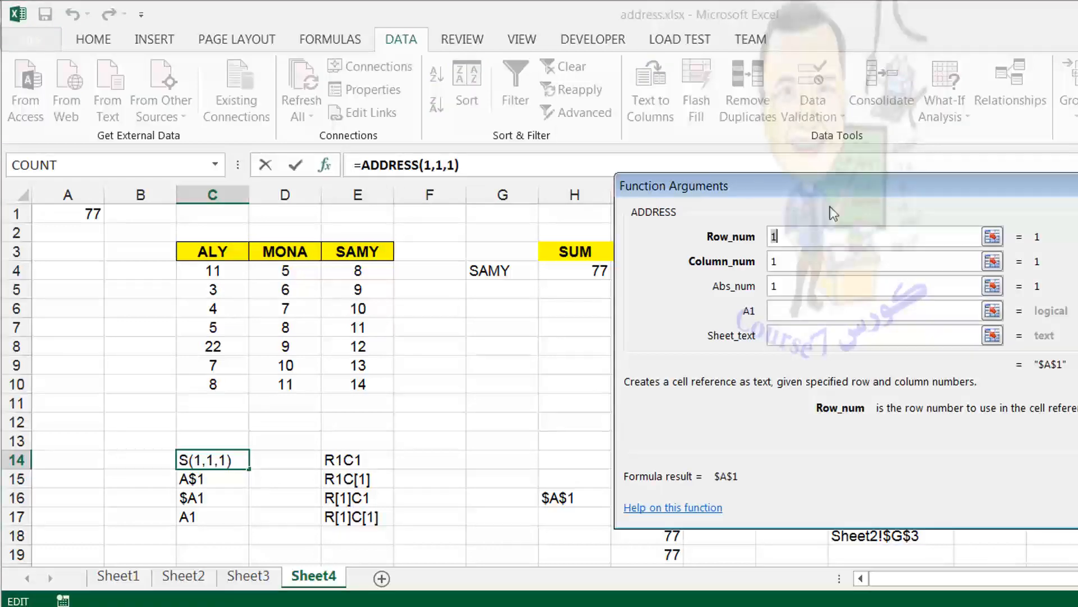
Move the ADDRESS function arguments window clear of the data and review the Column_num, Abs_num and A1 argument descriptions for C14.
drag(839, 194, 759, 182)
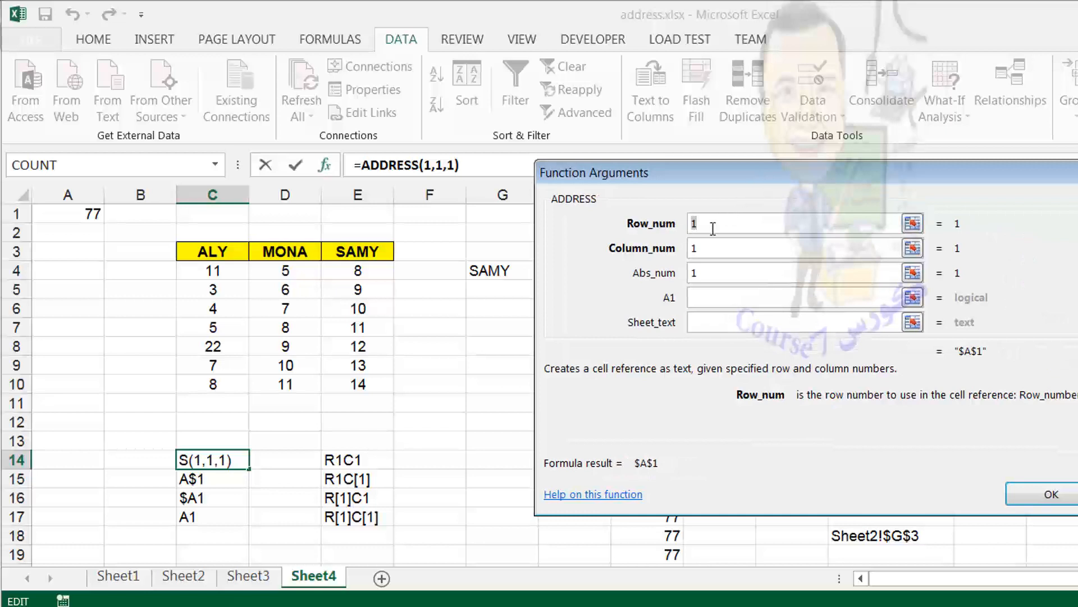
drag(771, 176, 658, 190)
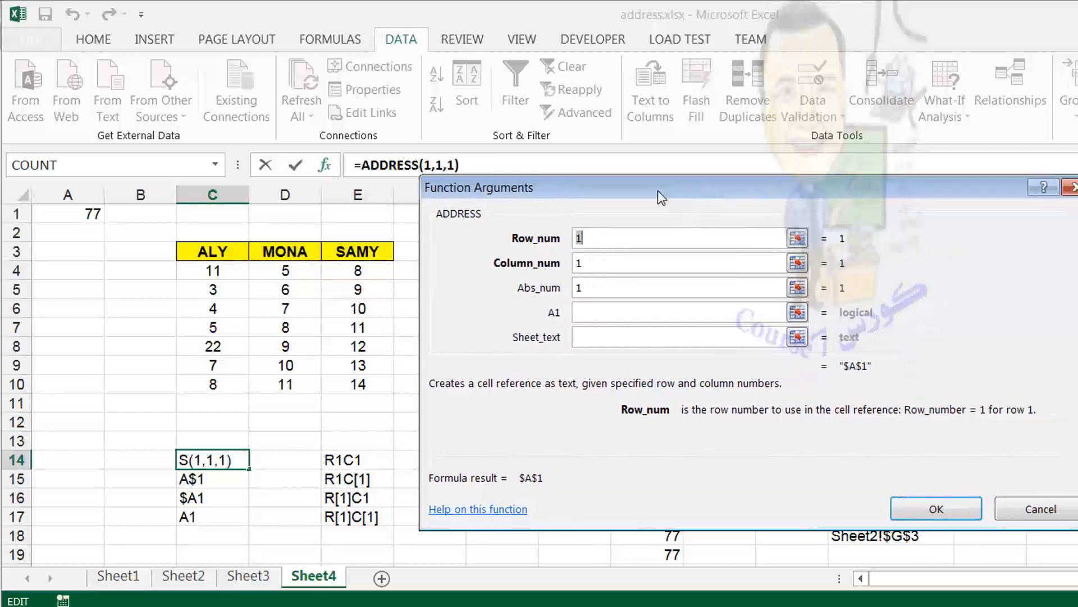
click(616, 266)
click(610, 290)
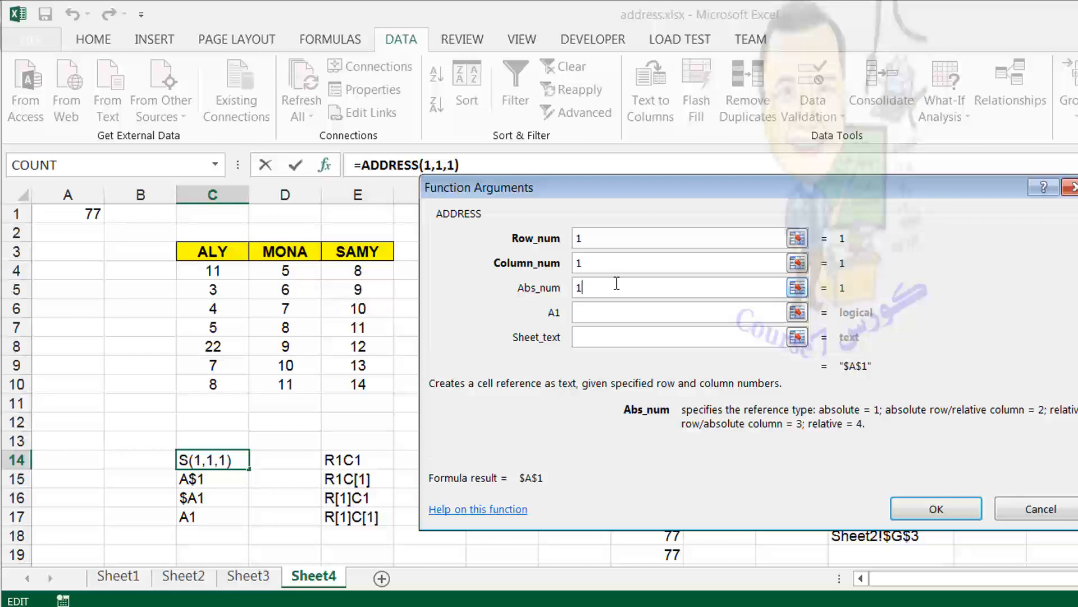
click(596, 309)
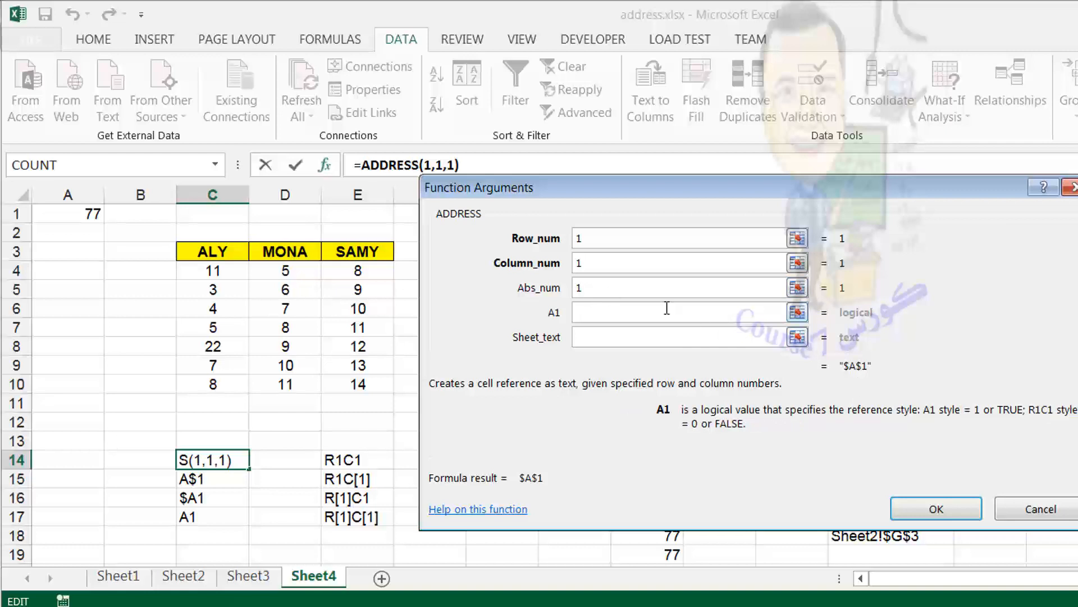
Try Abs_num values 2, 3 and 4 in C14's ADDRESS formula to preview each reference type, and discard the changes.
click(590, 288)
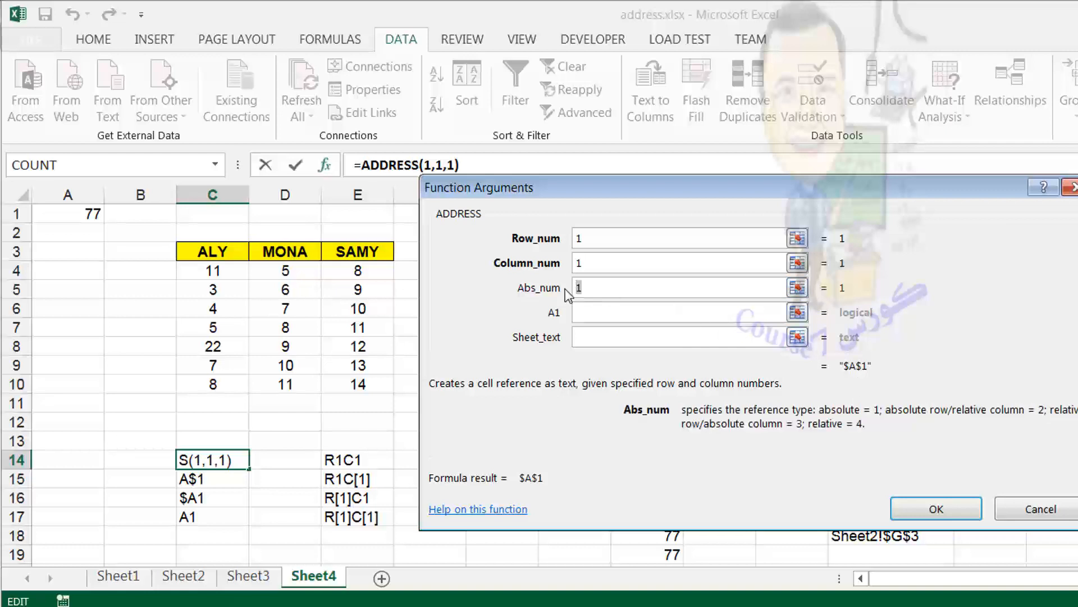
text(2)
drag(605, 287, 553, 284)
text(3)
text(4)
click(1050, 508)
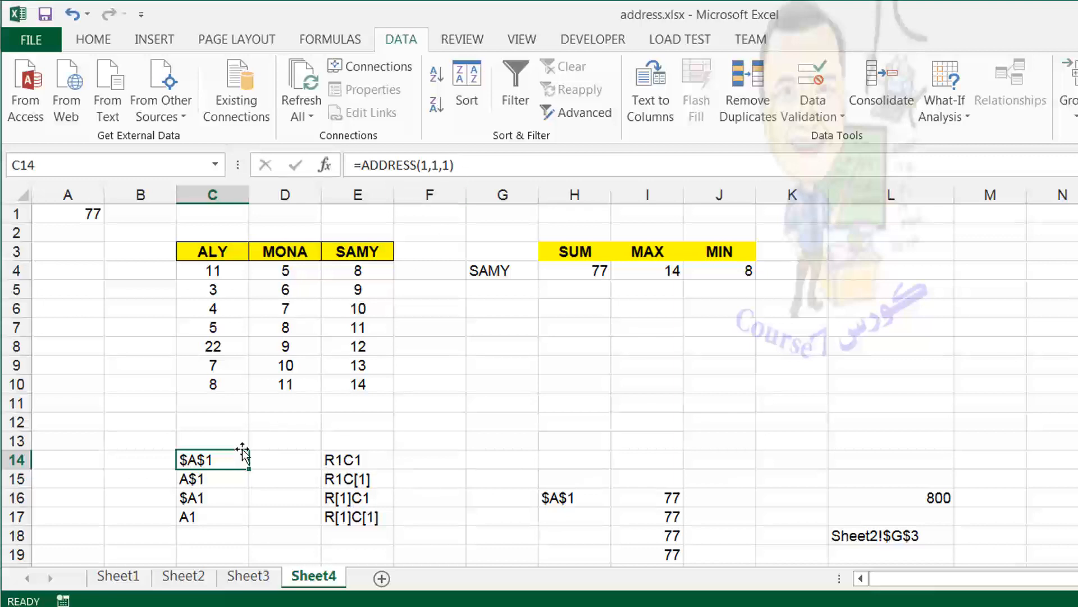
Inspect the ADDRESS formulas in C15, C16 and C17, and compare C14's formula with the one in E14.
click(208, 478)
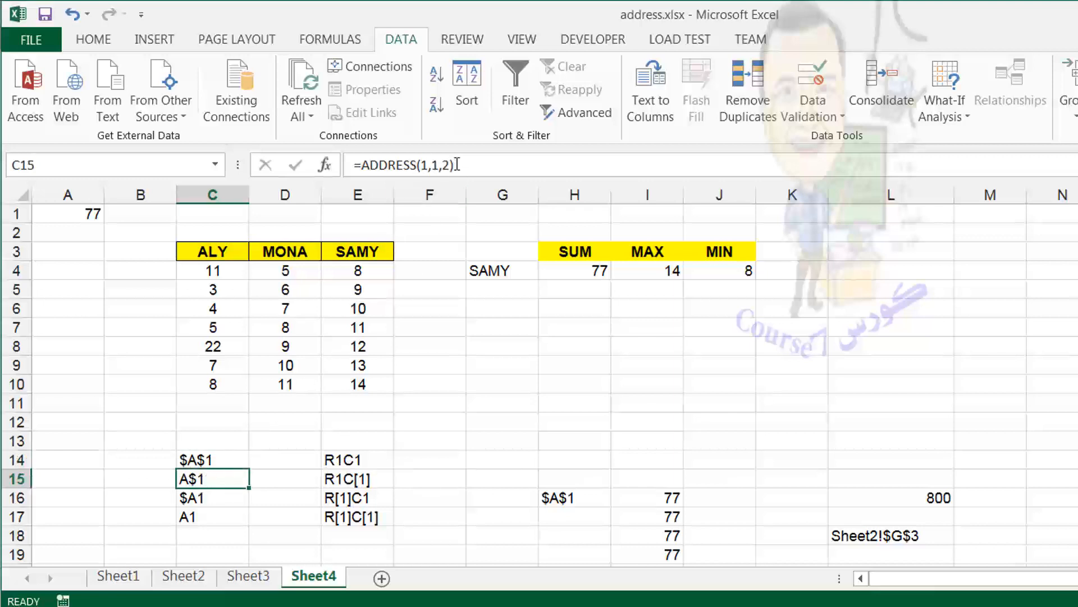
click(216, 496)
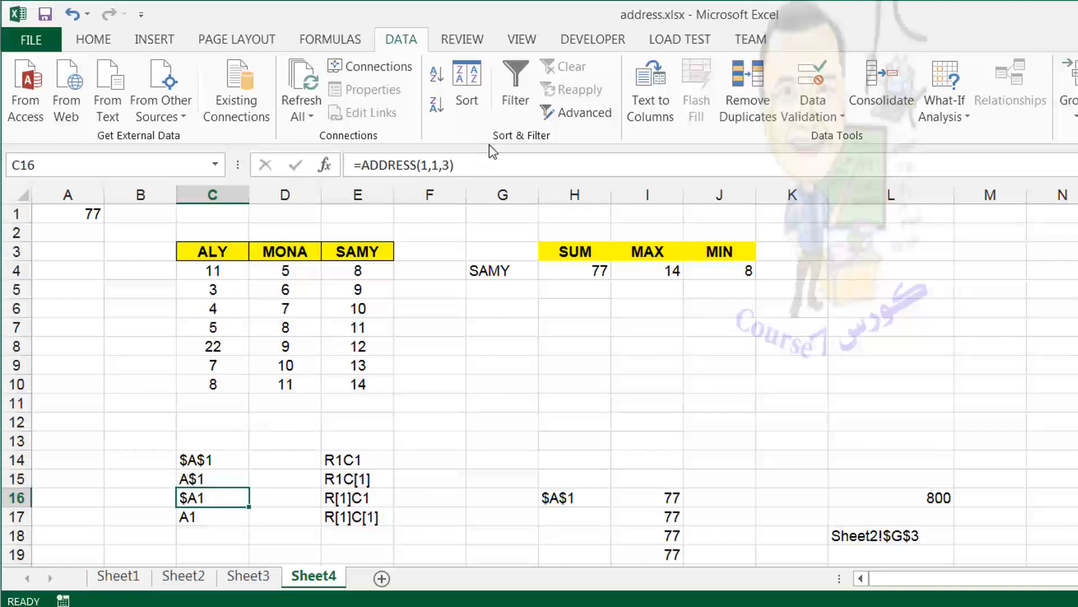
click(200, 518)
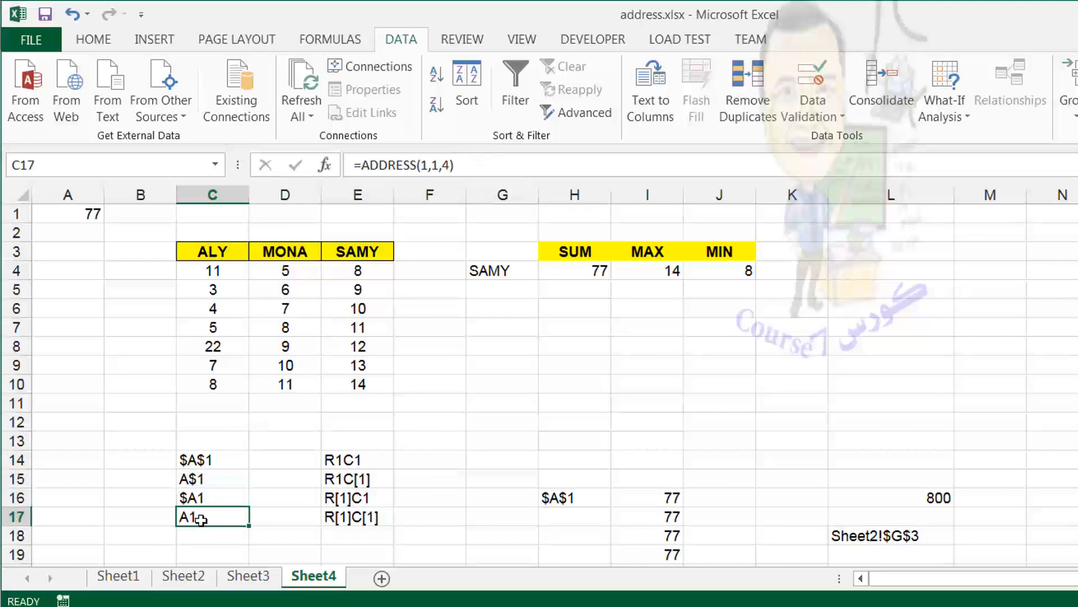
click(365, 459)
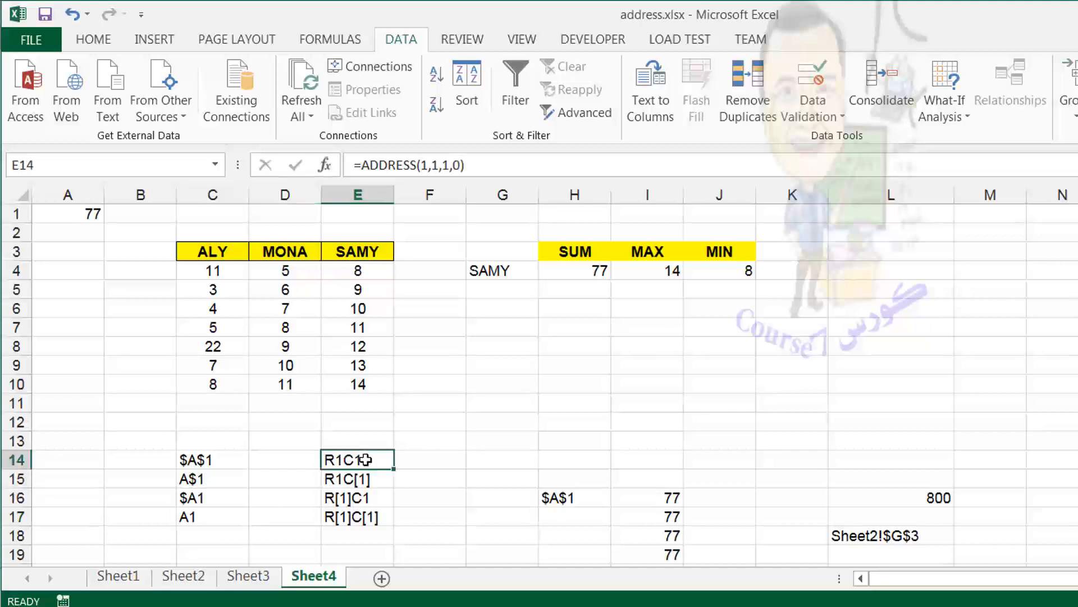
click(202, 458)
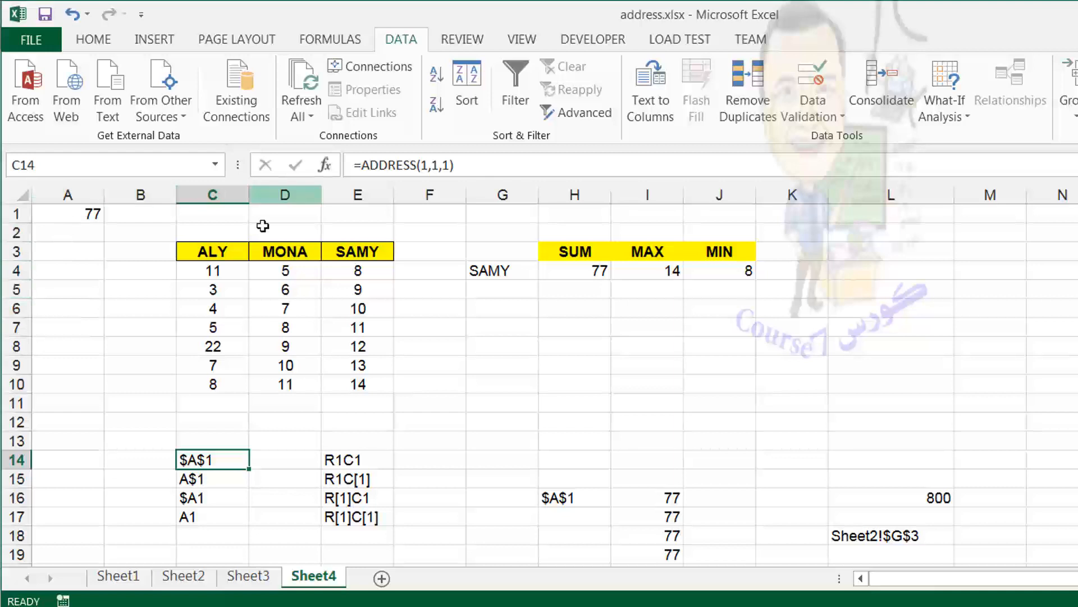
click(354, 460)
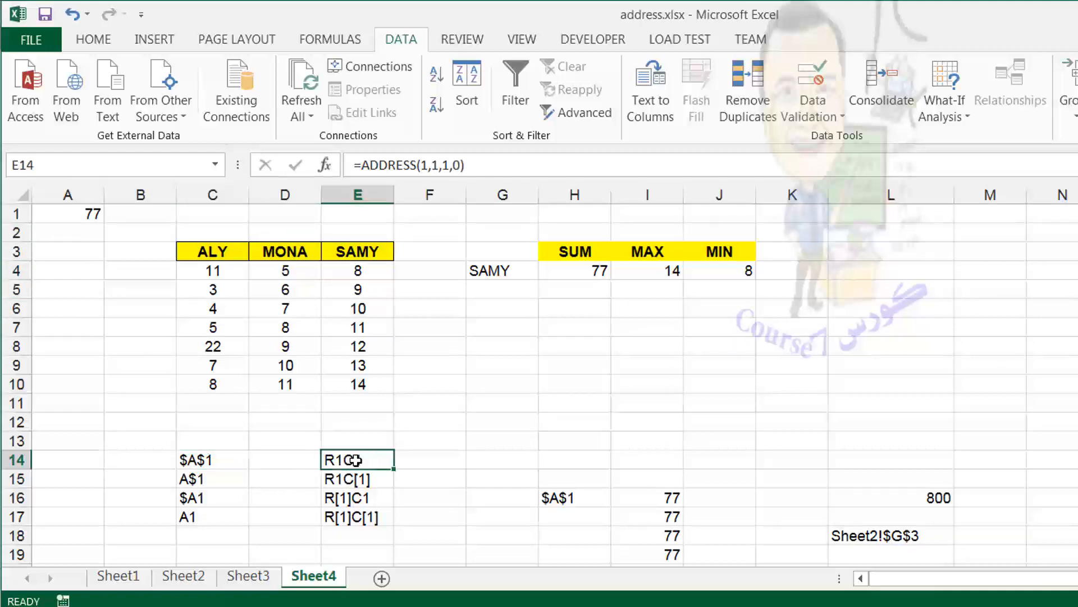
Try 1 as the A1 argument of E14's ADDRESS formula, restore it to 0, check Sheet_text, and accept the arguments.
click(330, 165)
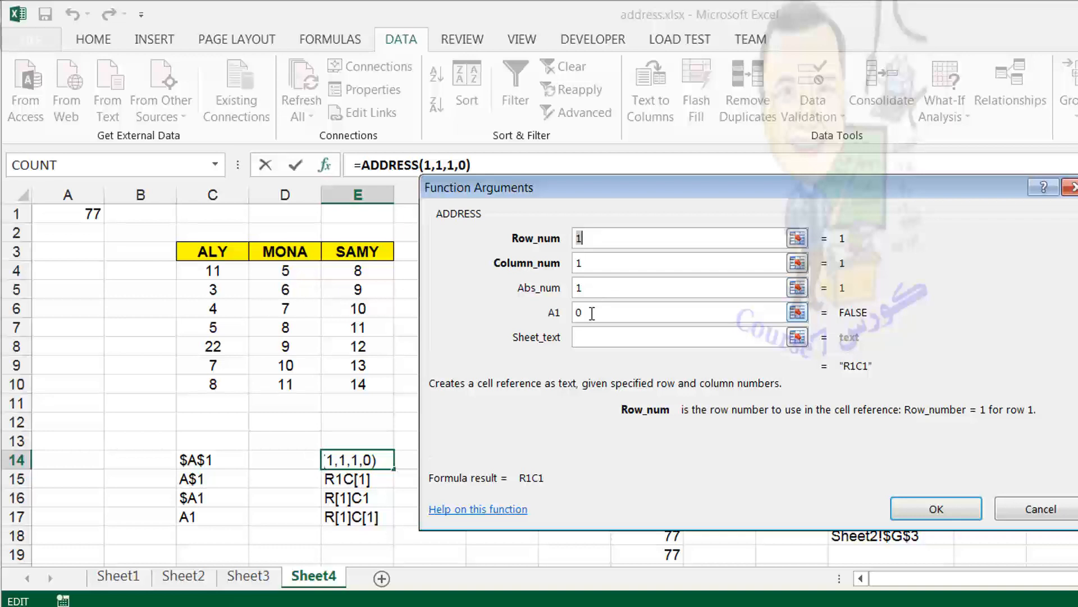
drag(591, 315, 562, 316)
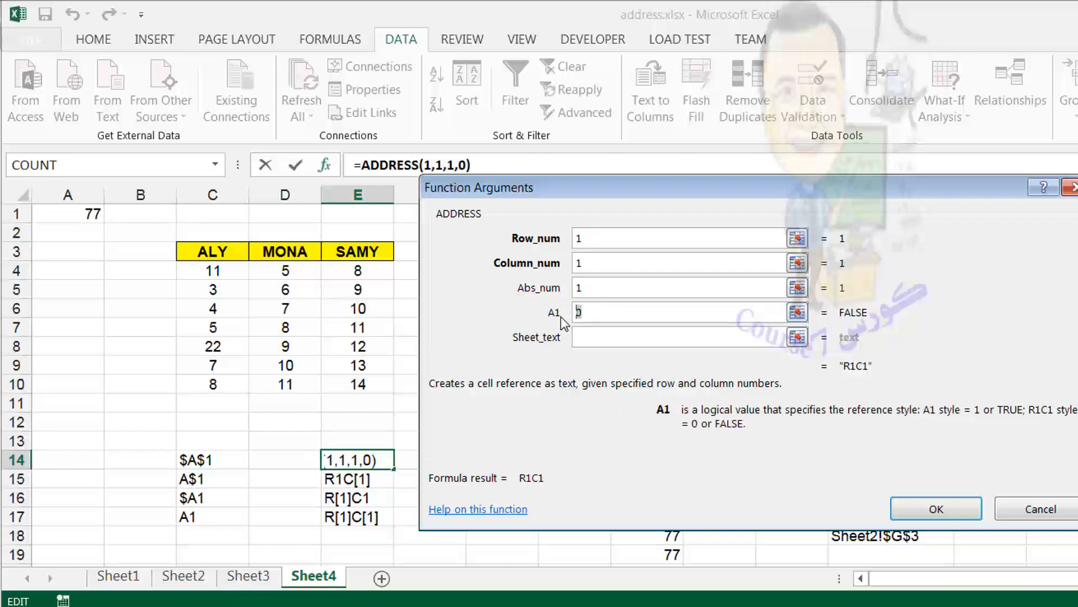
text(1)
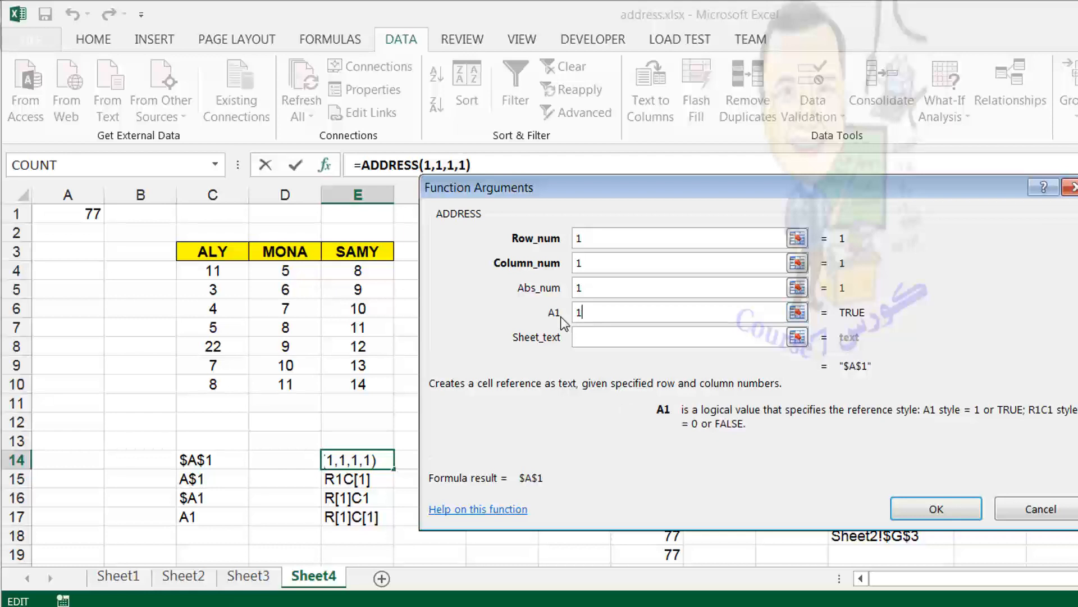
click(597, 334)
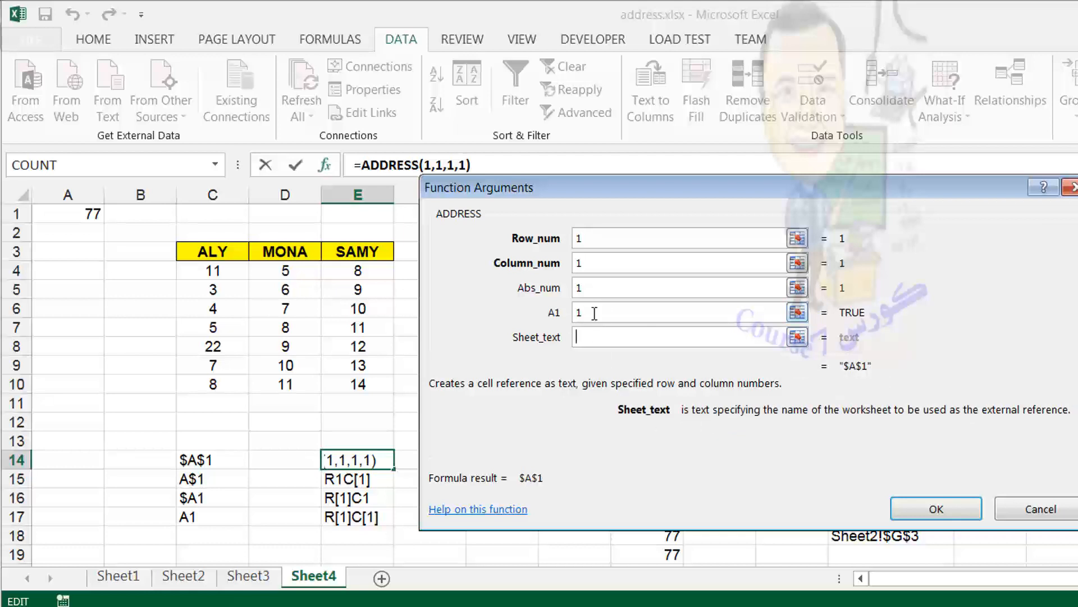
key(shift+Tab)
text(0)
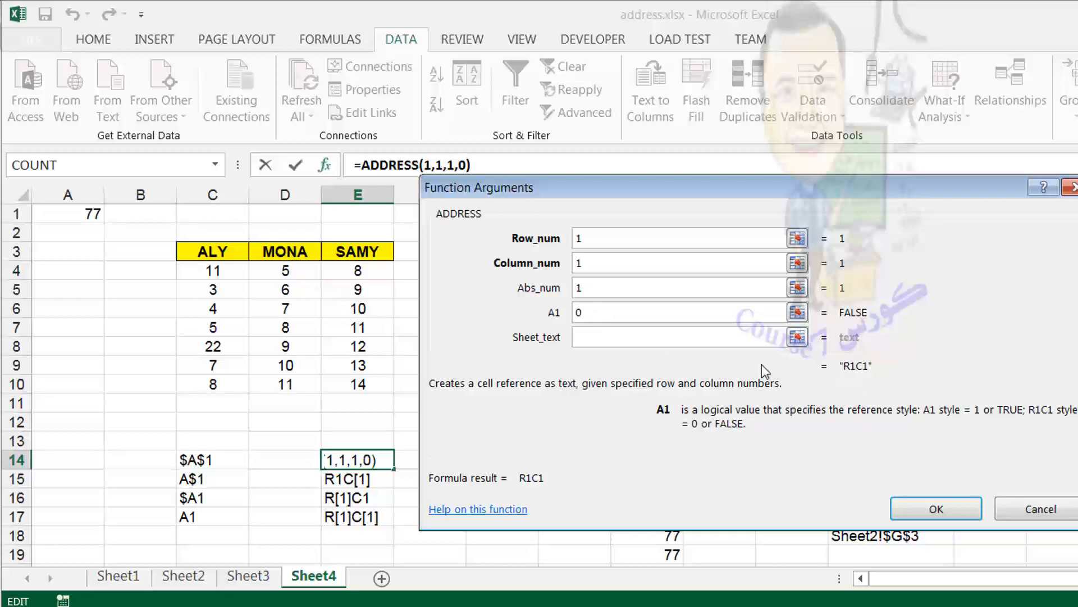
click(659, 341)
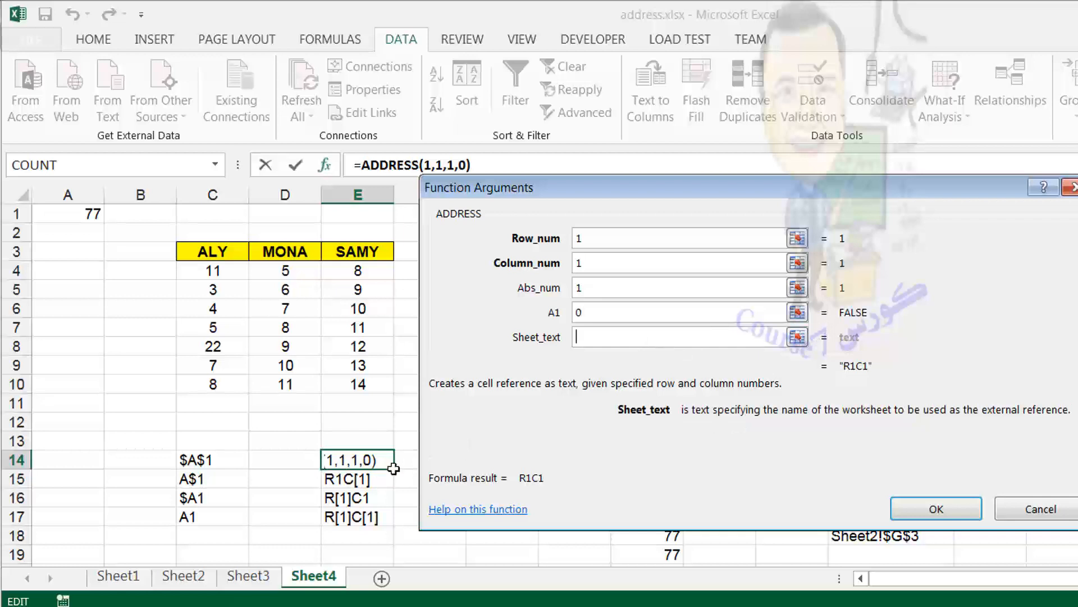
click(935, 509)
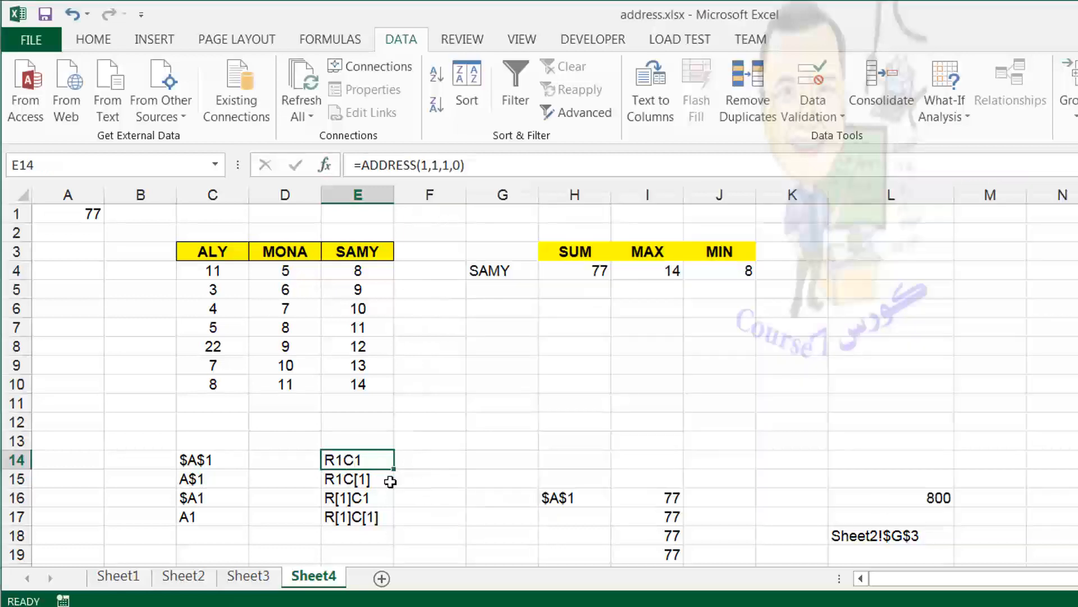
Examine the R1C1-style ADDRESS formulas in E14, E15 and E16, comparing their reference type arguments.
click(361, 483)
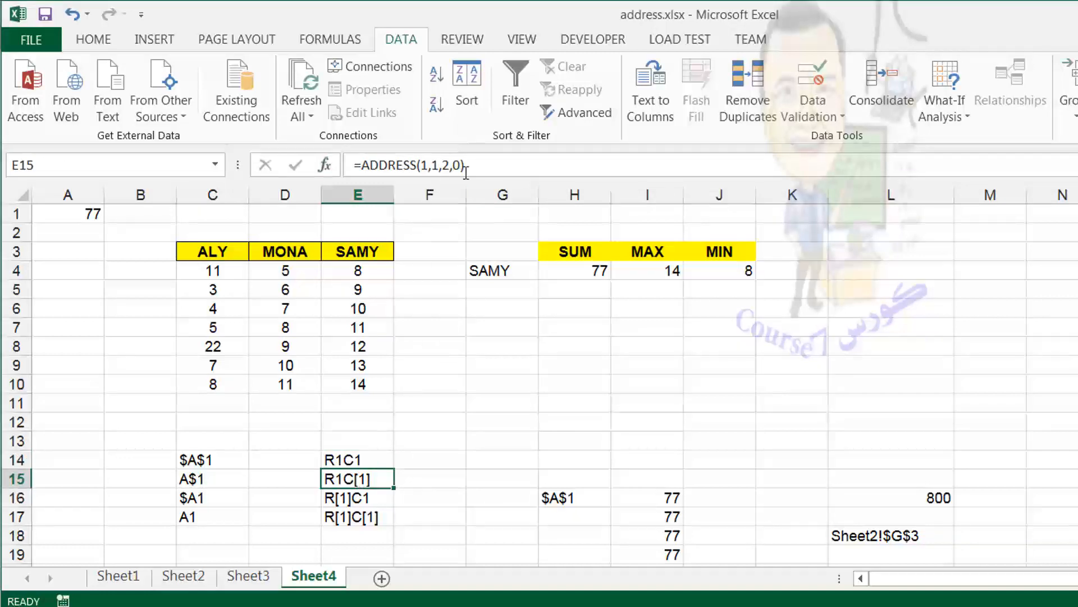
click(363, 494)
click(373, 460)
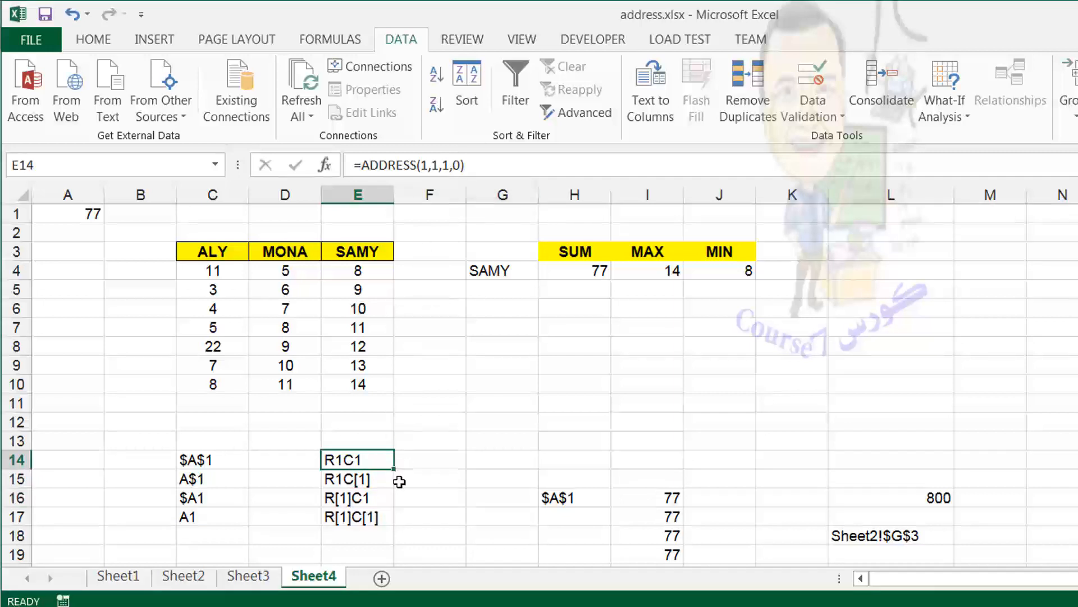
click(371, 478)
click(367, 500)
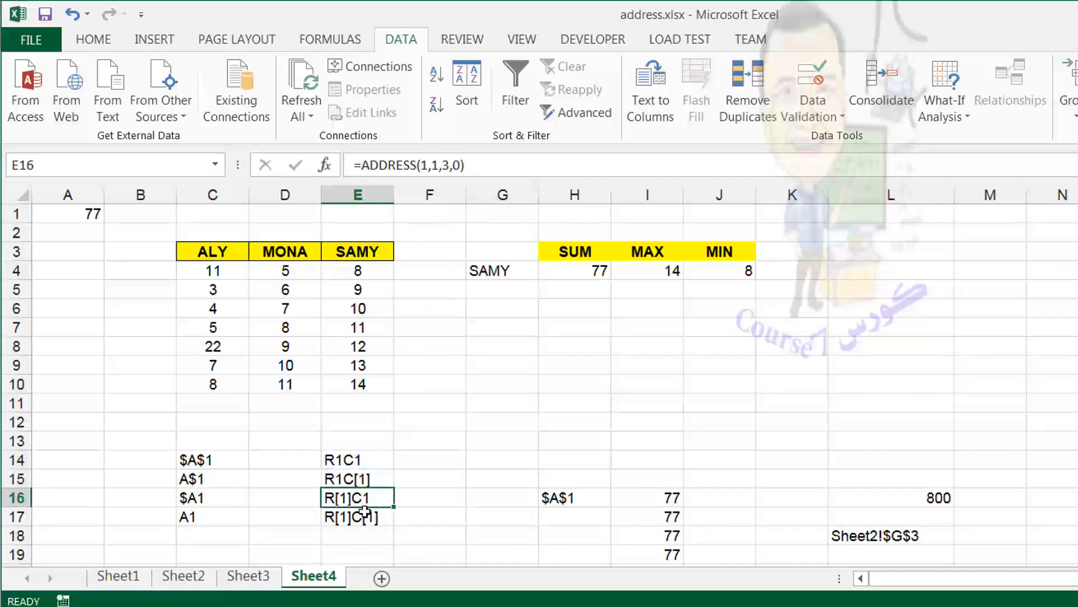
click(371, 478)
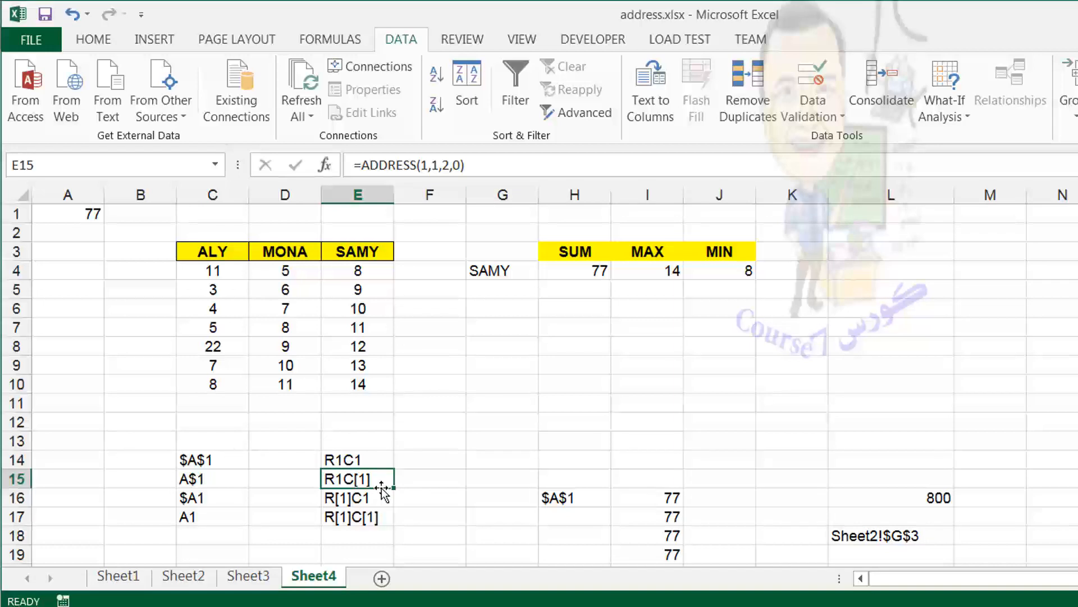
click(359, 459)
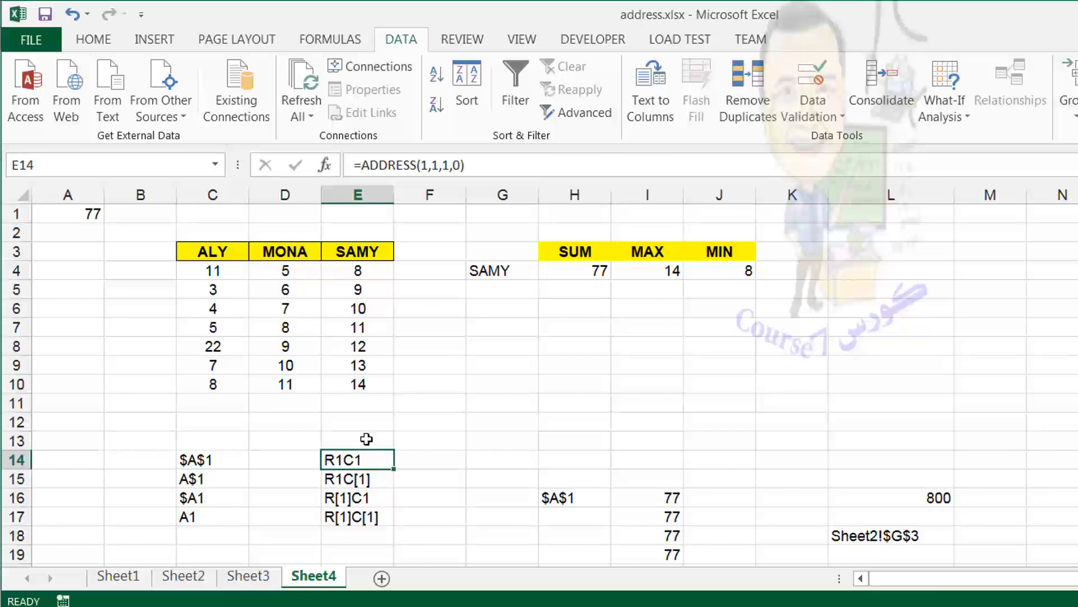
click(368, 483)
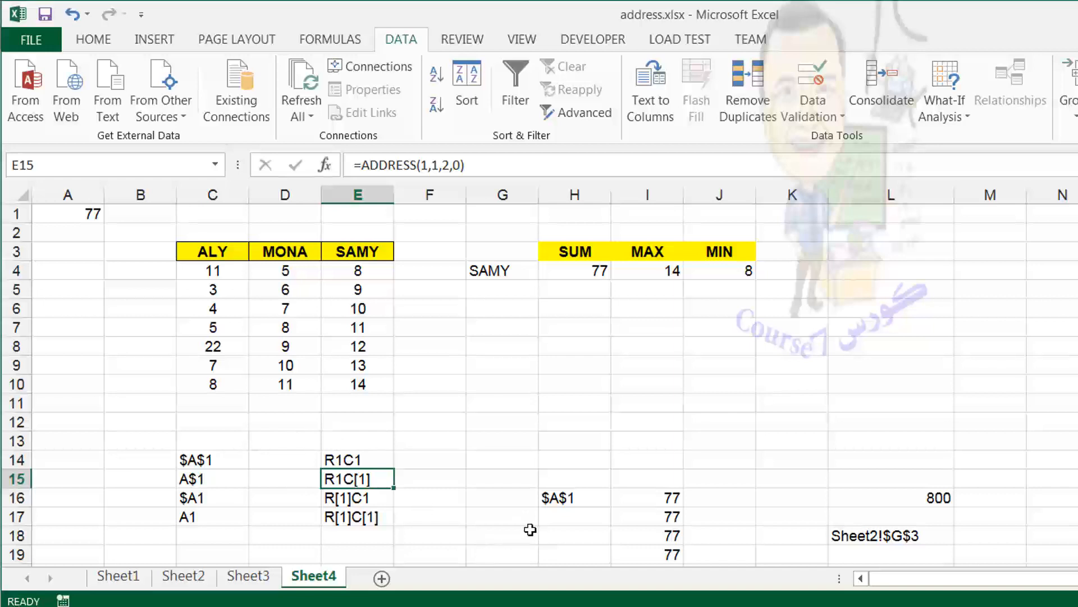
Inspect the ADDRESS formula in L18, check the cell it points to on Sheet2, and return to Sheet4.
click(872, 536)
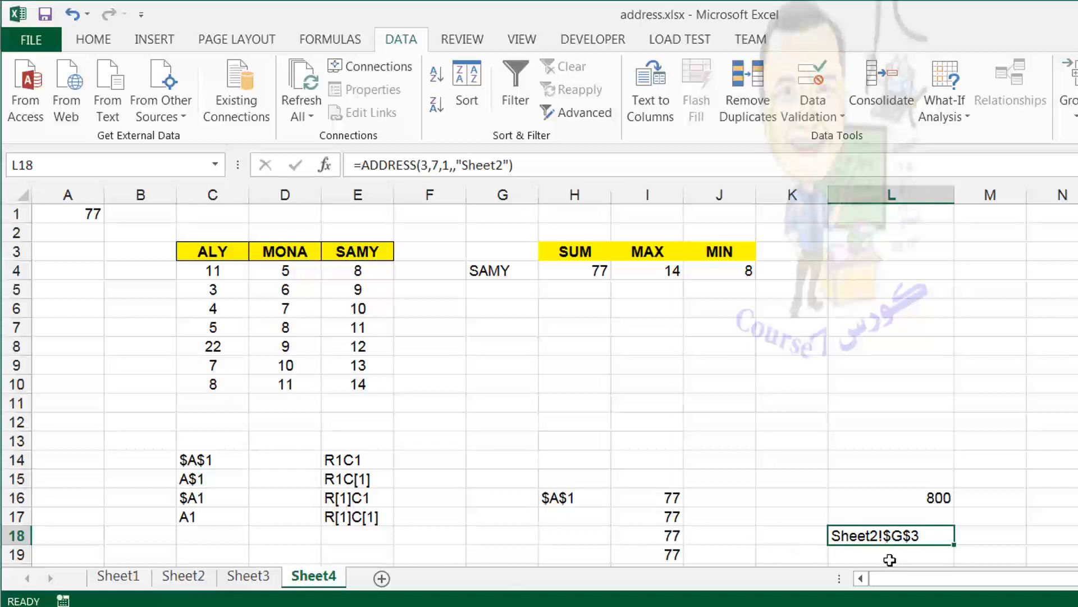
click(194, 582)
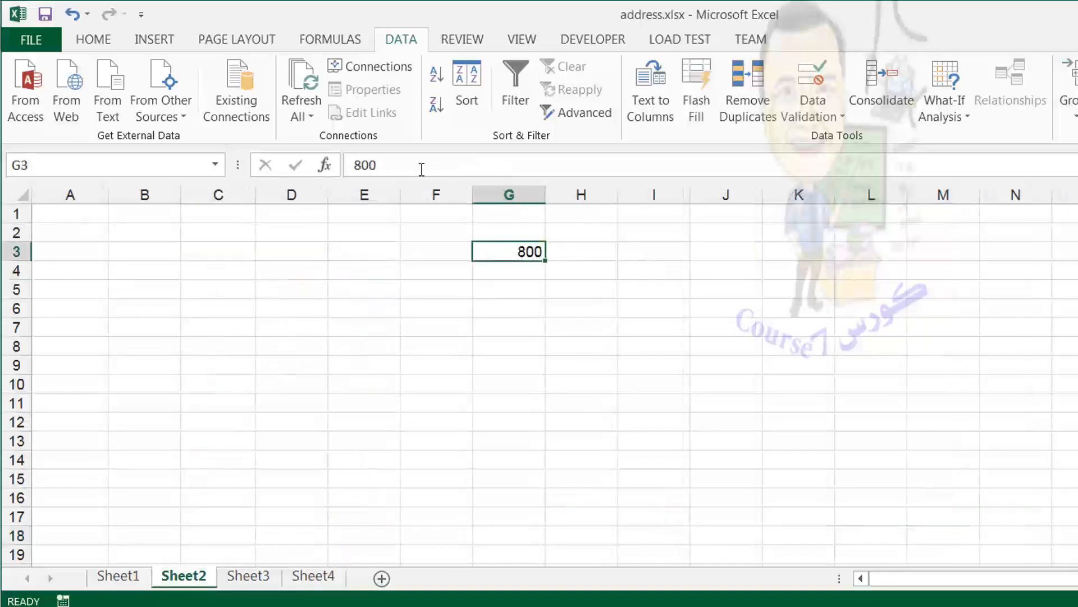
click(324, 579)
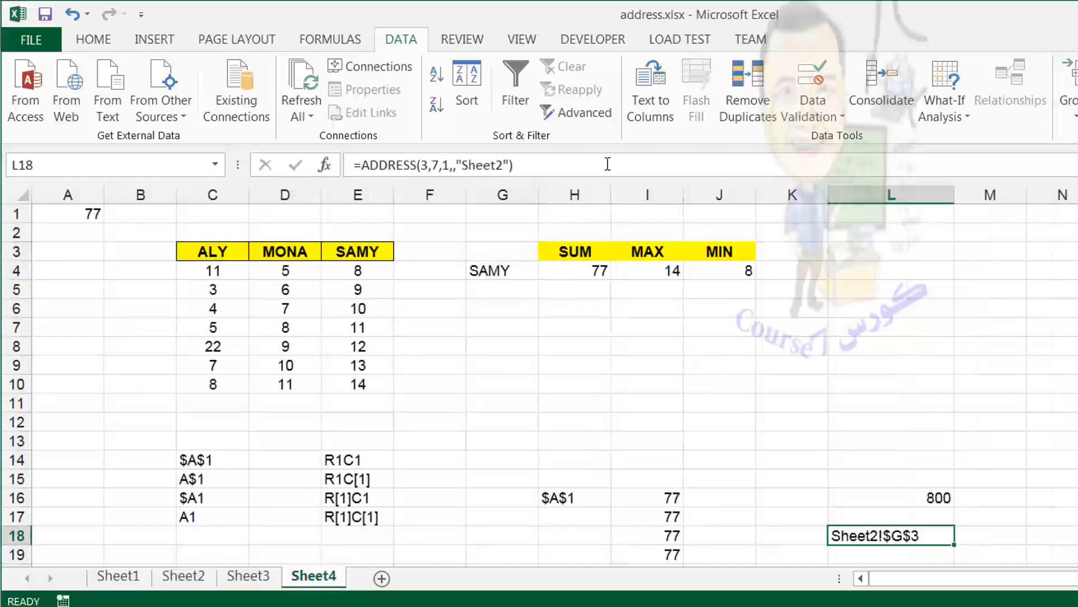
Set the A1 argument of L18's ADDRESS formula to 0, making it =ADDRESS(3,7,1,0,"Sheet2").
click(325, 166)
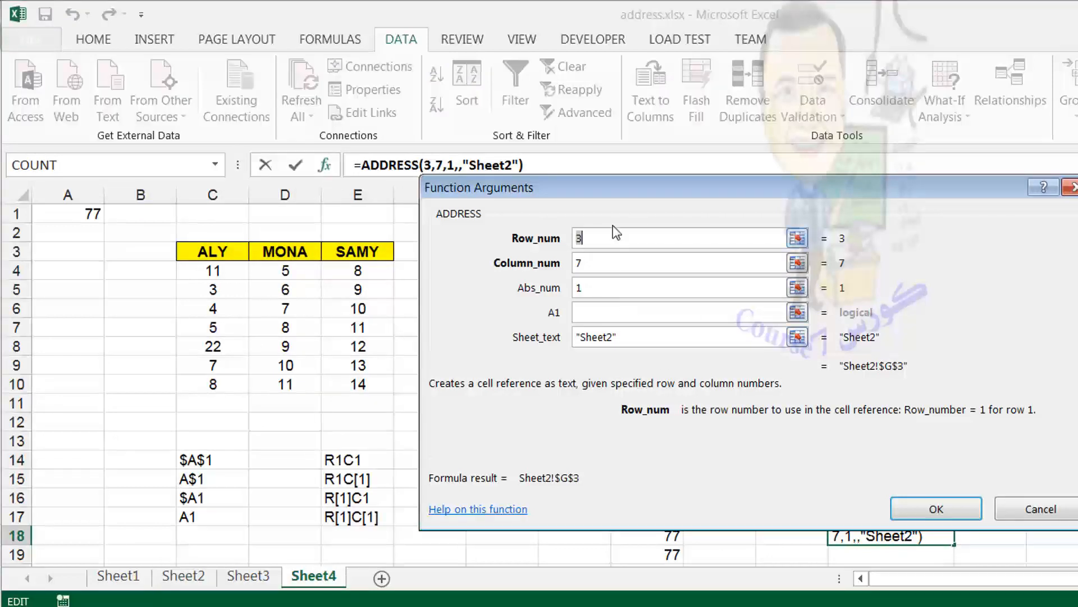
click(607, 313)
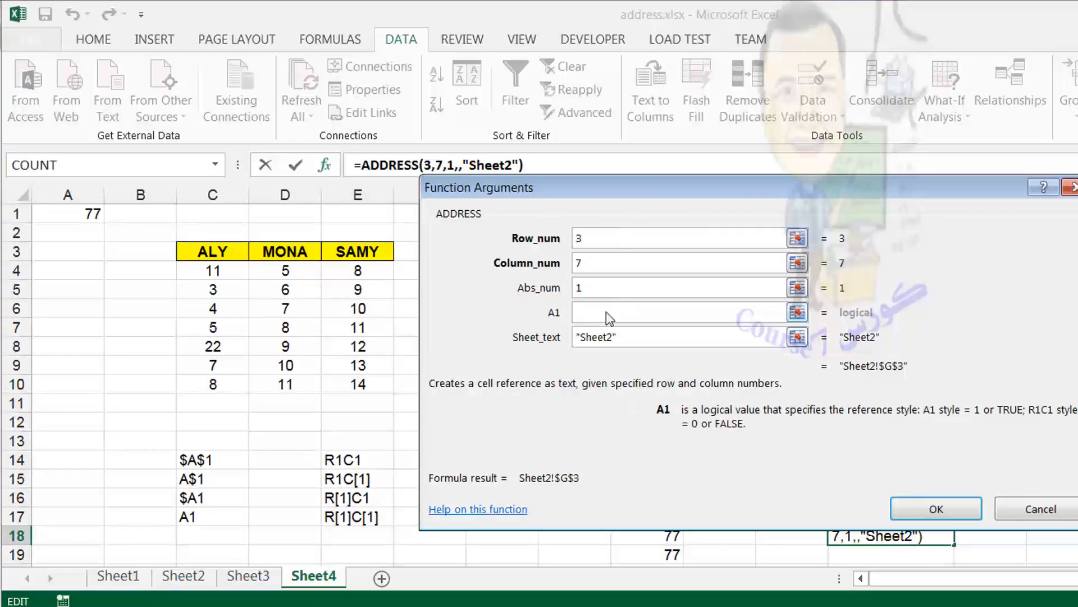
text(0)
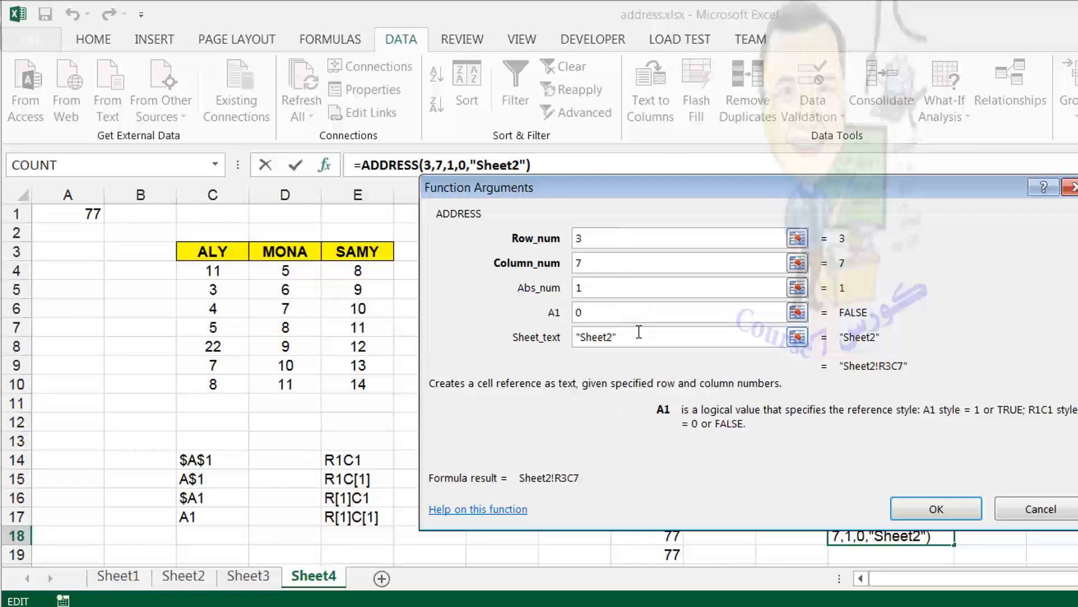
click(641, 341)
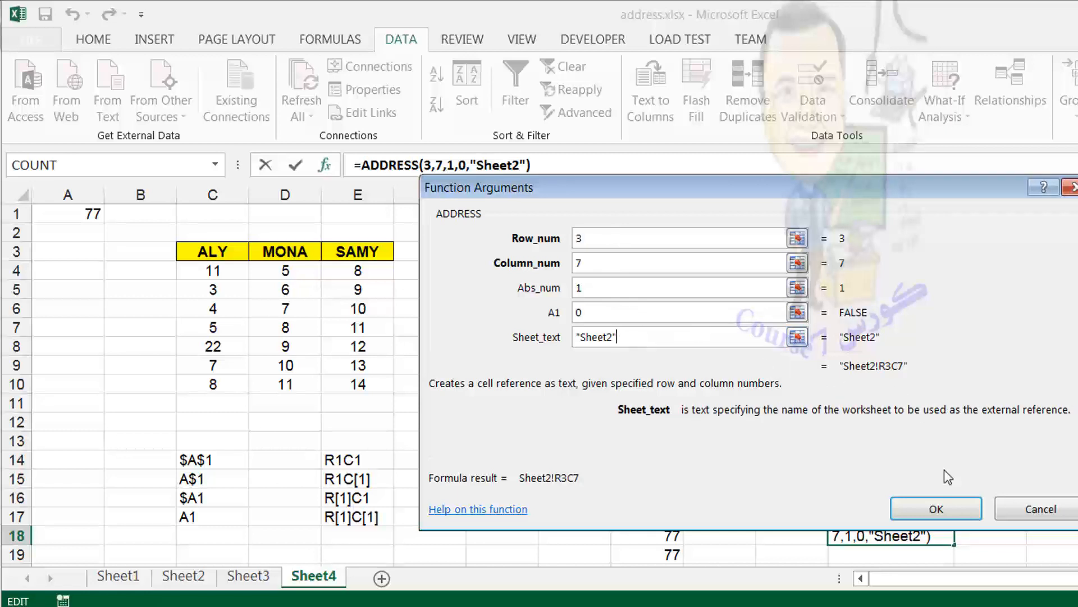
click(948, 509)
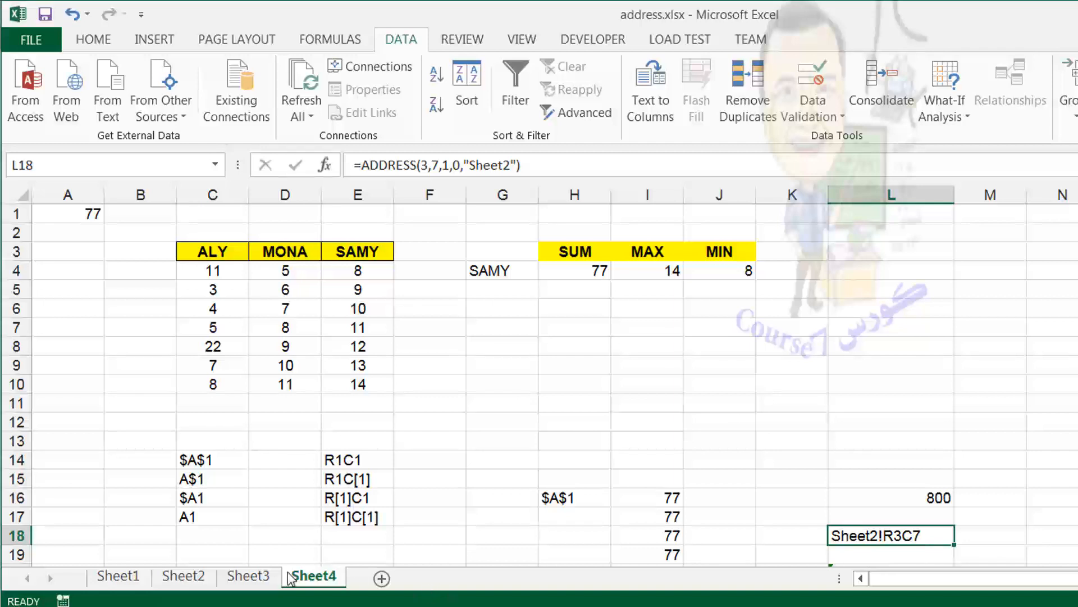
View Sheet3's summary tables, and check cell G3 on Sheet2.
click(257, 574)
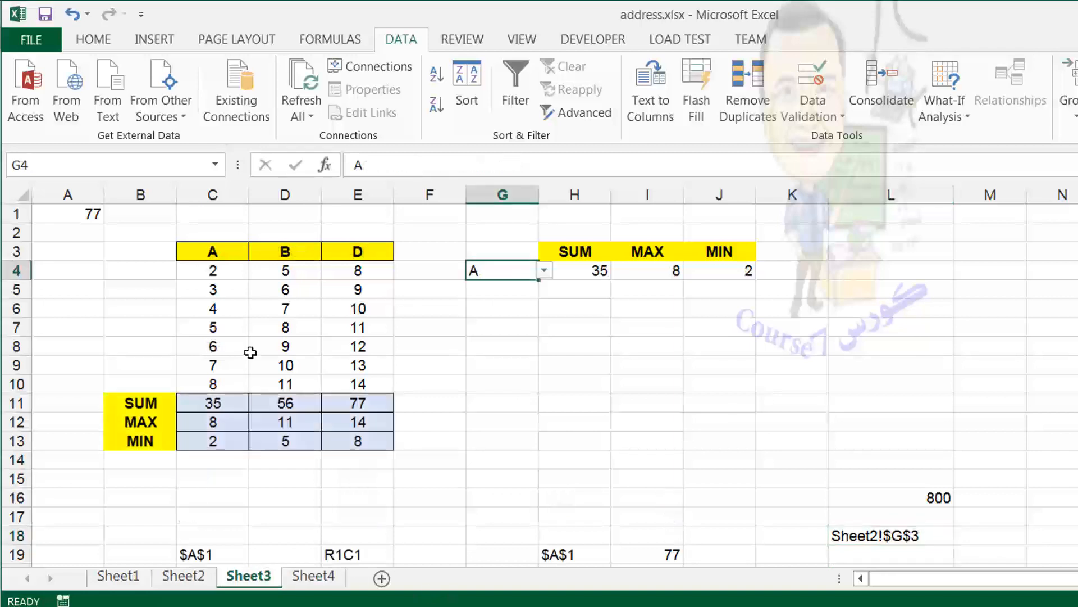
click(185, 576)
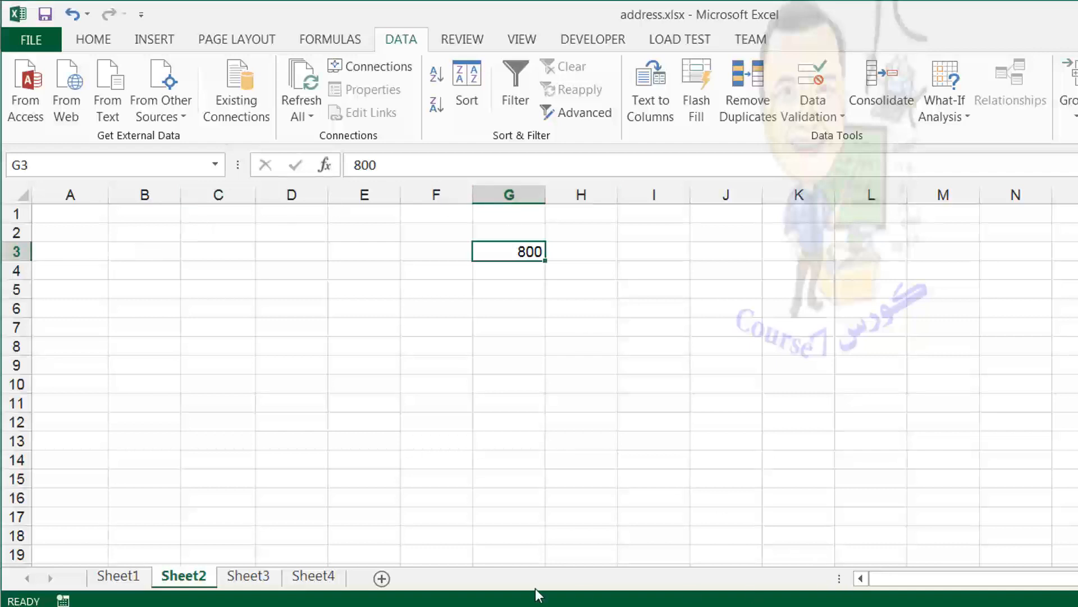
Compare the direct link formula in Sheet4's L16 with the ADDRESS formula in L18, checking the source cell on Sheet2.
click(329, 573)
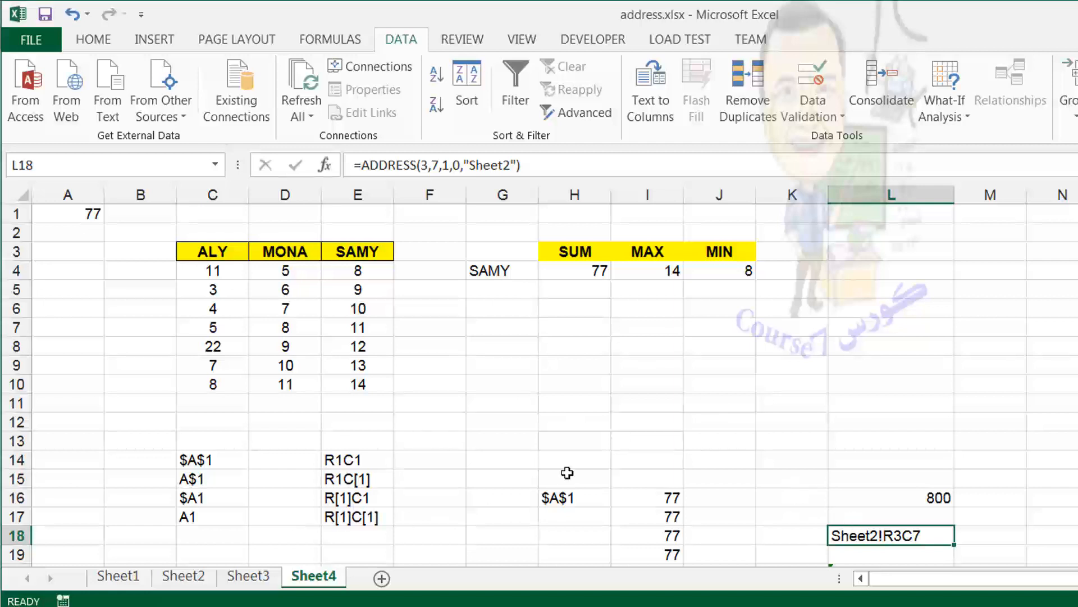
click(917, 496)
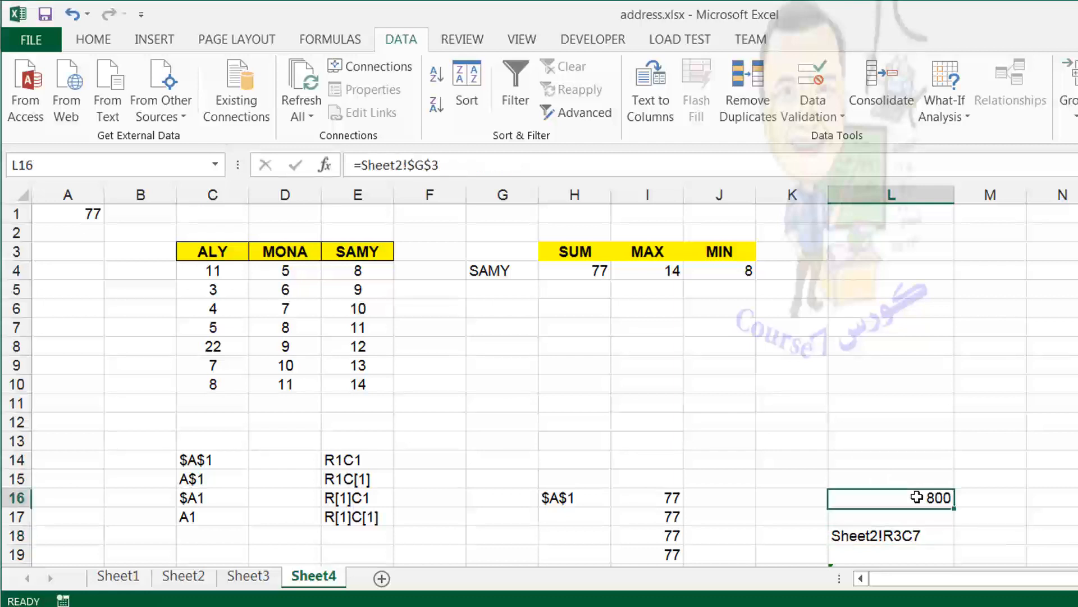
click(186, 576)
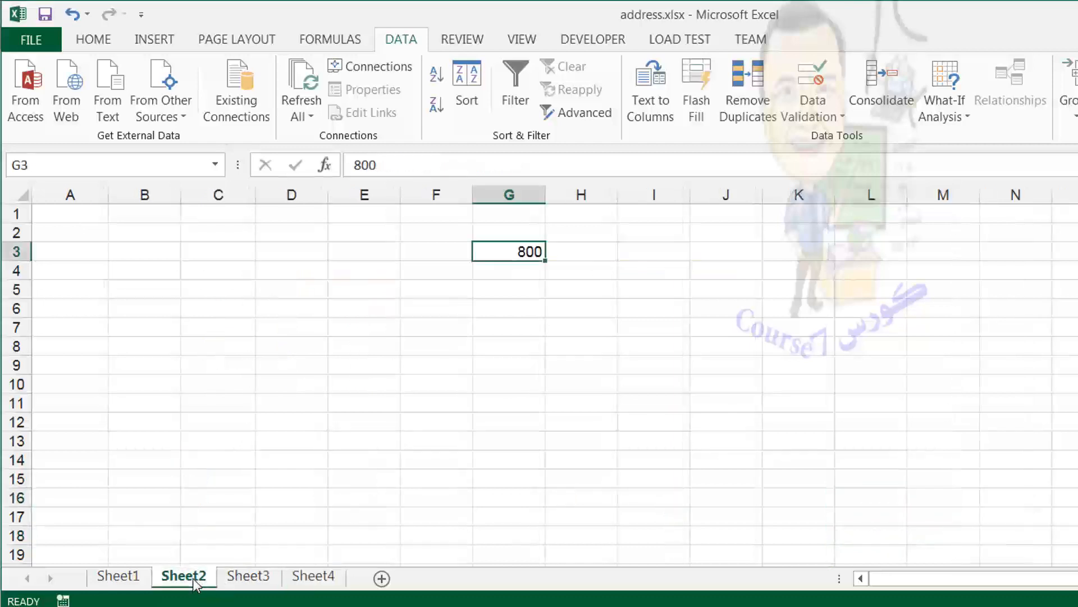
click(326, 580)
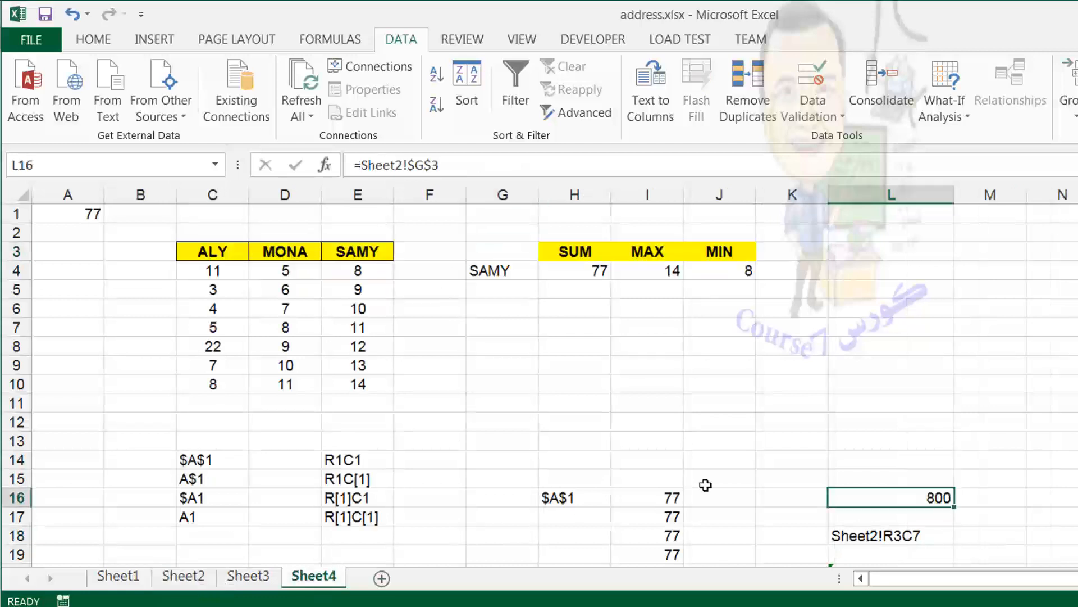
click(857, 538)
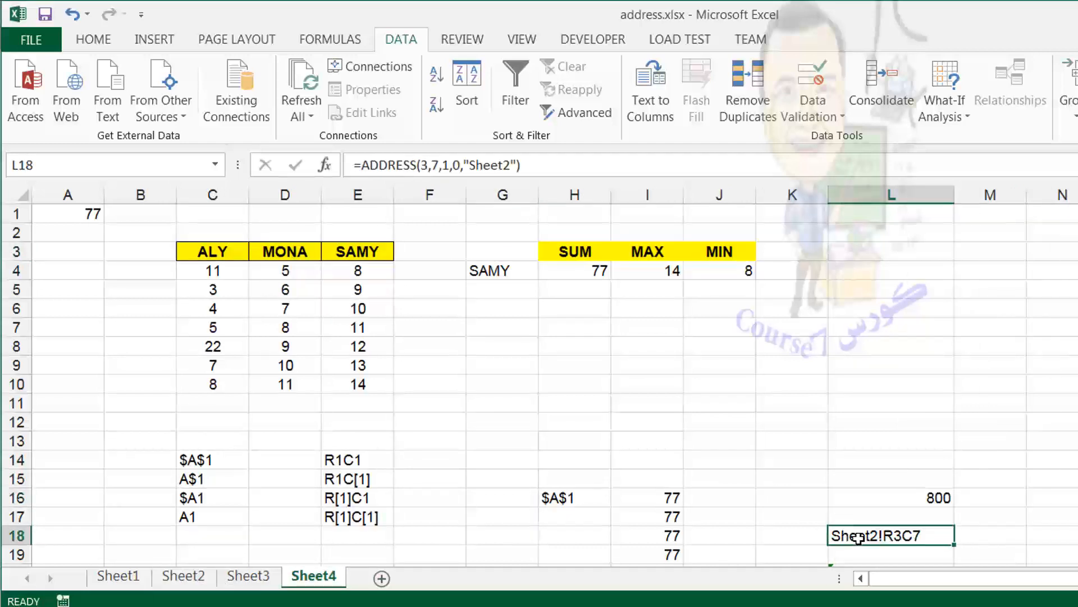
click(911, 493)
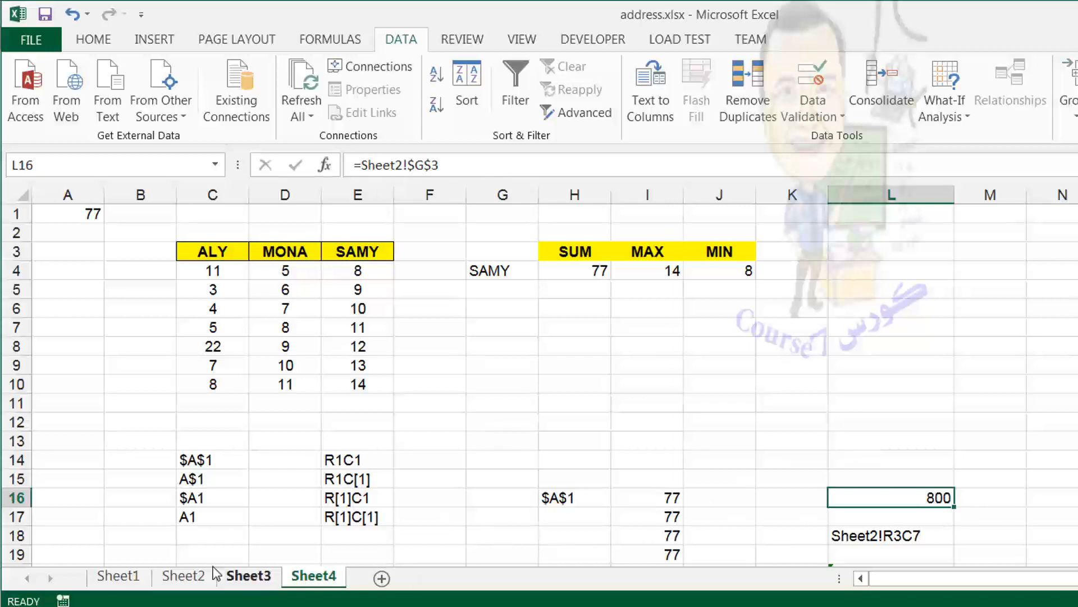
Copy cell G3 from Sheet2 and paste it as a link into J9 on Sheet4.
click(176, 576)
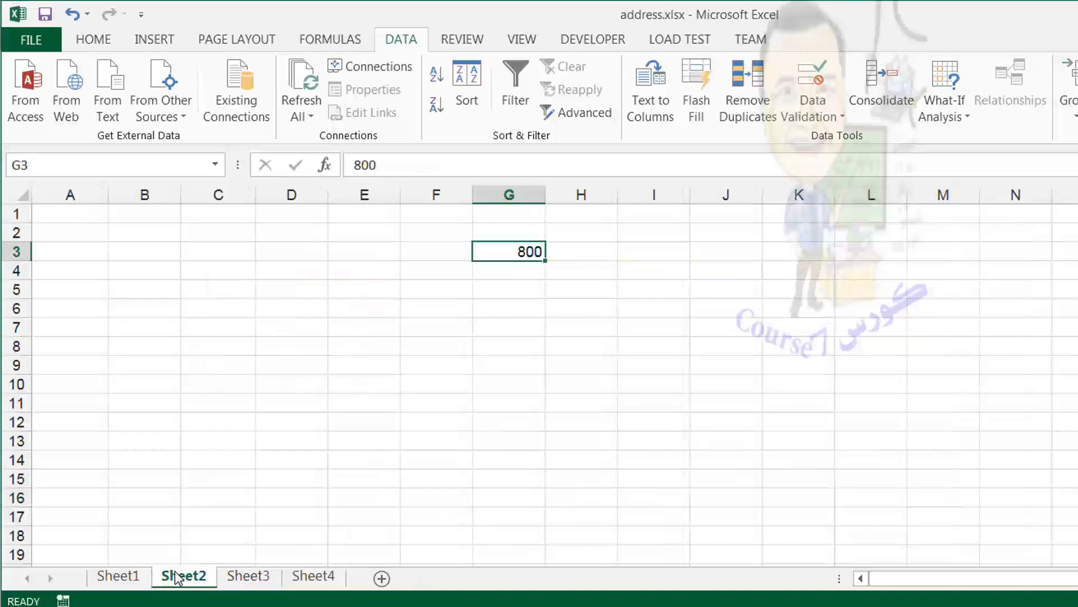
right_click(518, 251)
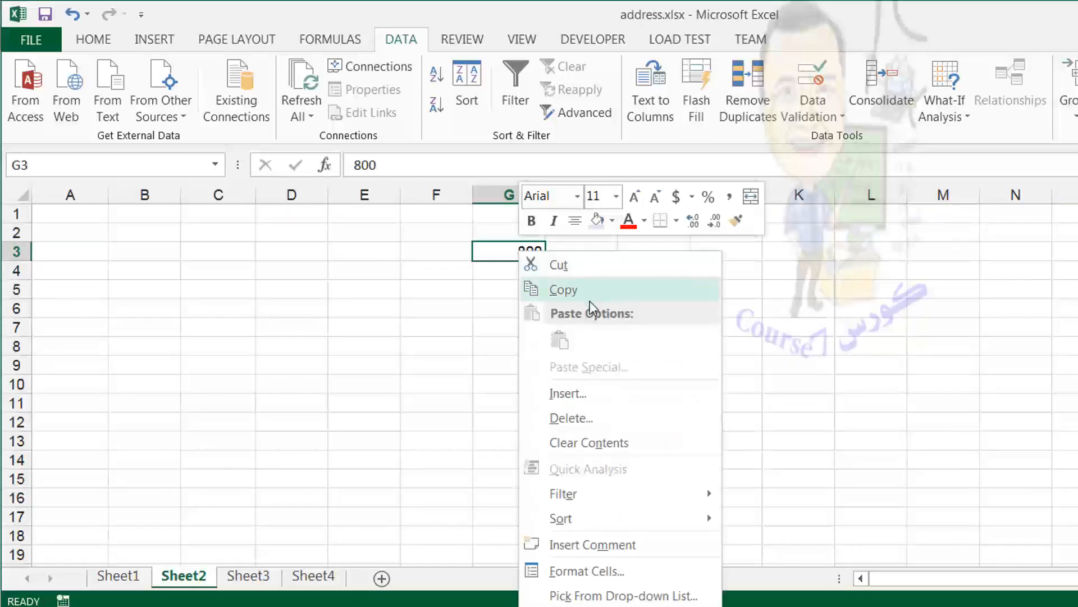
click(590, 302)
click(316, 576)
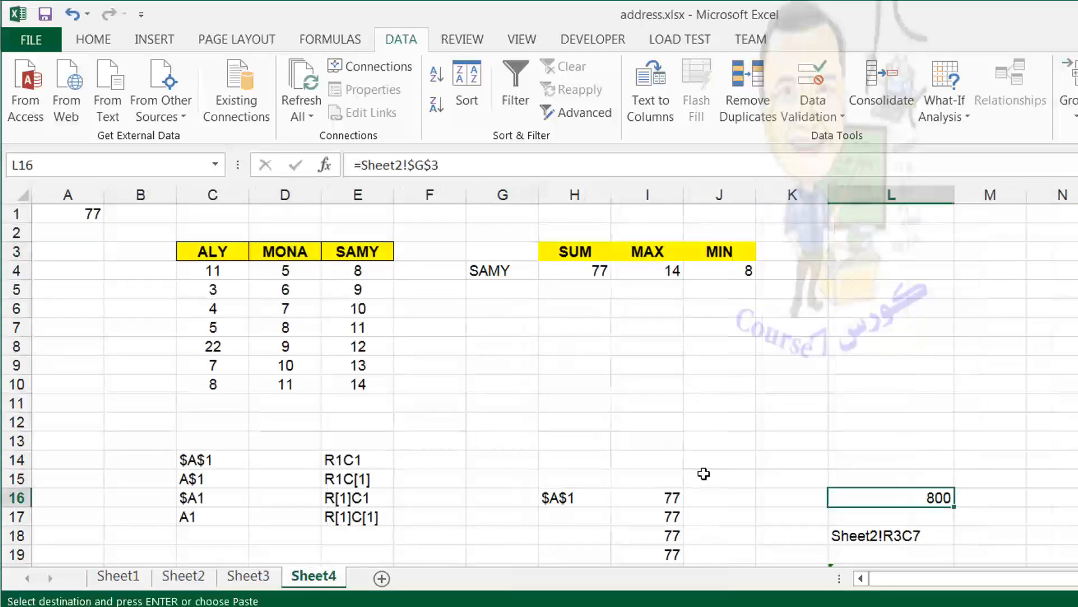
click(740, 370)
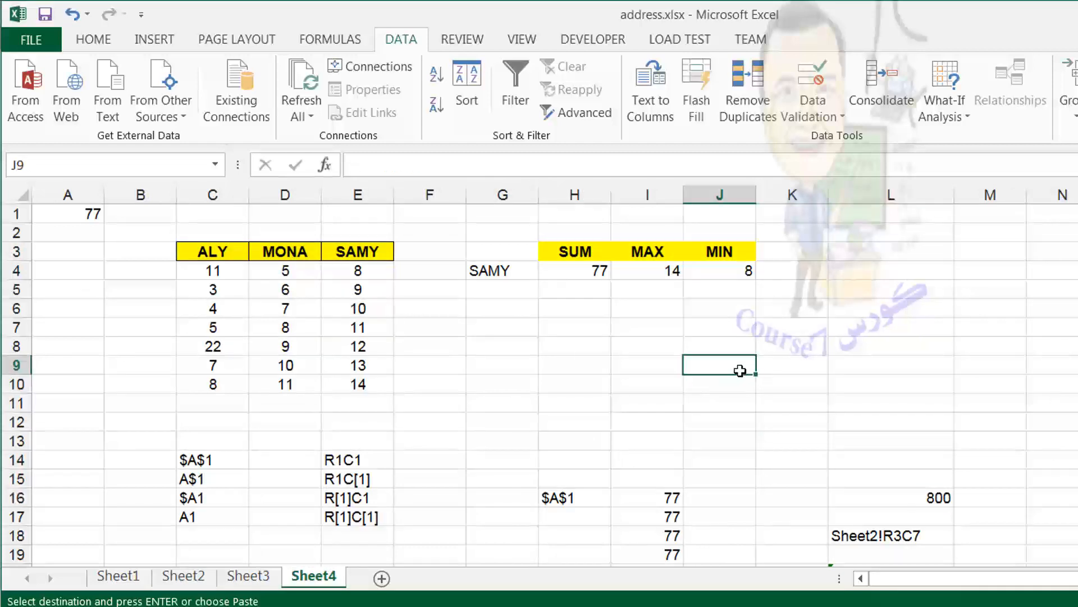
right_click(740, 371)
click(792, 465)
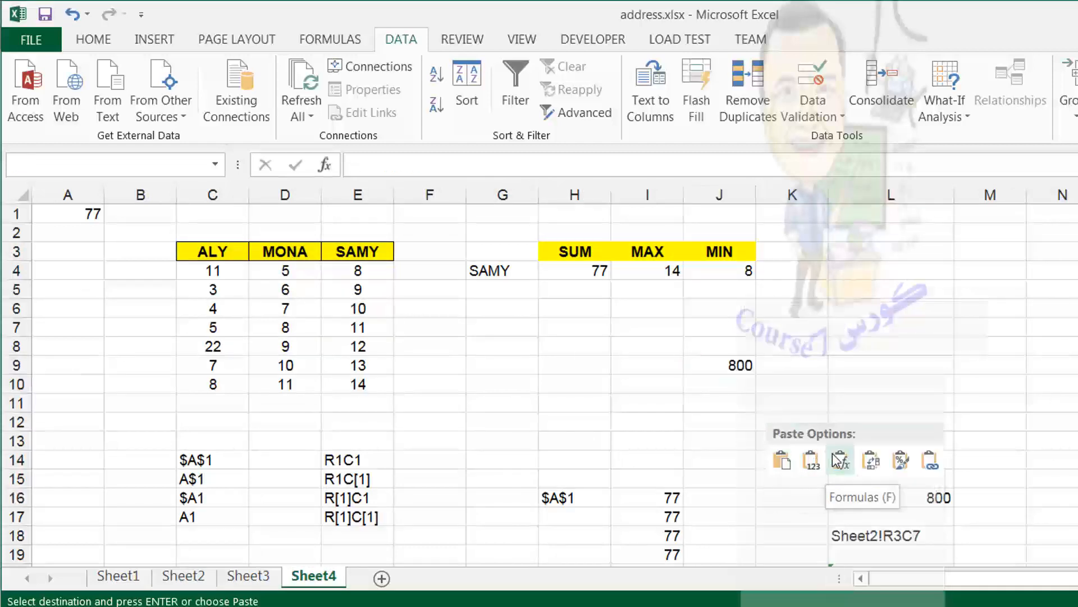
click(930, 459)
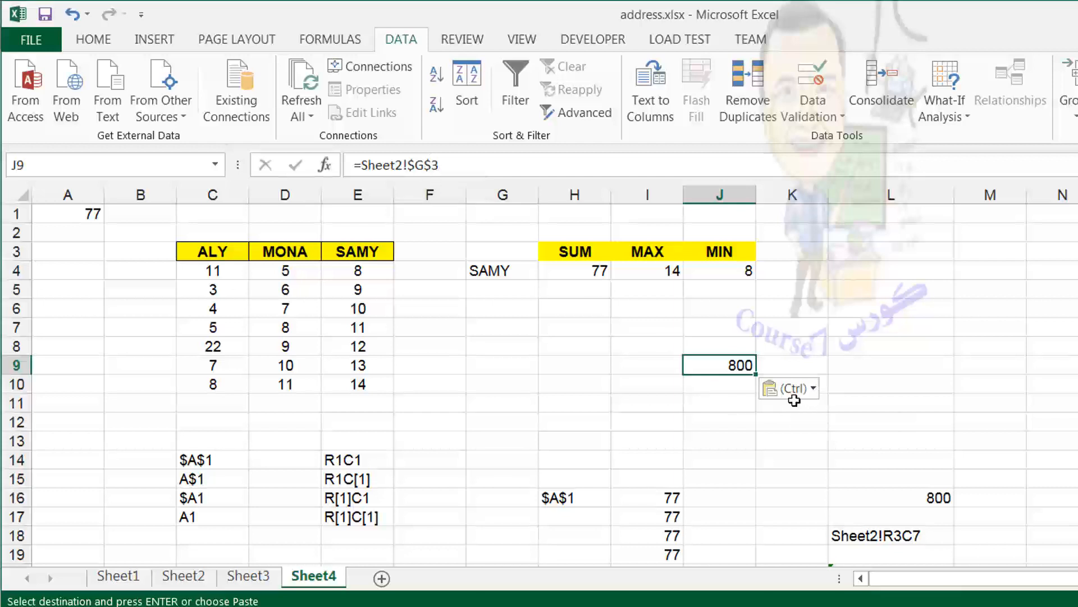
Set the A1 argument of L18's ADDRESS formula to 1, making it =ADDRESS(3,7,1,1,"Sheet2").
click(894, 540)
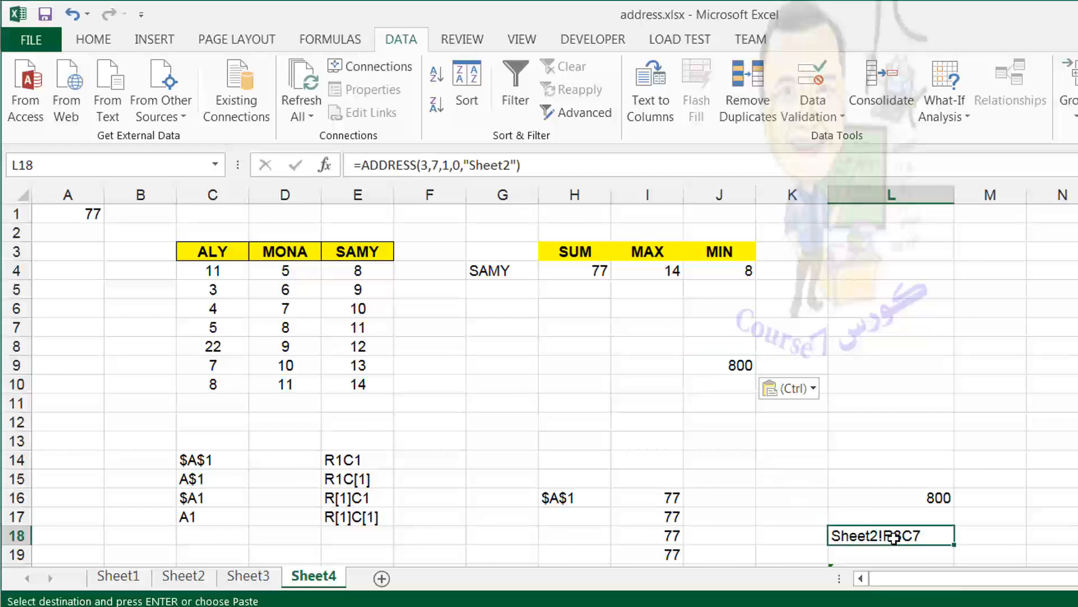
click(731, 386)
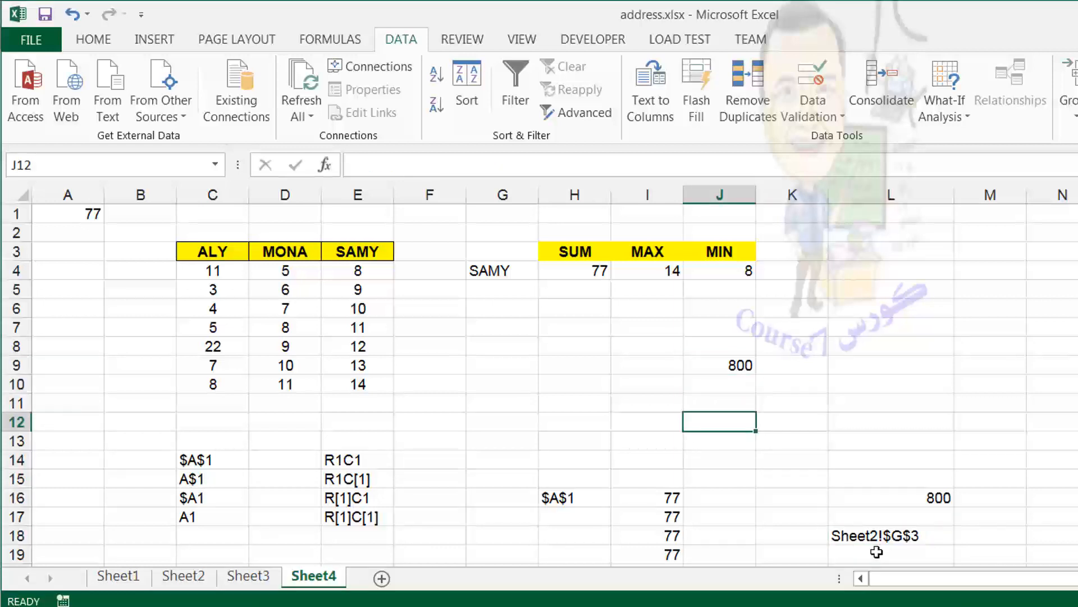
click(876, 537)
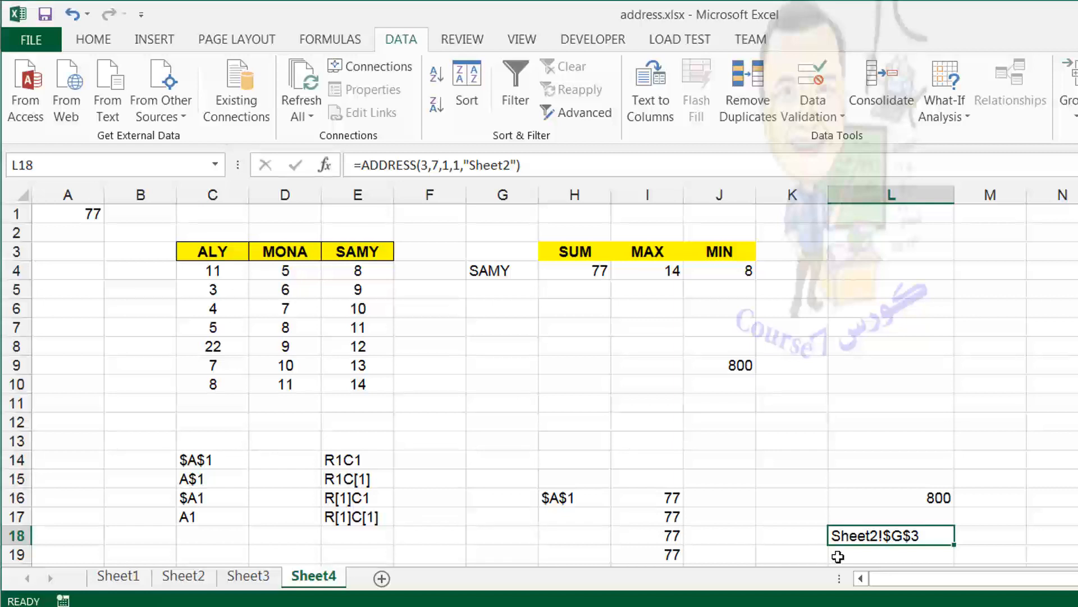
Check the Sheet2 cell that L18 refers to, and inspect the pasted link formula in J9 on Sheet4.
click(185, 577)
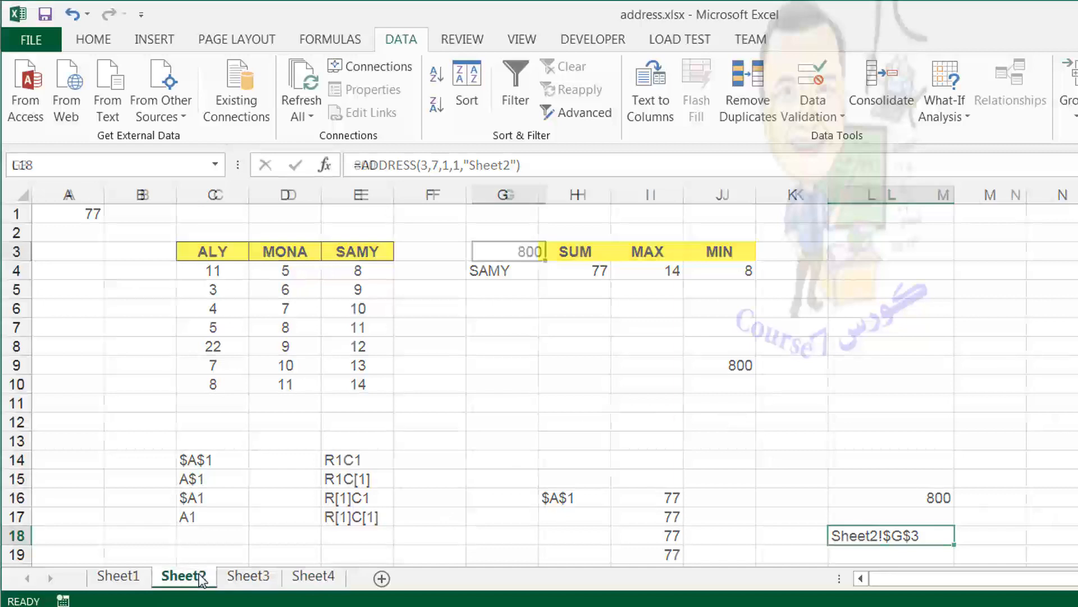
click(310, 576)
click(599, 395)
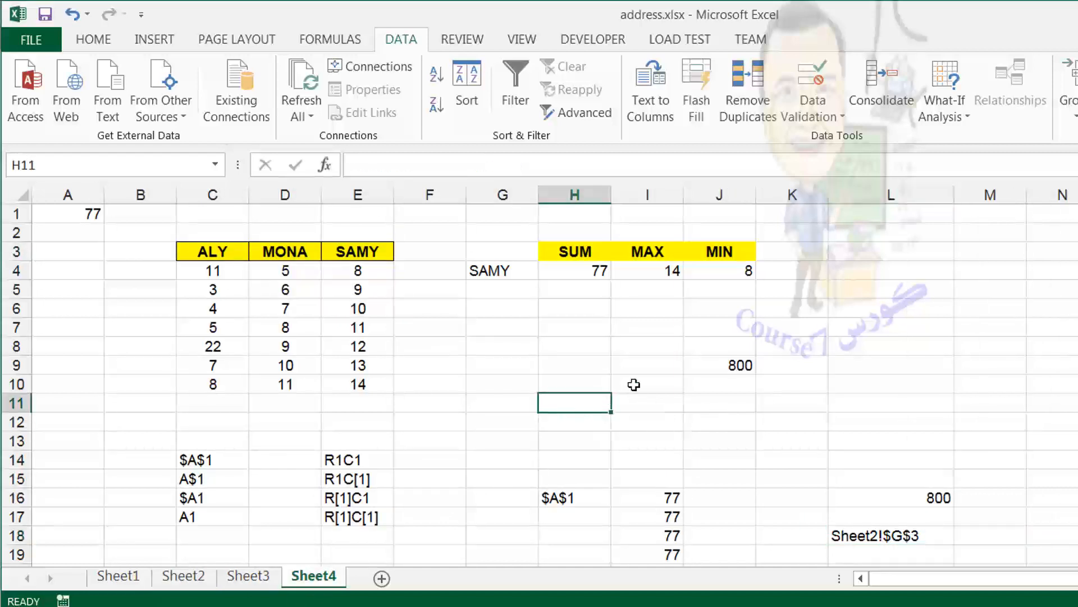
click(752, 365)
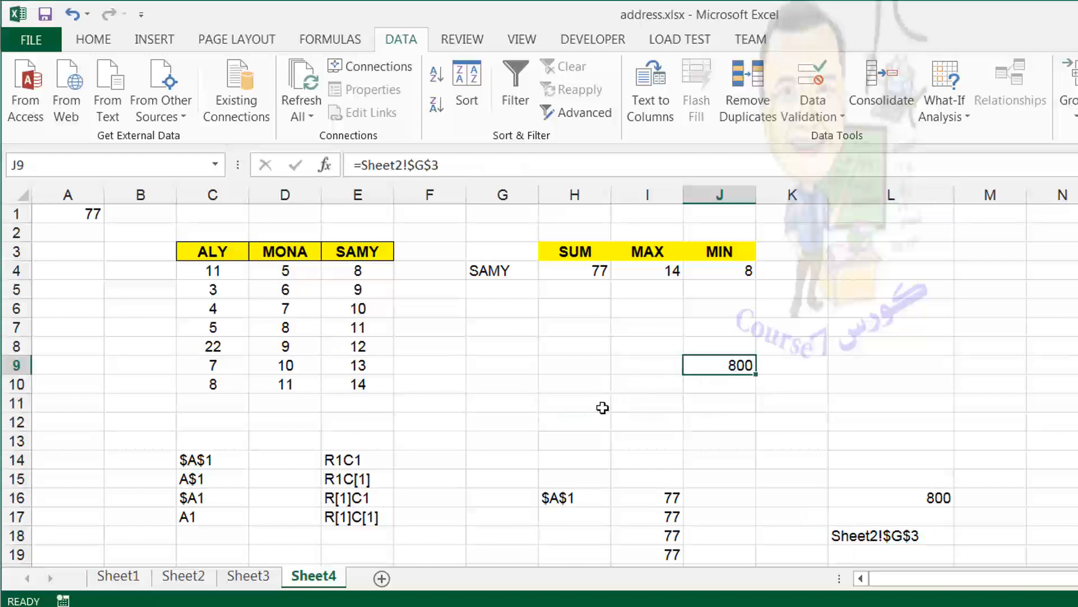
Enter =INDIRECT(L18) in cell H11 of Sheet4 and review the finished formula.
click(583, 406)
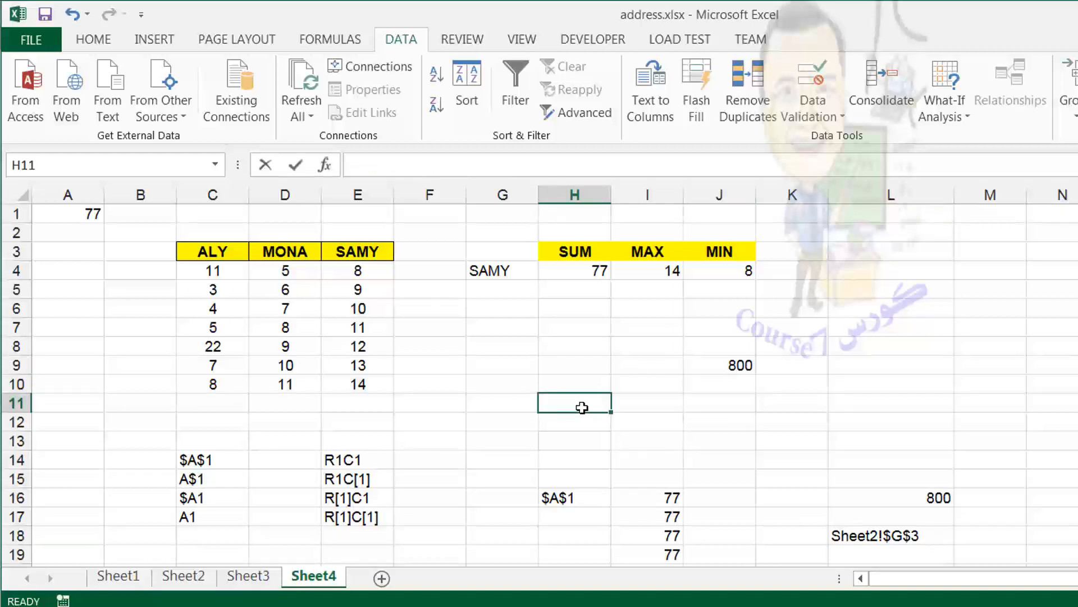
text(=IND)
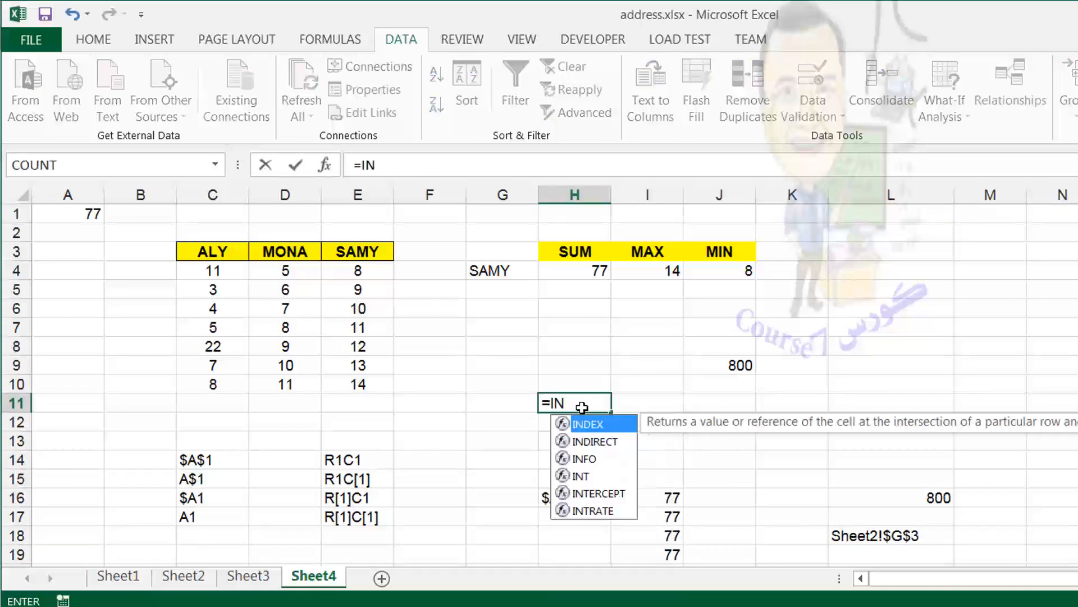
double_click(595, 442)
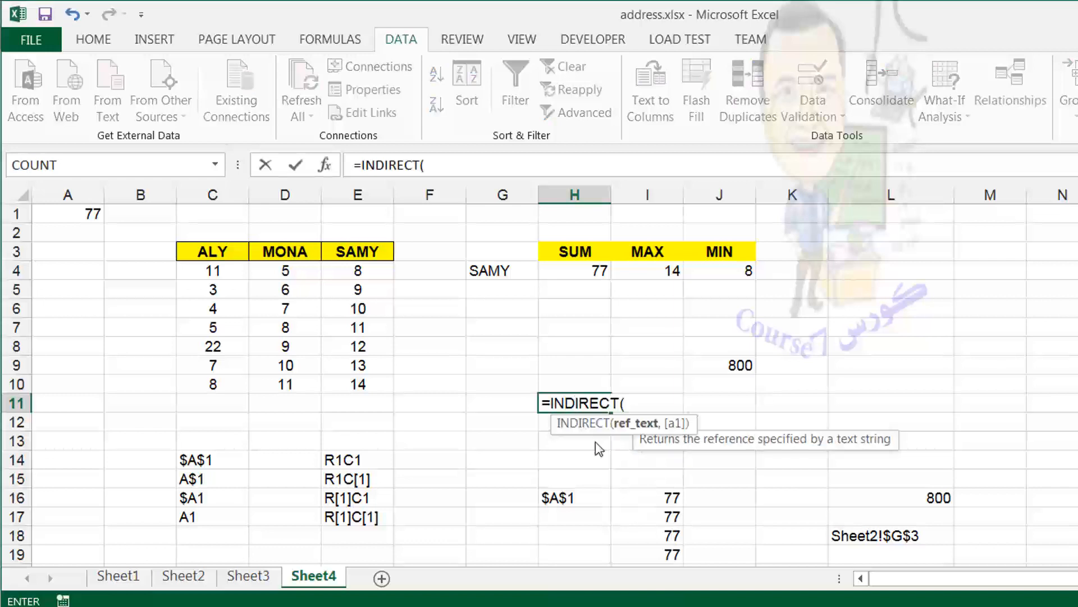
click(870, 536)
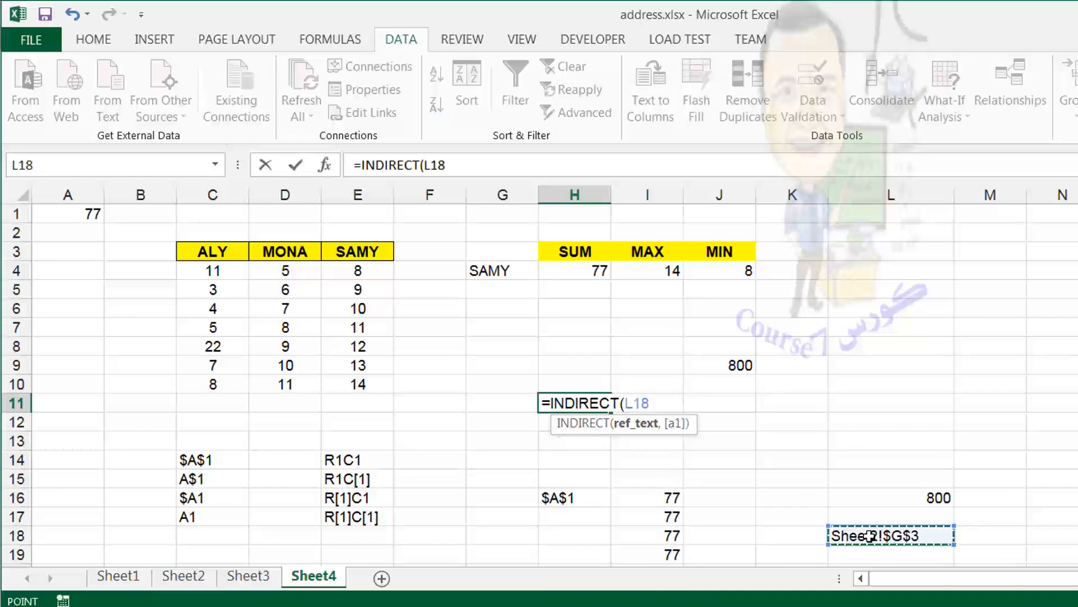
key(Return)
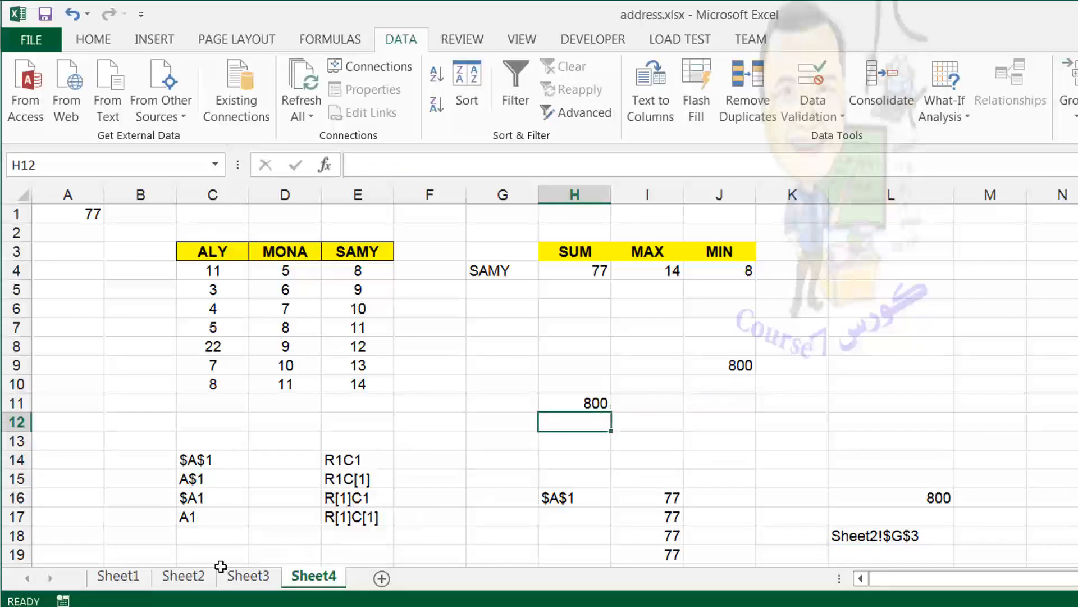
click(593, 405)
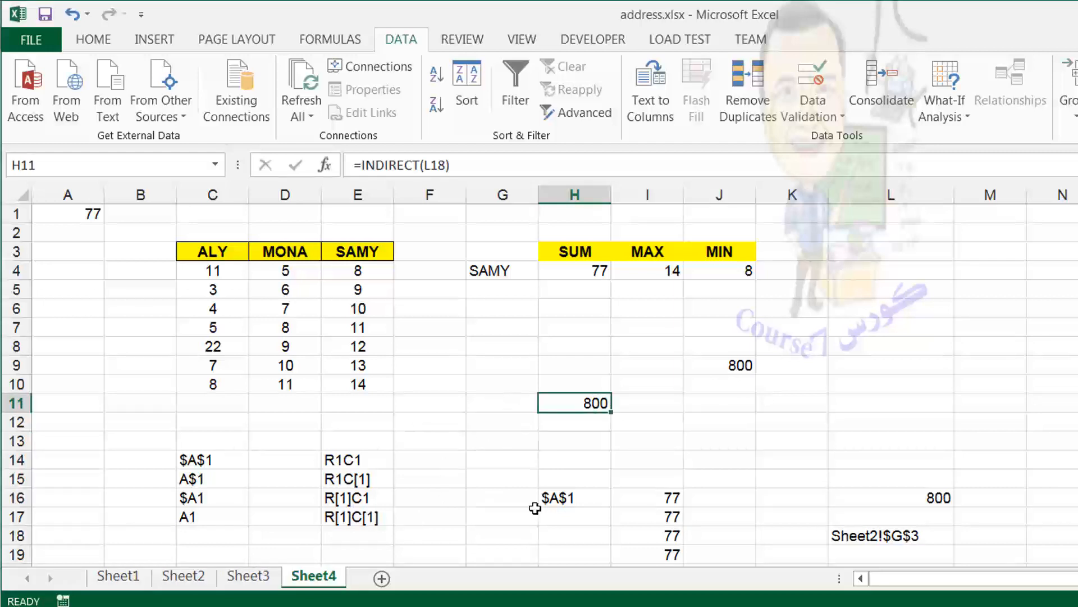
Change the value of cell G3 on Sheet2 to 900.
click(199, 580)
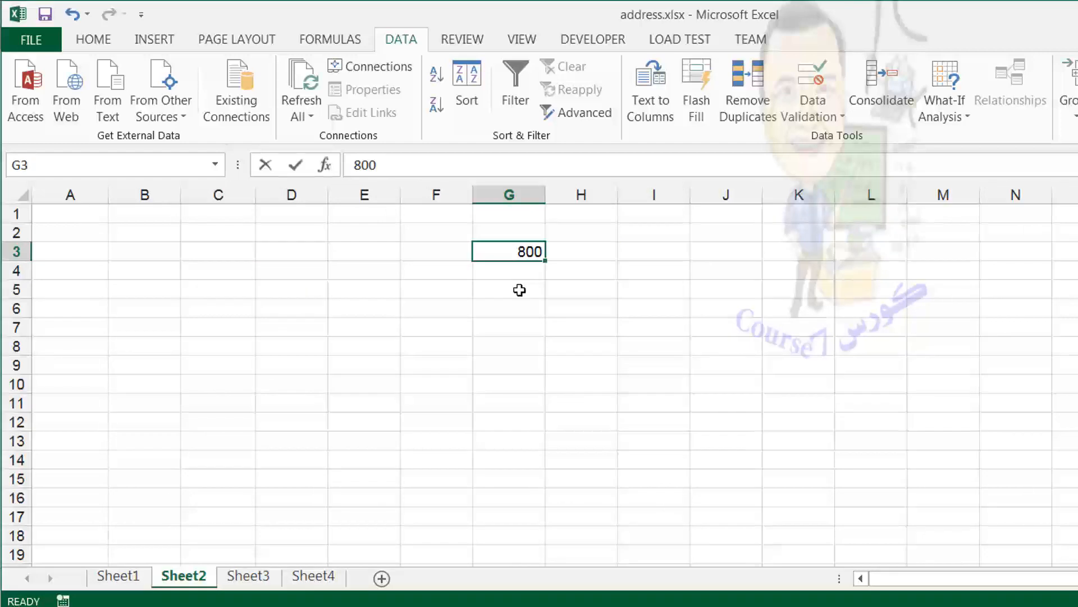
text(900)
click(562, 282)
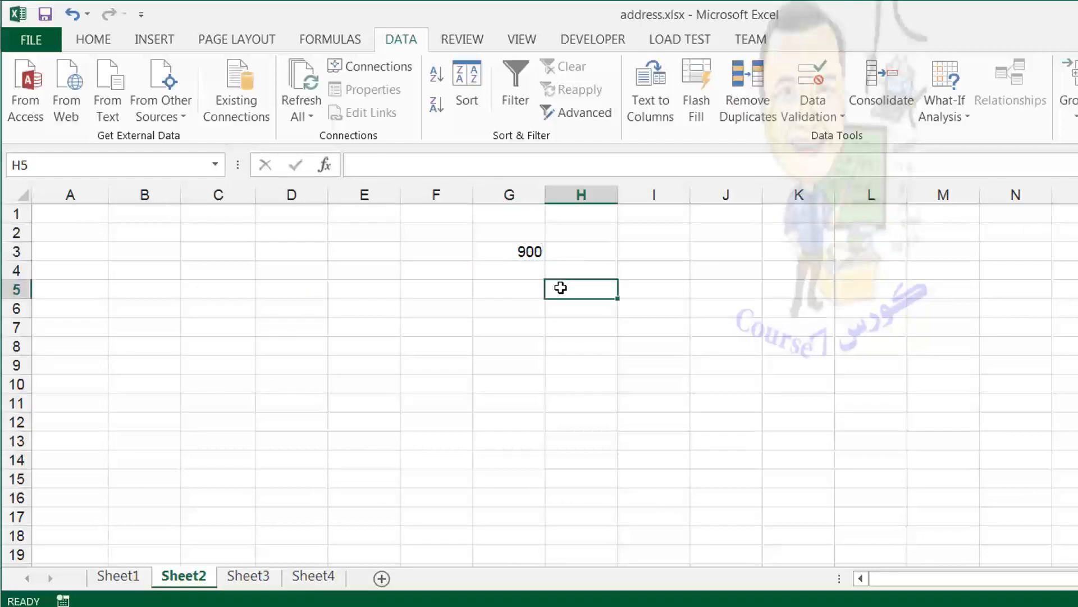
Check on Sheet4 how the linked cells L16 and J9 and the INDIRECT formula in H11 respond to the new source value.
click(337, 576)
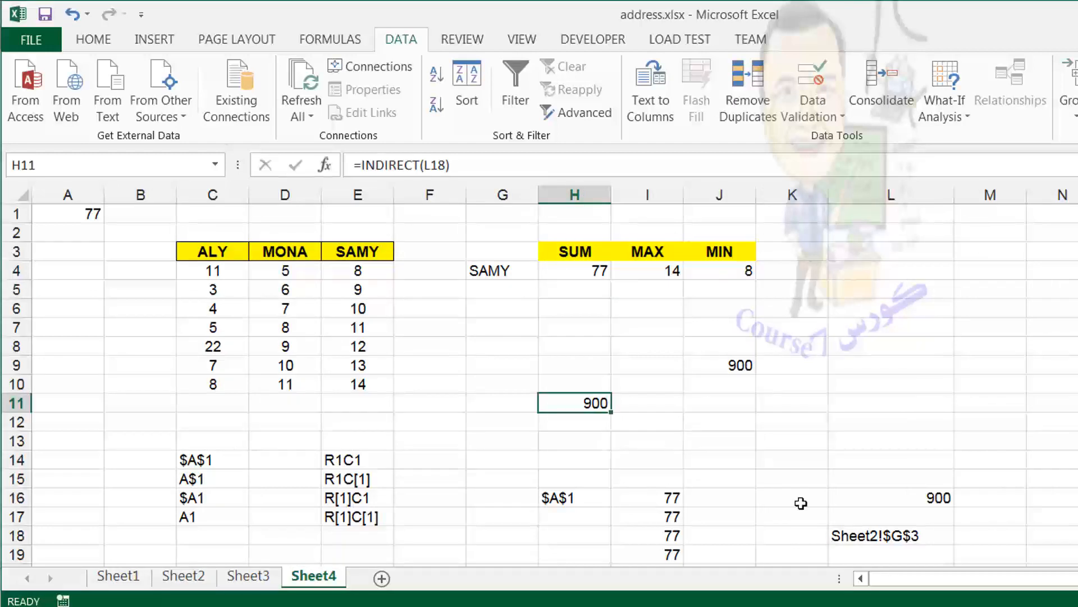
click(933, 500)
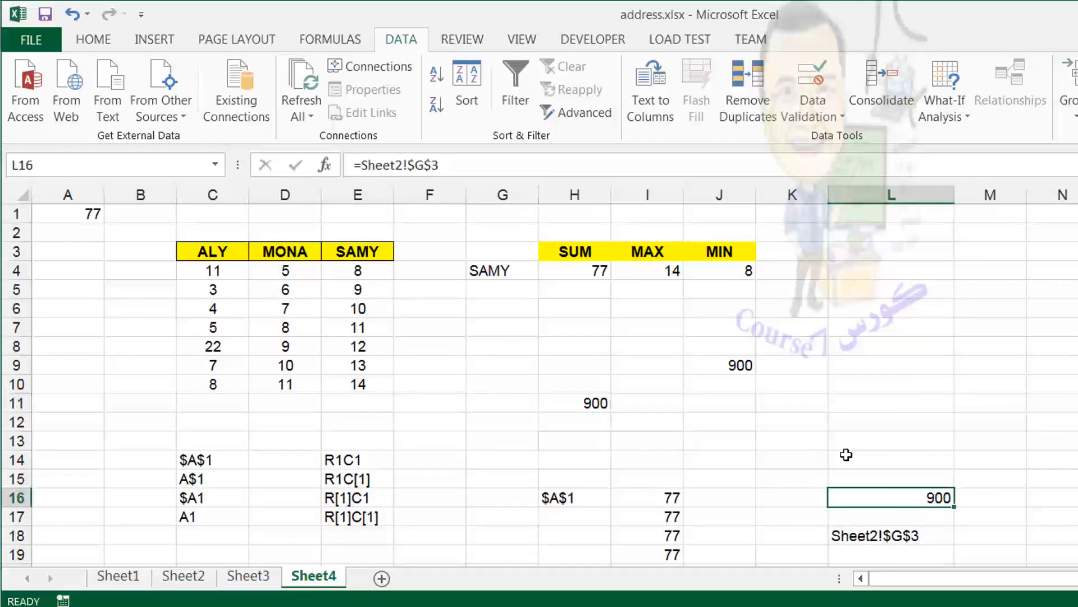
click(739, 365)
click(597, 404)
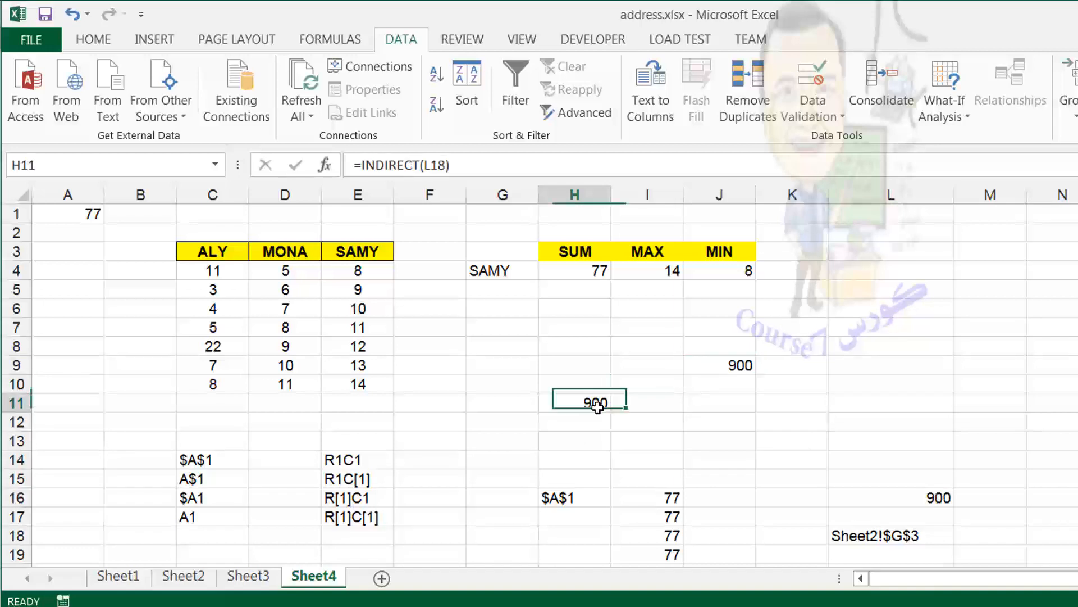